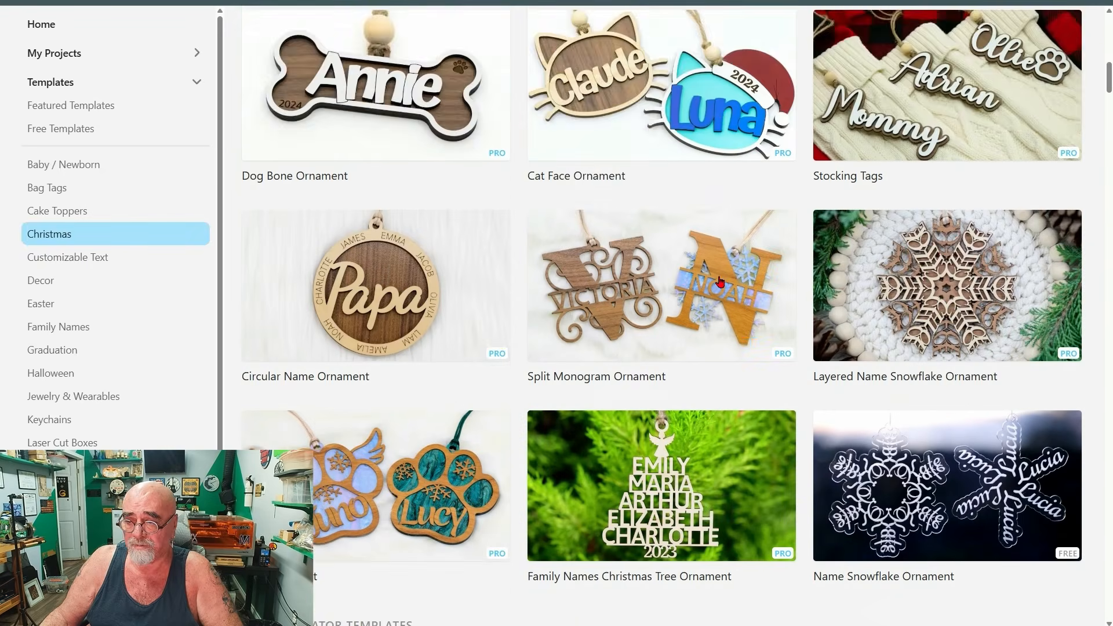
Browse the Christmas templates and open the Family Names Christmas Tree Ornament template.
scroll(720, 282, down, 10)
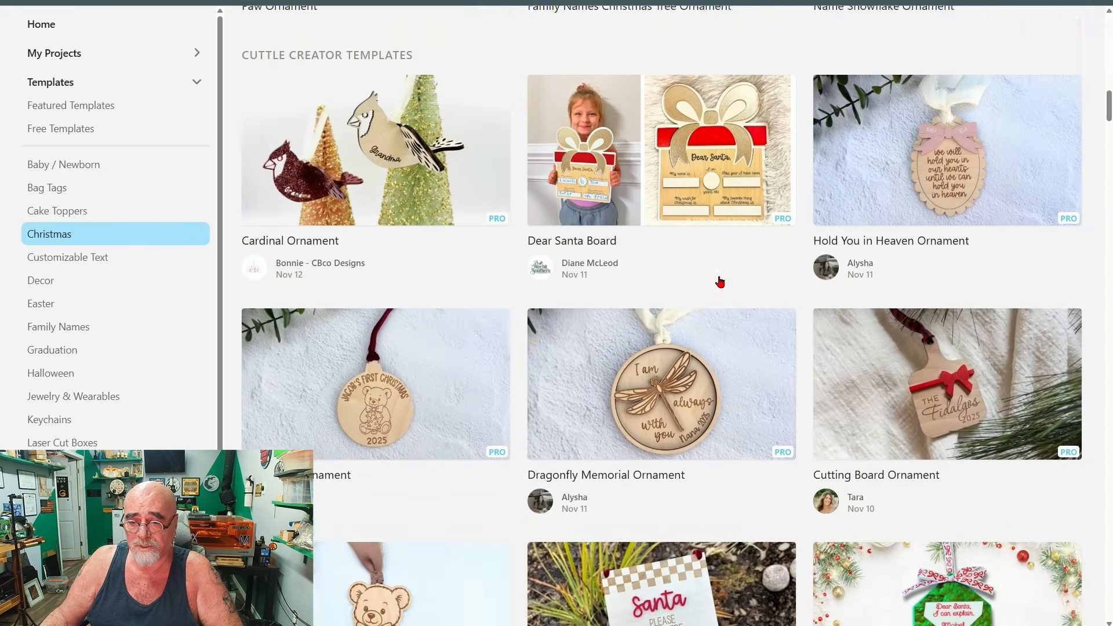
scroll(720, 281, down, 10)
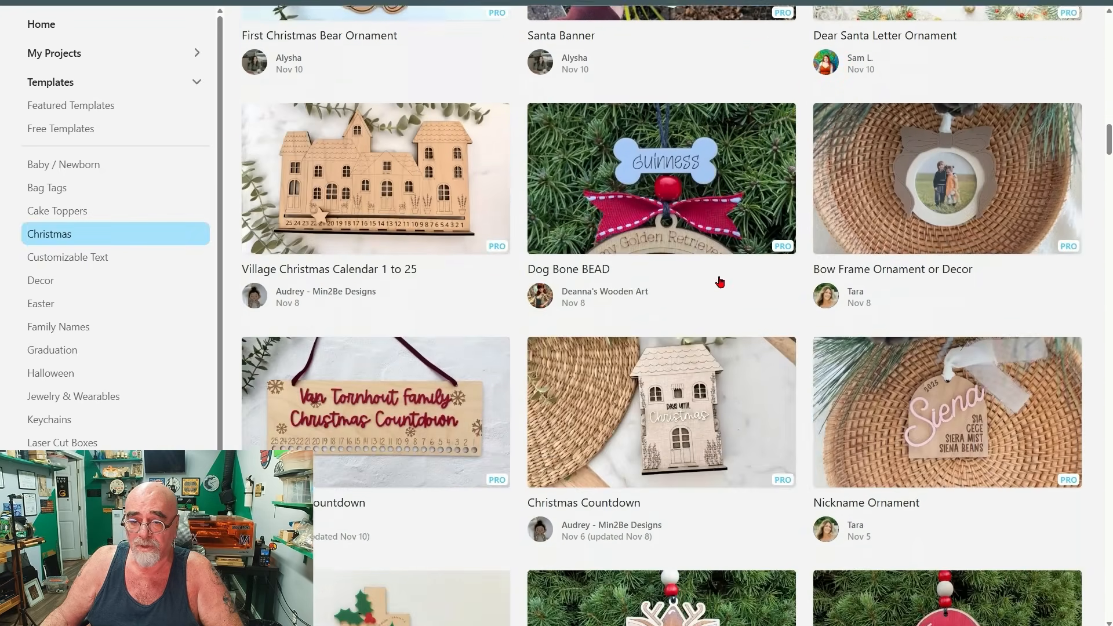
scroll(625, 291, up, 15)
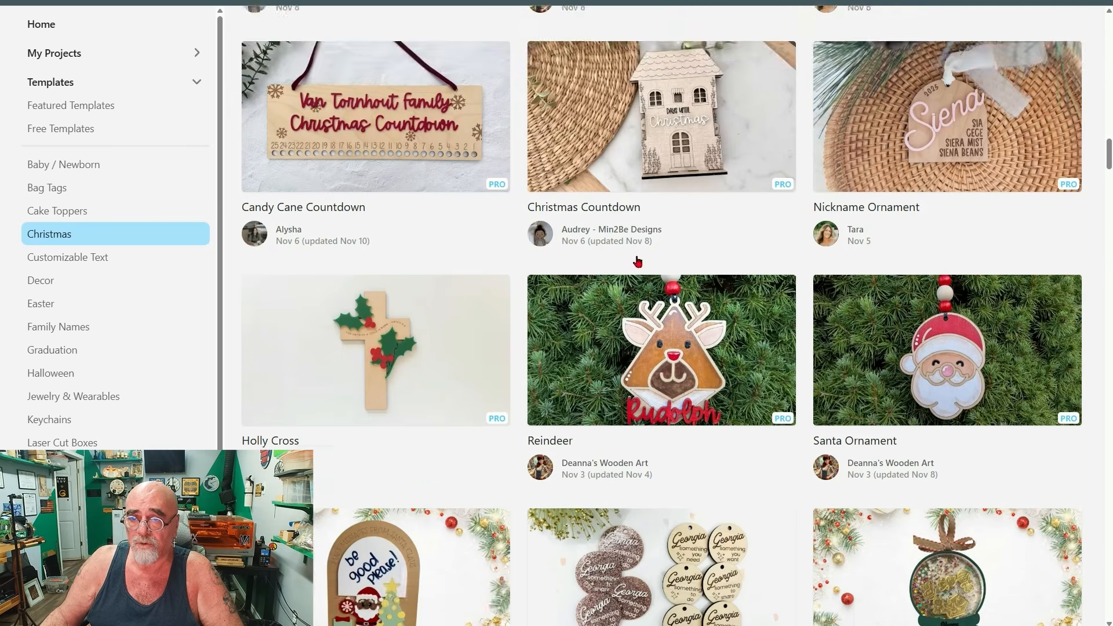
scroll(644, 261, up, 10)
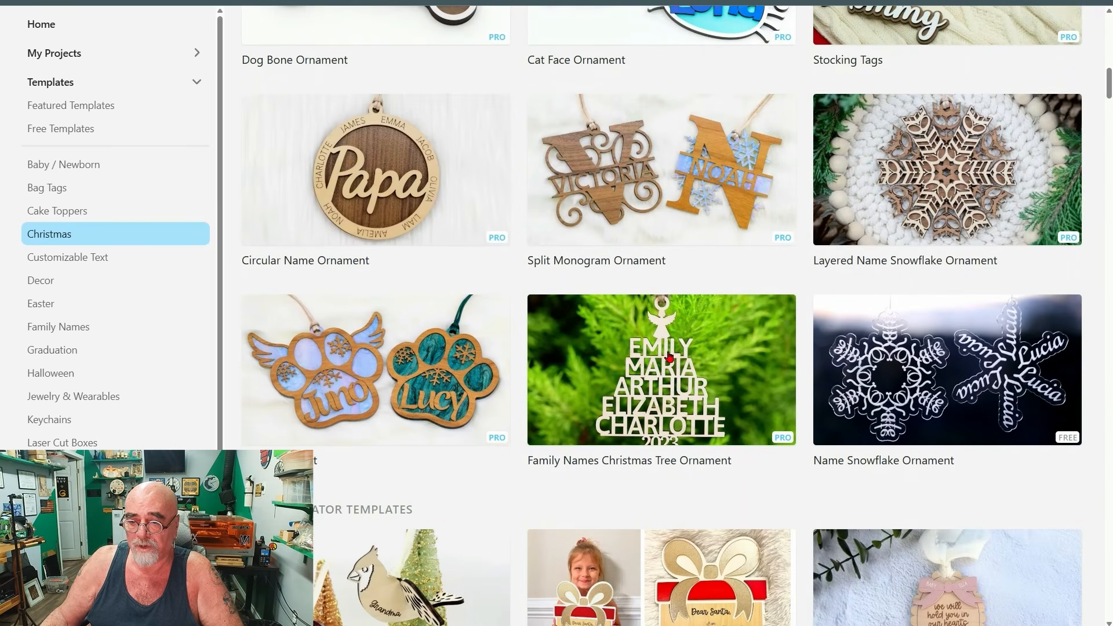
click(692, 376)
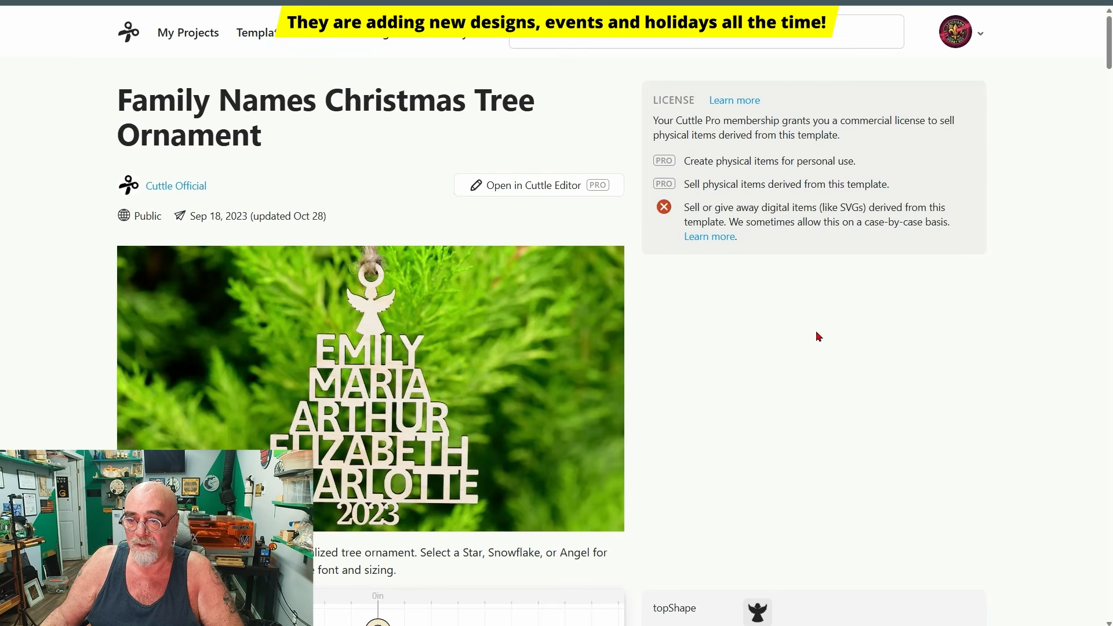
Replace the sample names in the tree ornament with the family's four first names, one per line.
scroll(815, 327, down, 2)
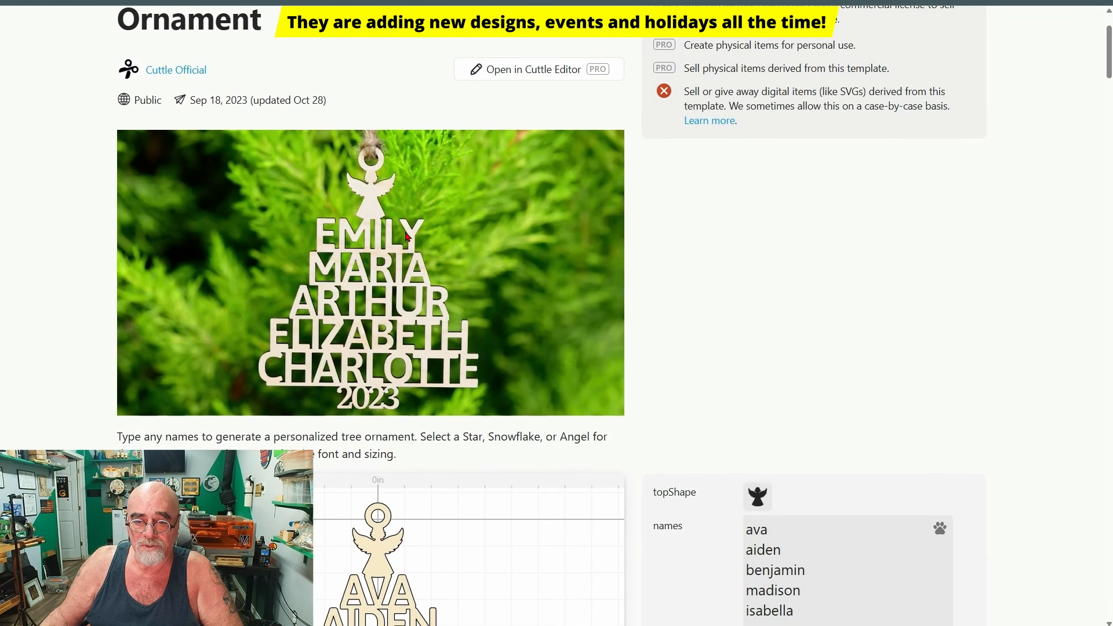
scroll(651, 262, down, 6)
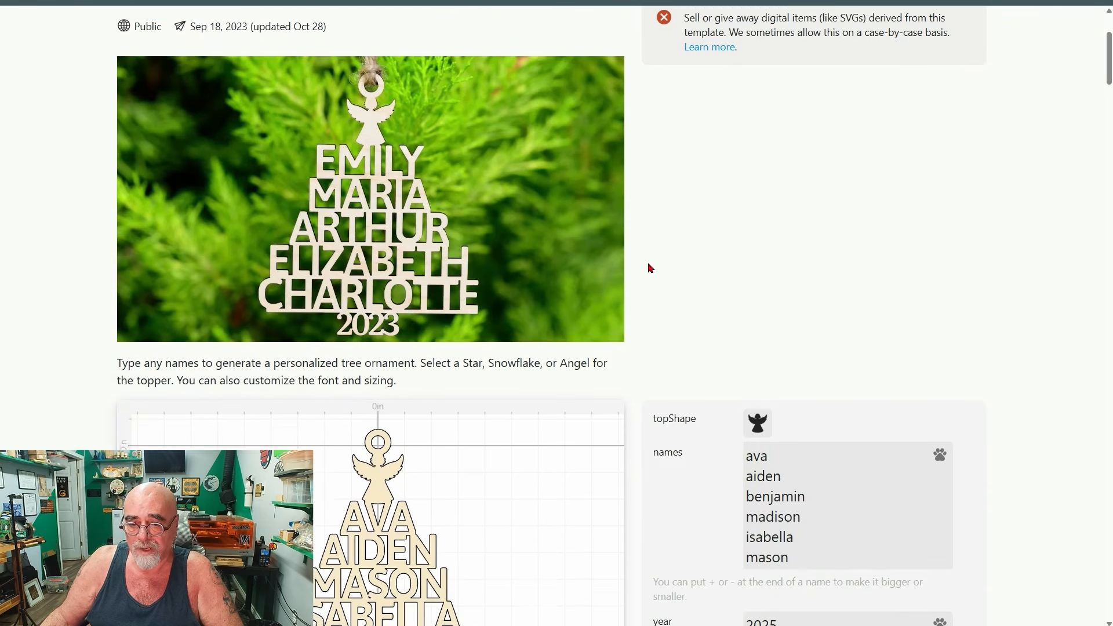
scroll(655, 265, down, 1)
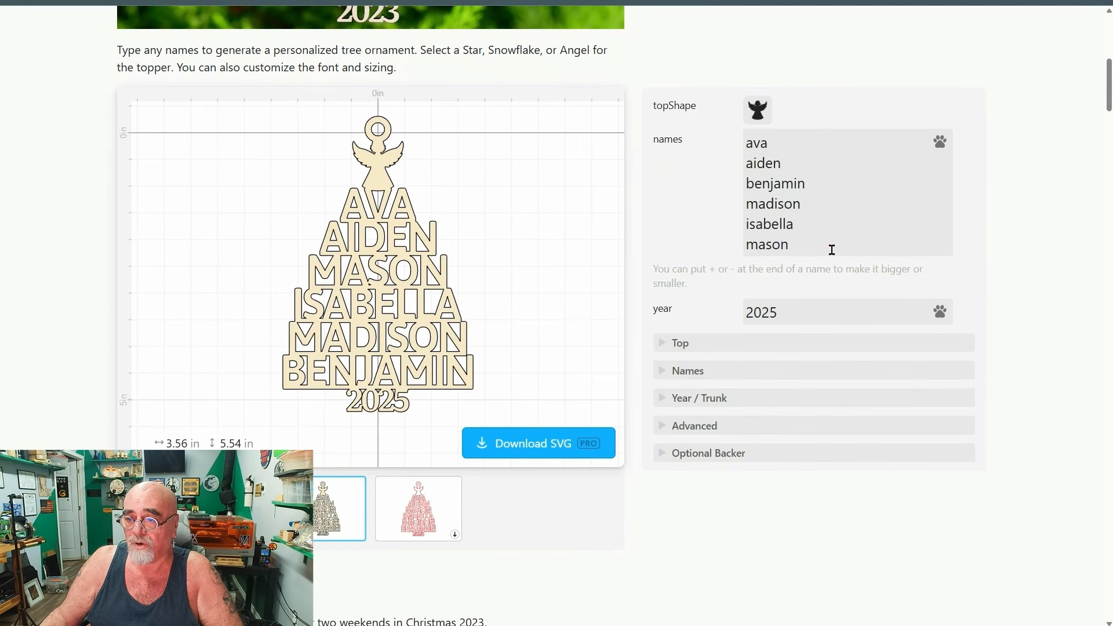
drag(832, 249, 745, 144)
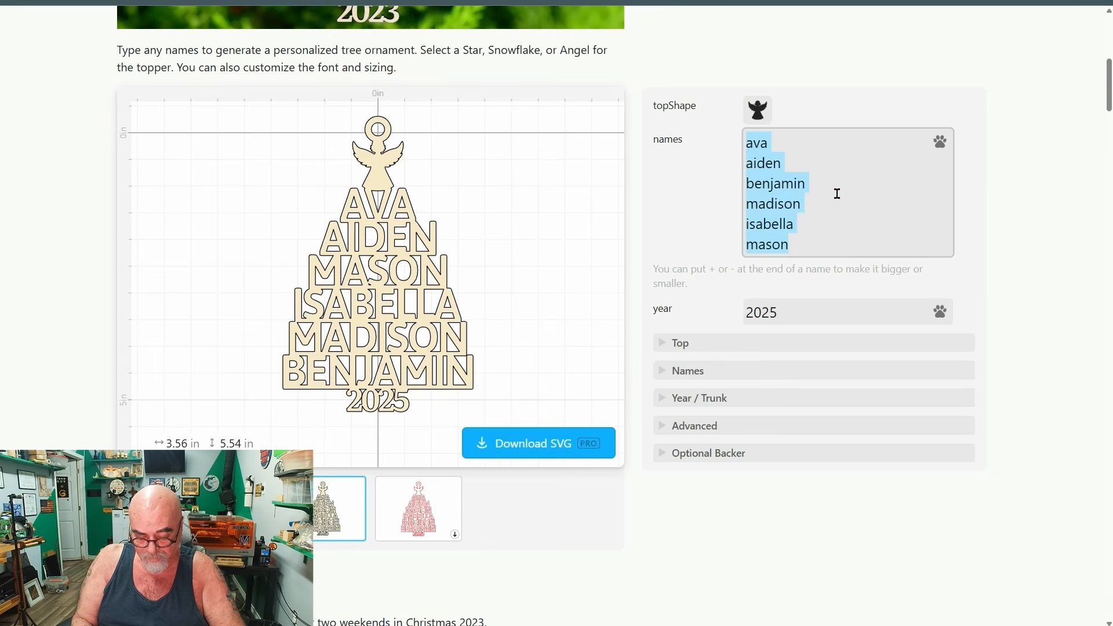
text(Edgar)
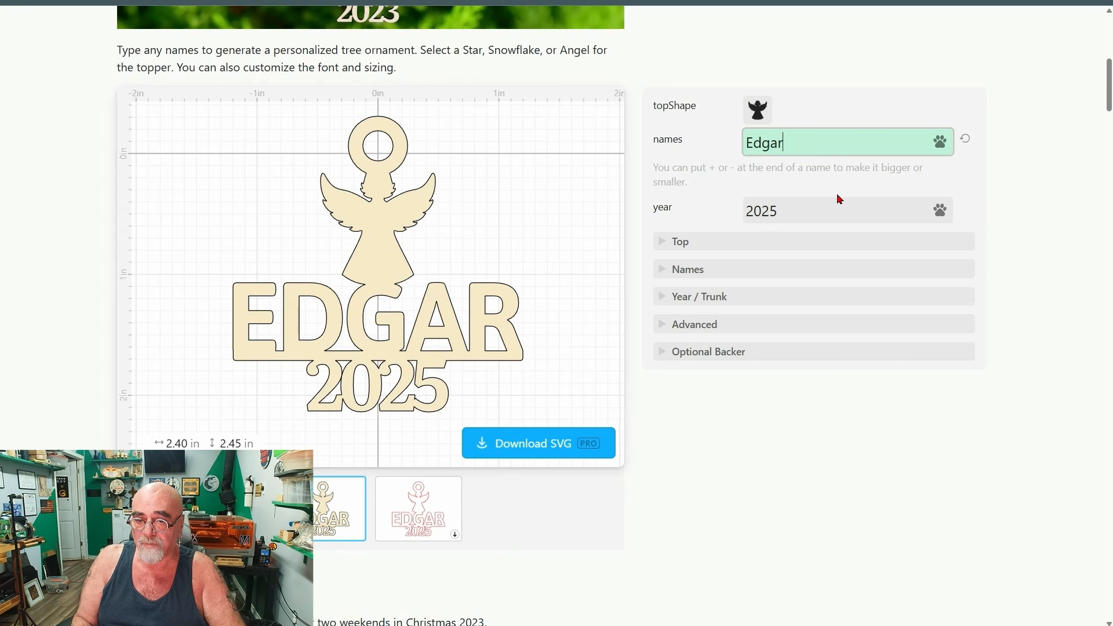
key(Return)
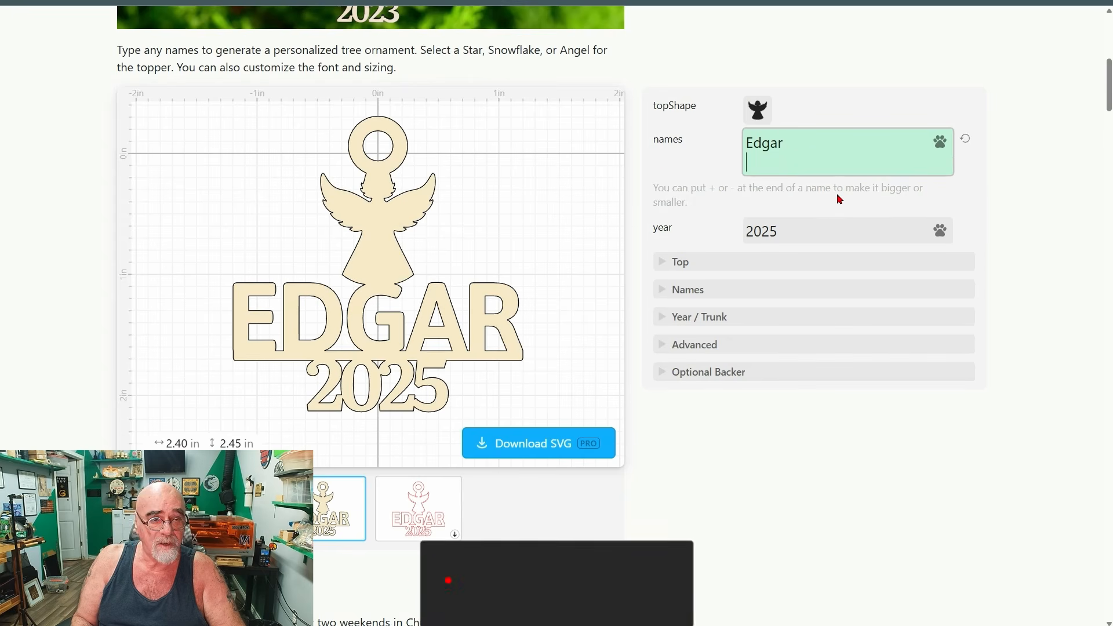
text(Jill)
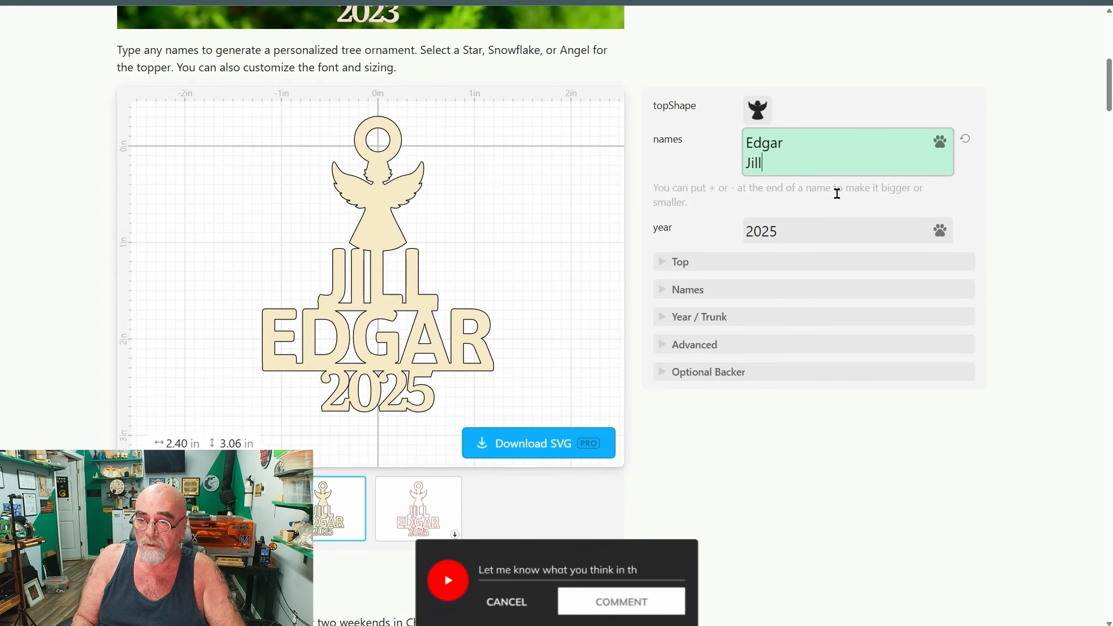
key(Return)
text(Mica)
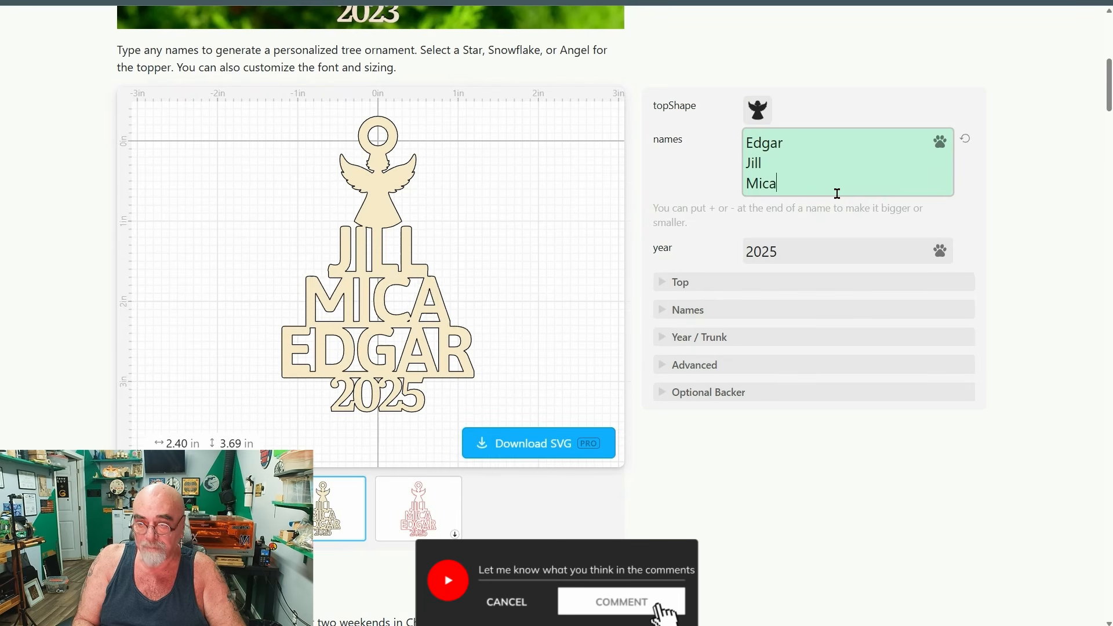
text(h)
key(Return)
text(Mi)
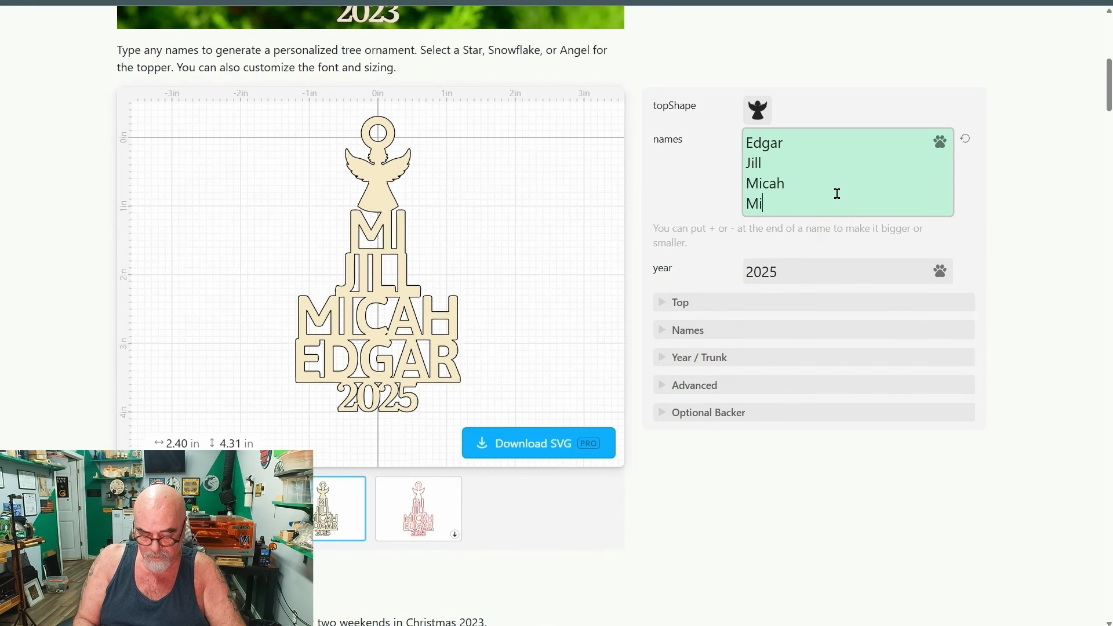
text(cayla)
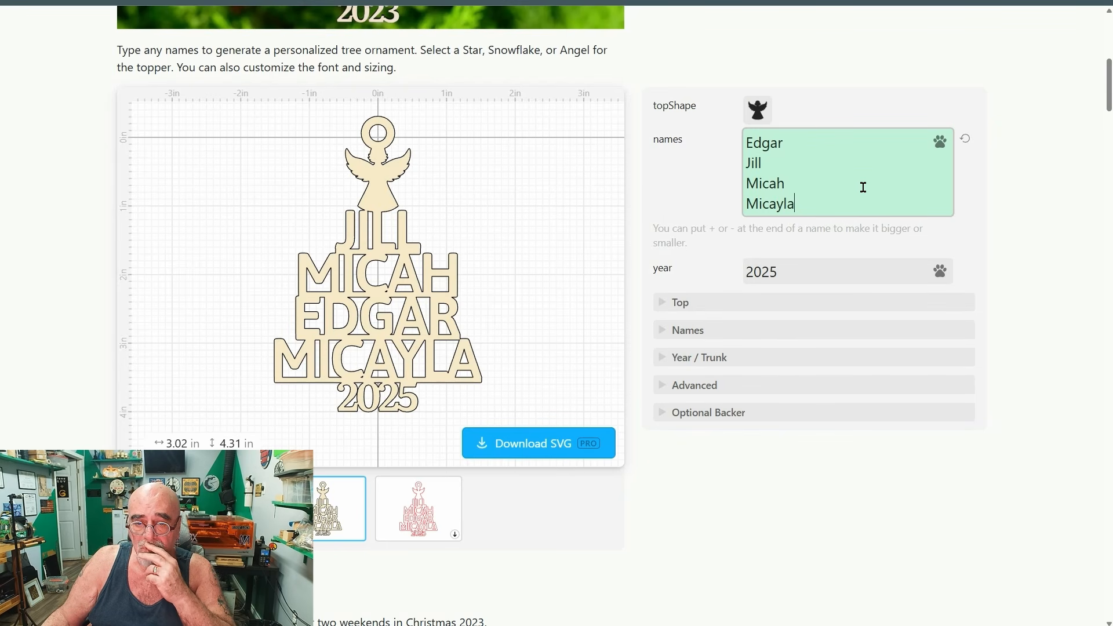
Examine the ornament's year field and its Top, Names and Optional Backer settings.
click(812, 276)
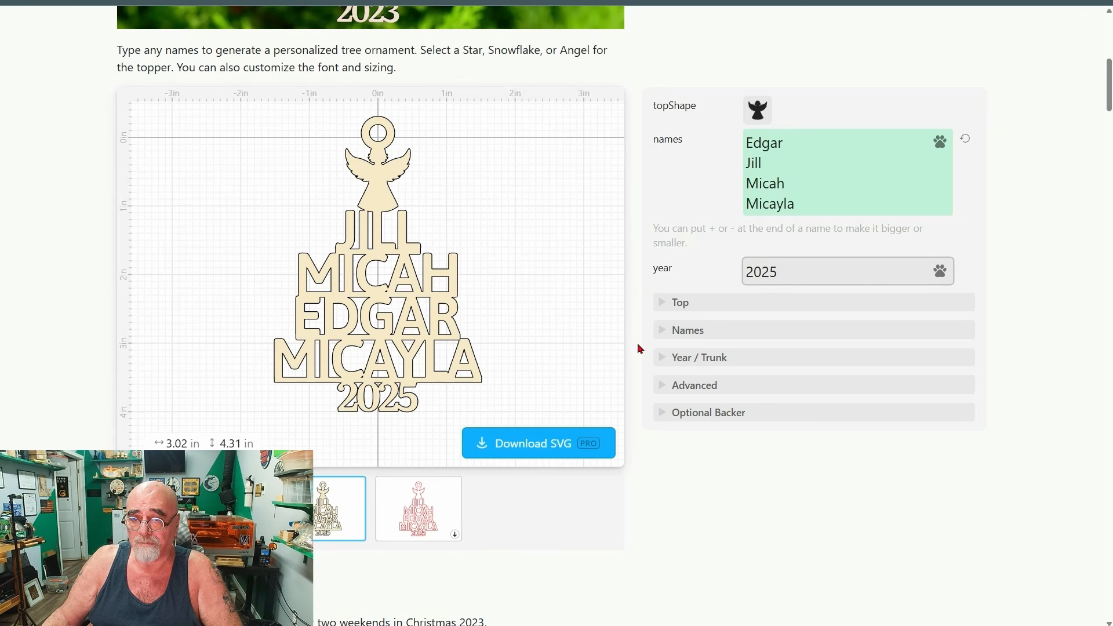
click(665, 306)
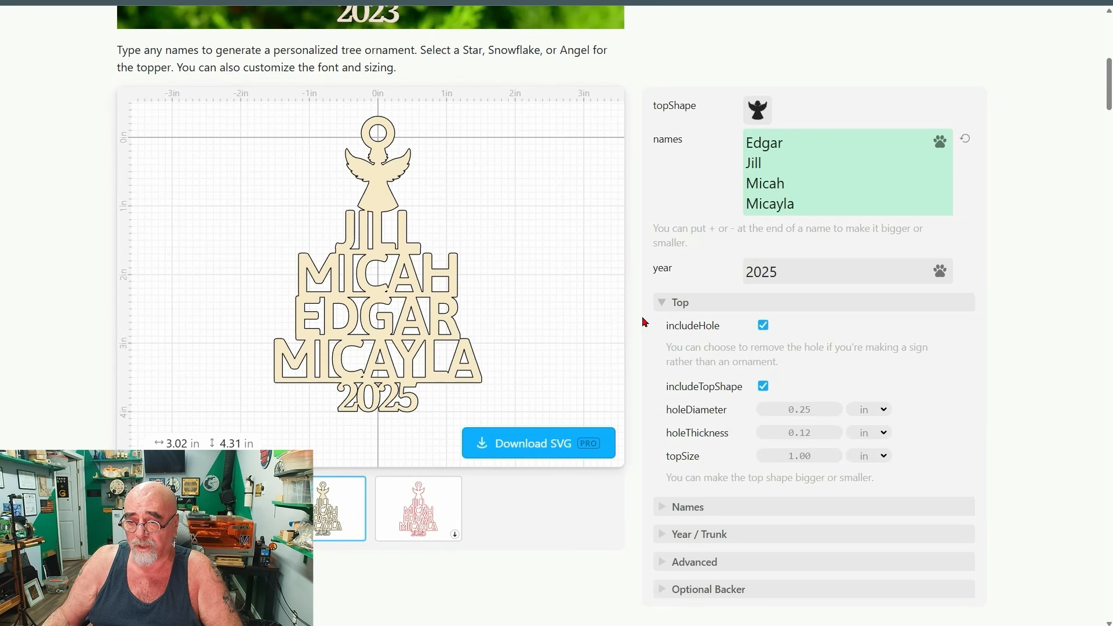
scroll(647, 385, down, 1)
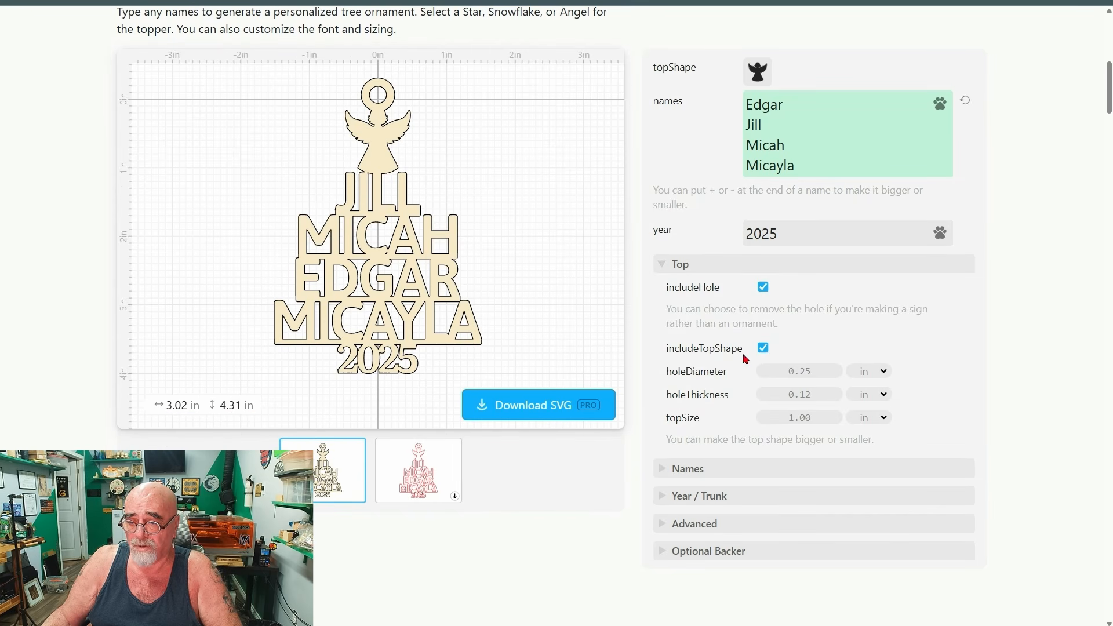
scroll(673, 319, down, 2)
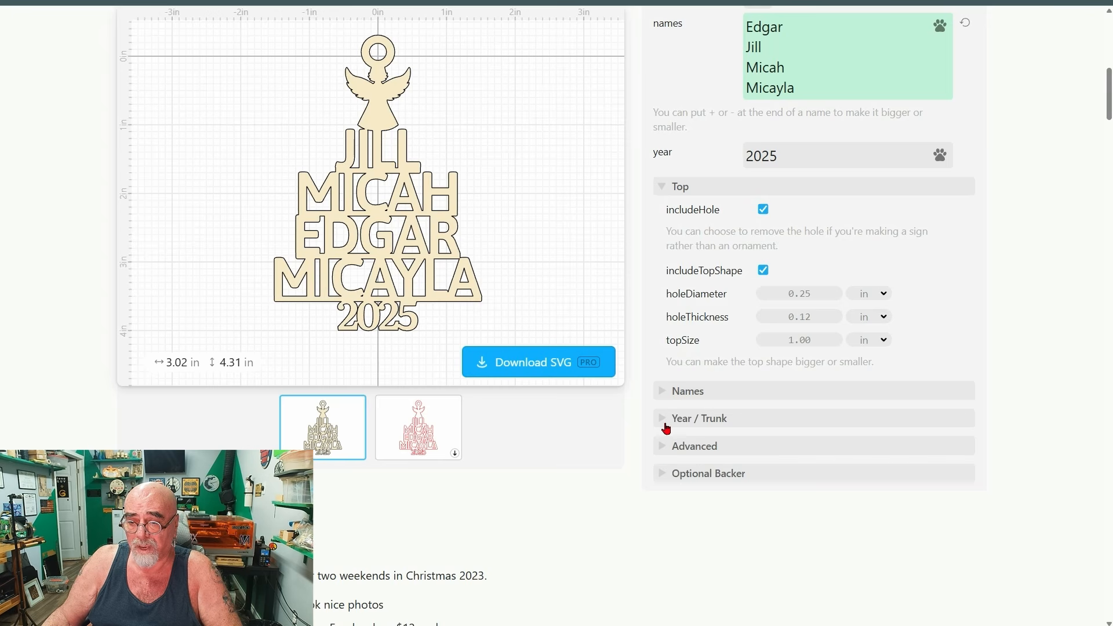
click(664, 393)
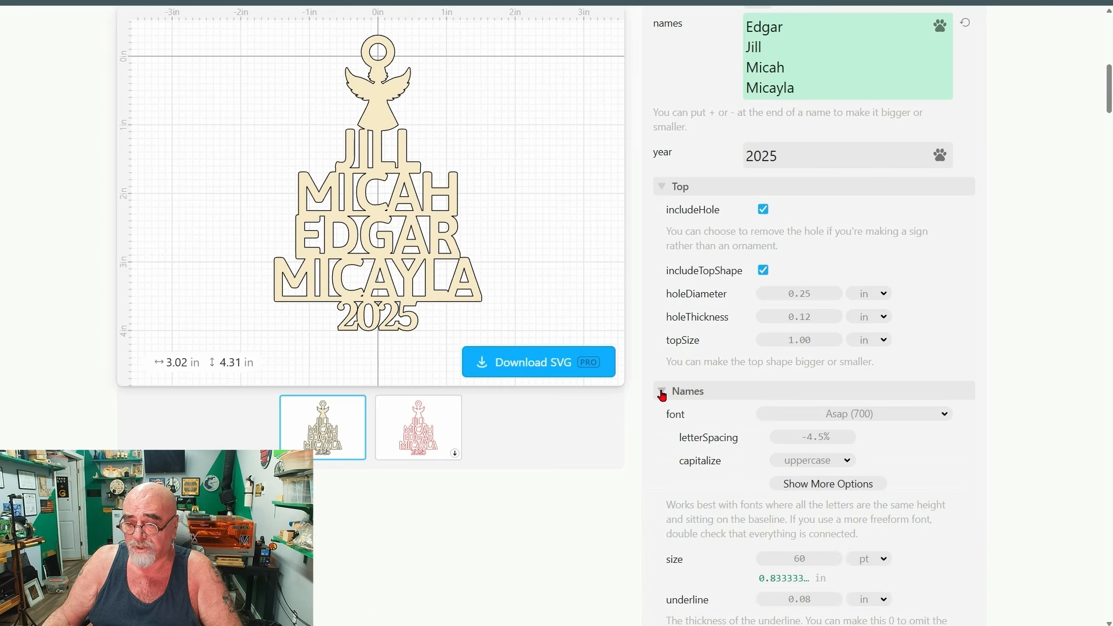
scroll(664, 396, down, 1)
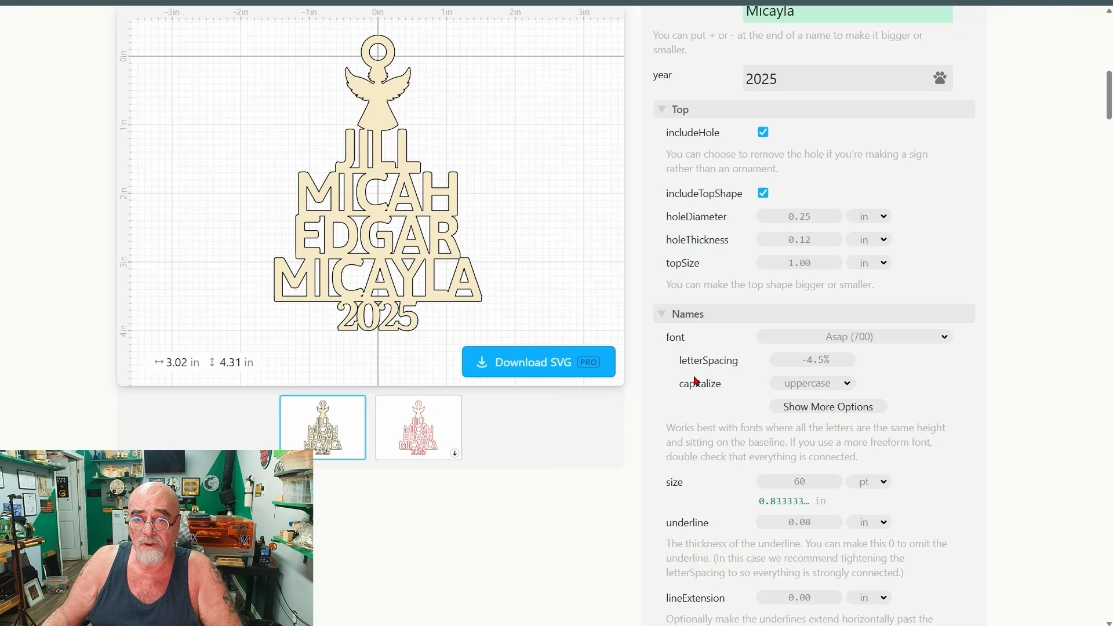
click(666, 320)
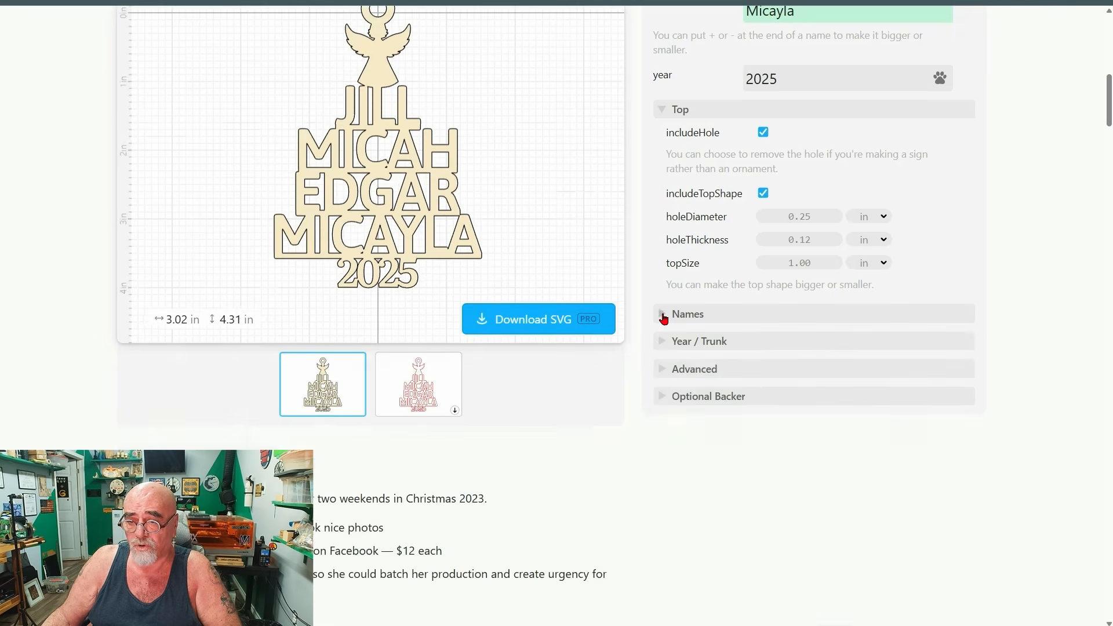
scroll(673, 367, up, 1)
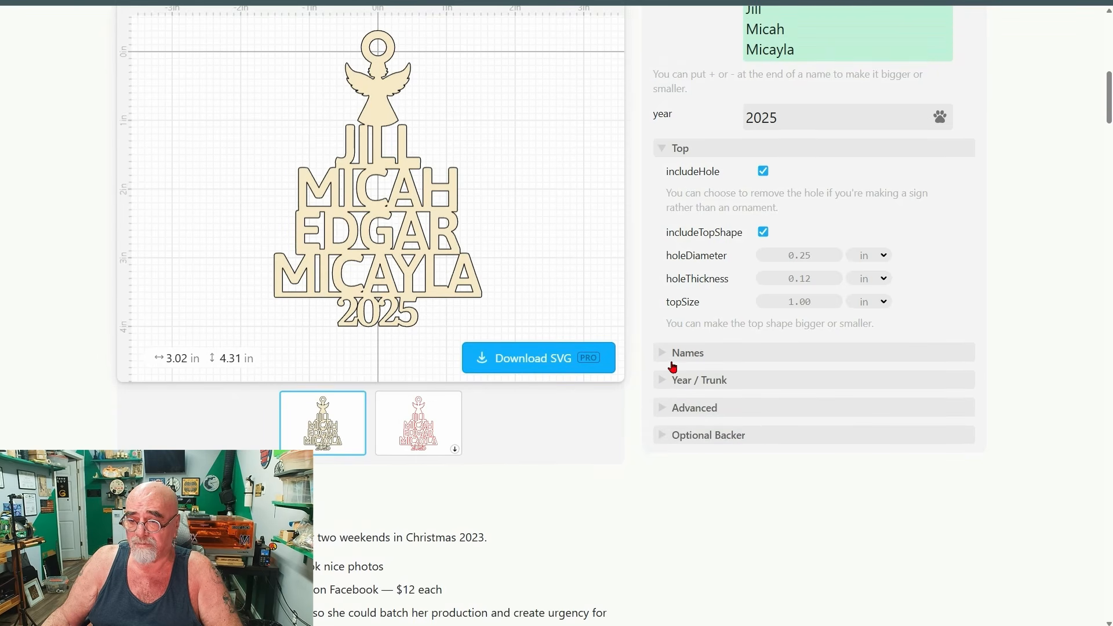
click(666, 442)
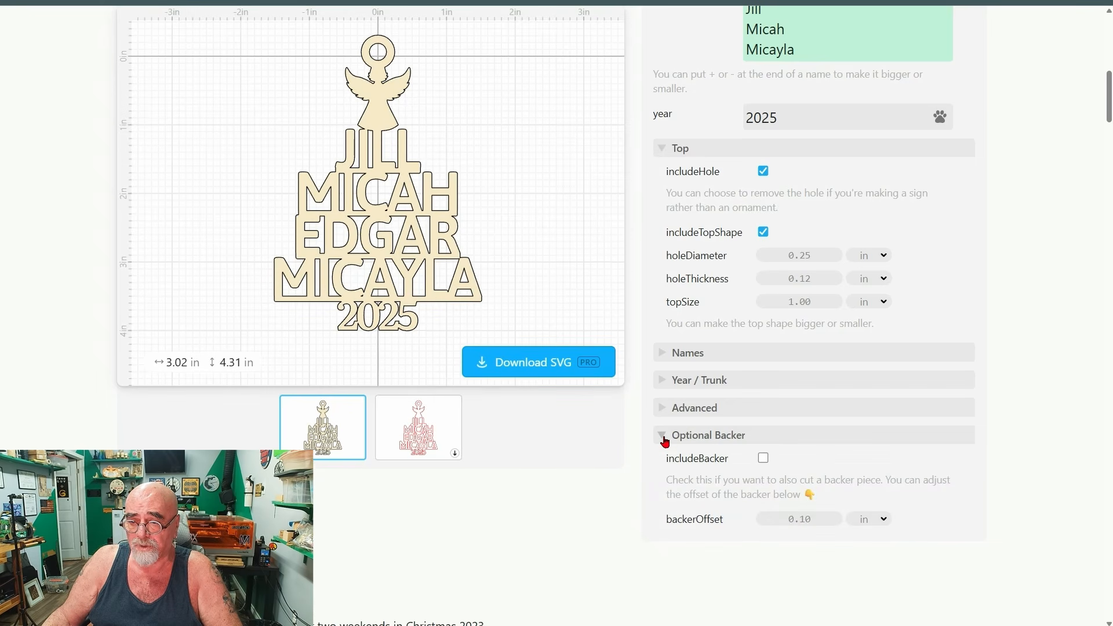
click(666, 441)
scroll(648, 346, up, 1)
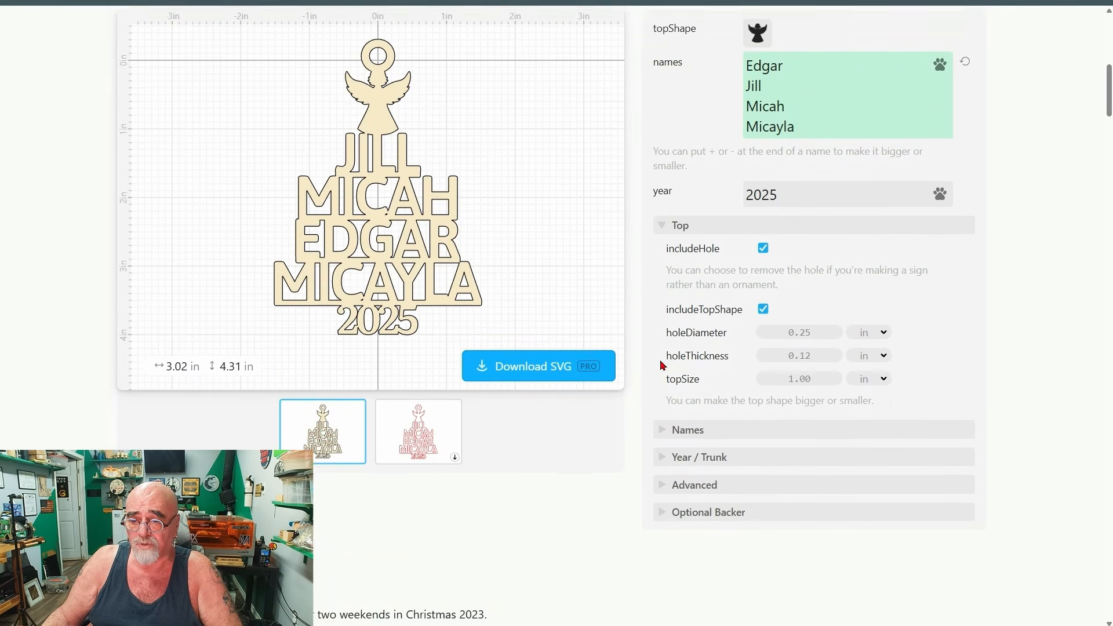
Include the optional backer piece in the ornament and check its cut layout before returning to the assembled preview.
scroll(663, 365, down, 1)
click(661, 437)
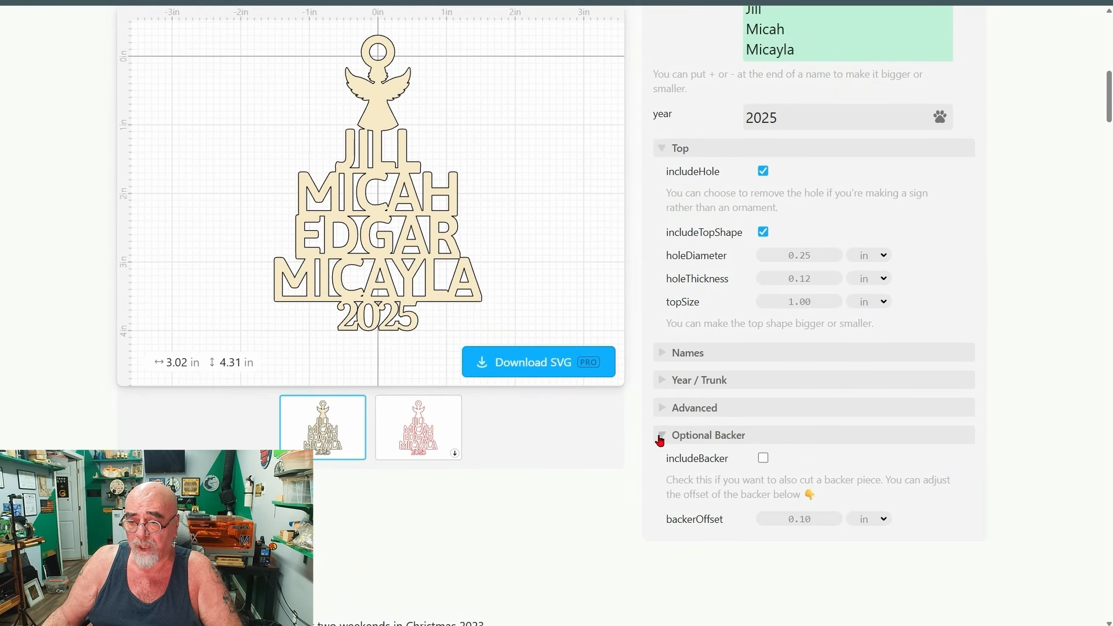
click(763, 460)
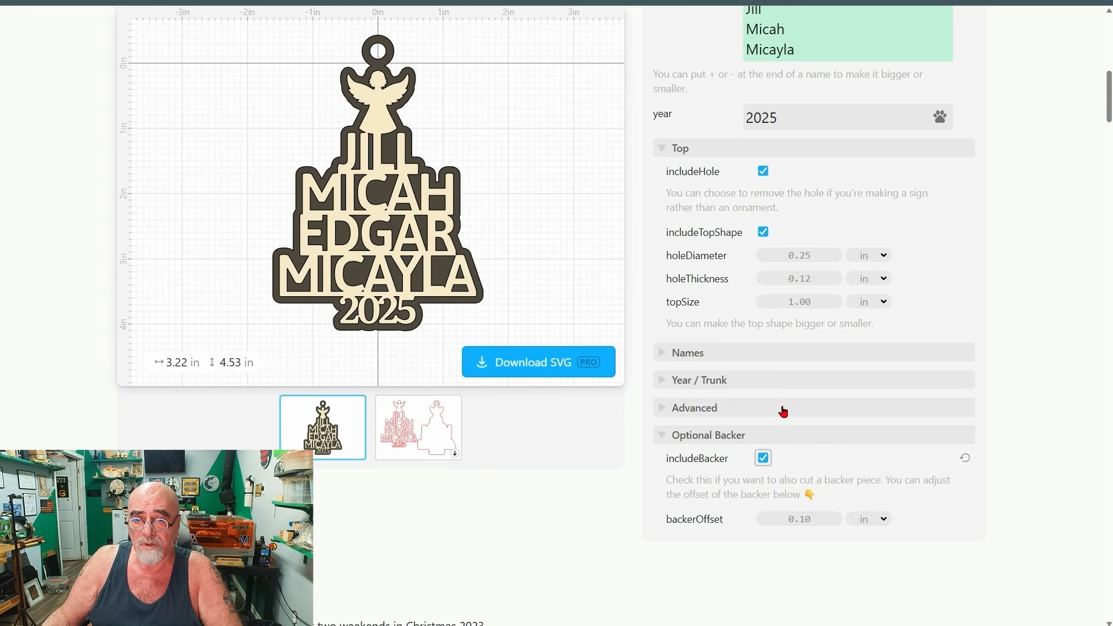
click(412, 431)
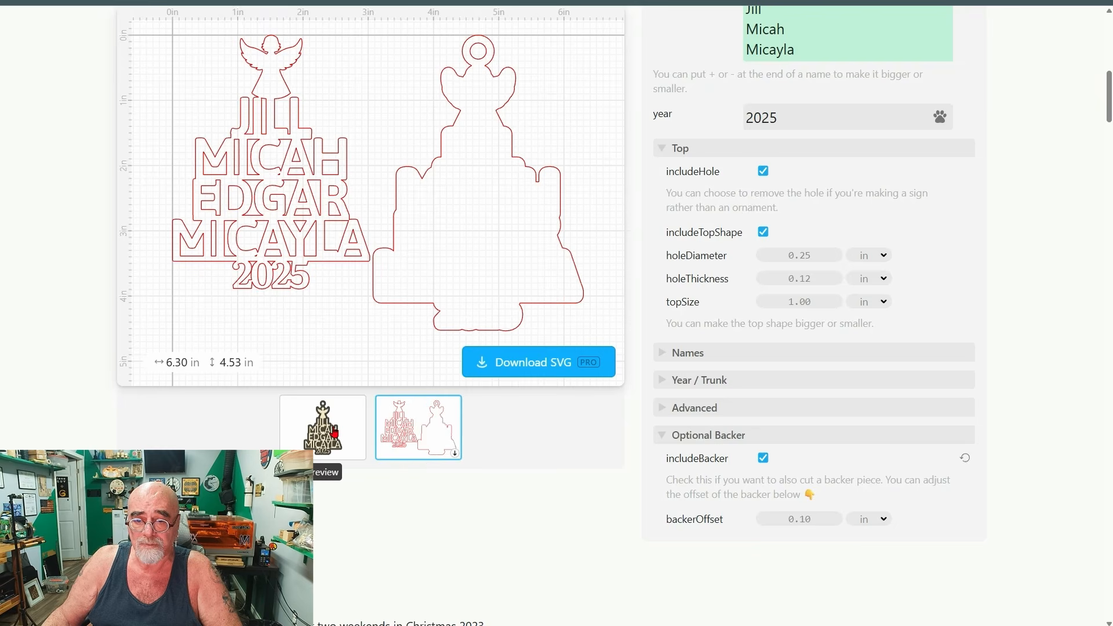
click(323, 454)
Download the ornament's cut file as a Standard SVG and show it in the Downloads folder.
scroll(655, 491, up, 1)
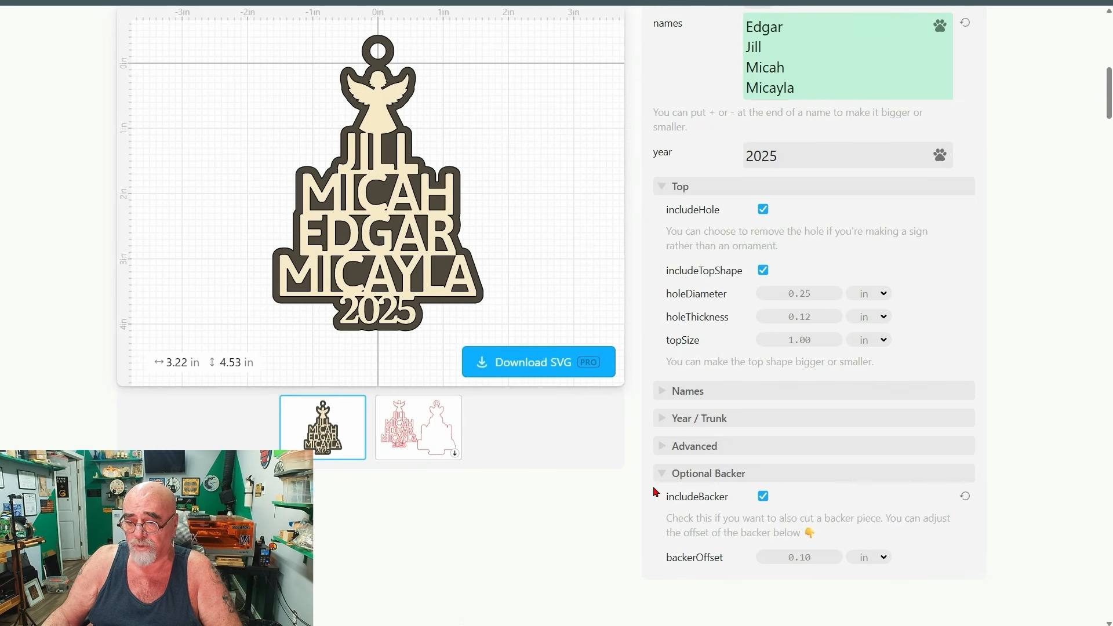
scroll(657, 490, up, 2)
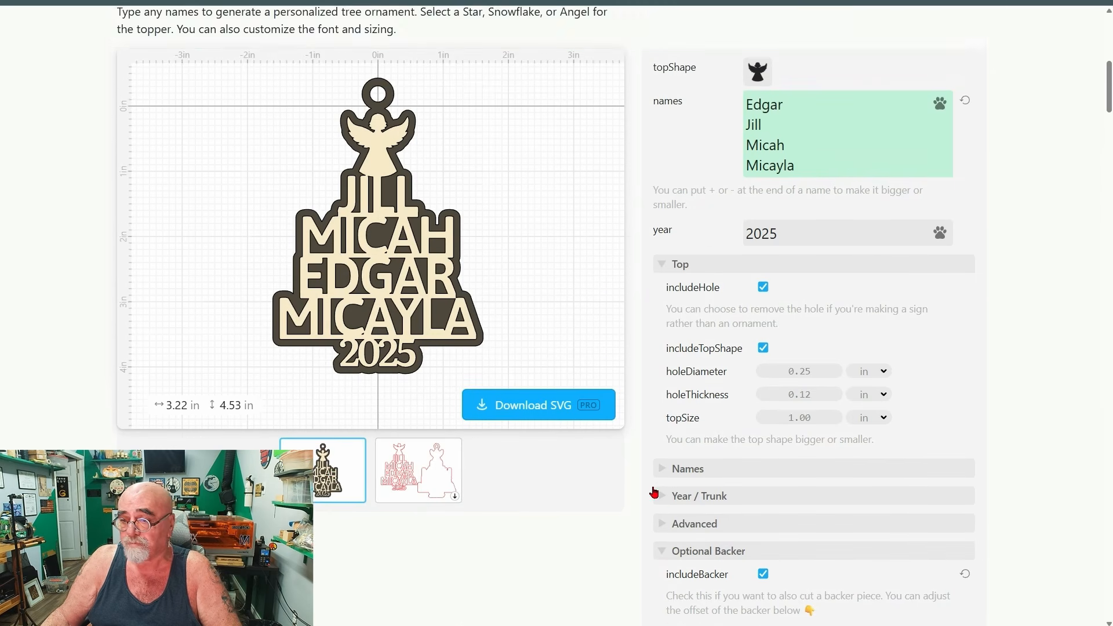
scroll(656, 493, down, 3)
scroll(662, 385, up, 4)
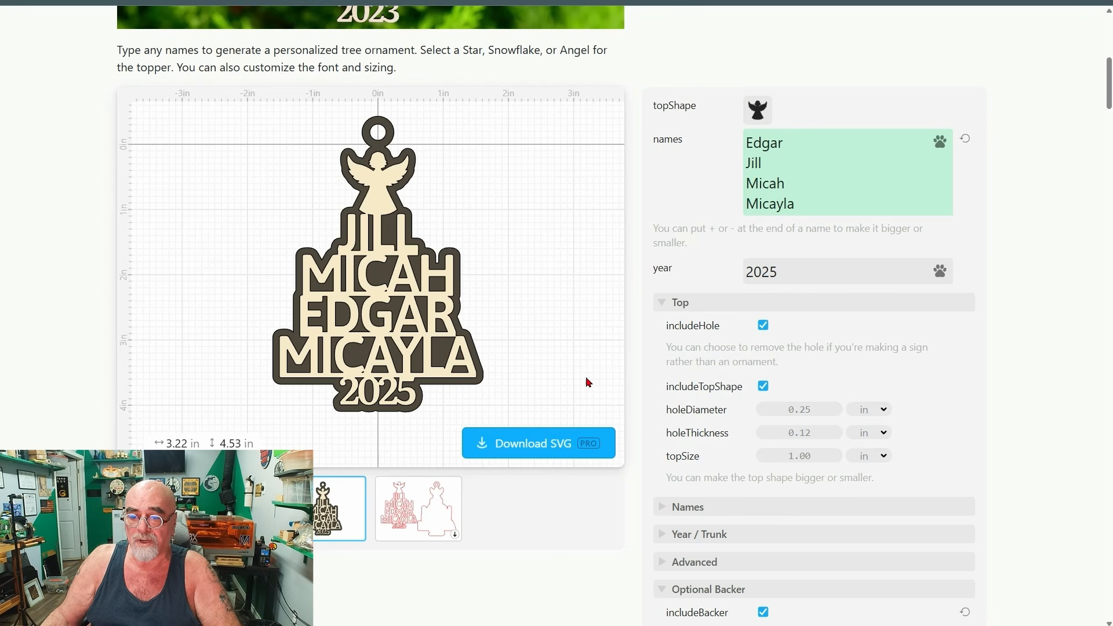
click(524, 449)
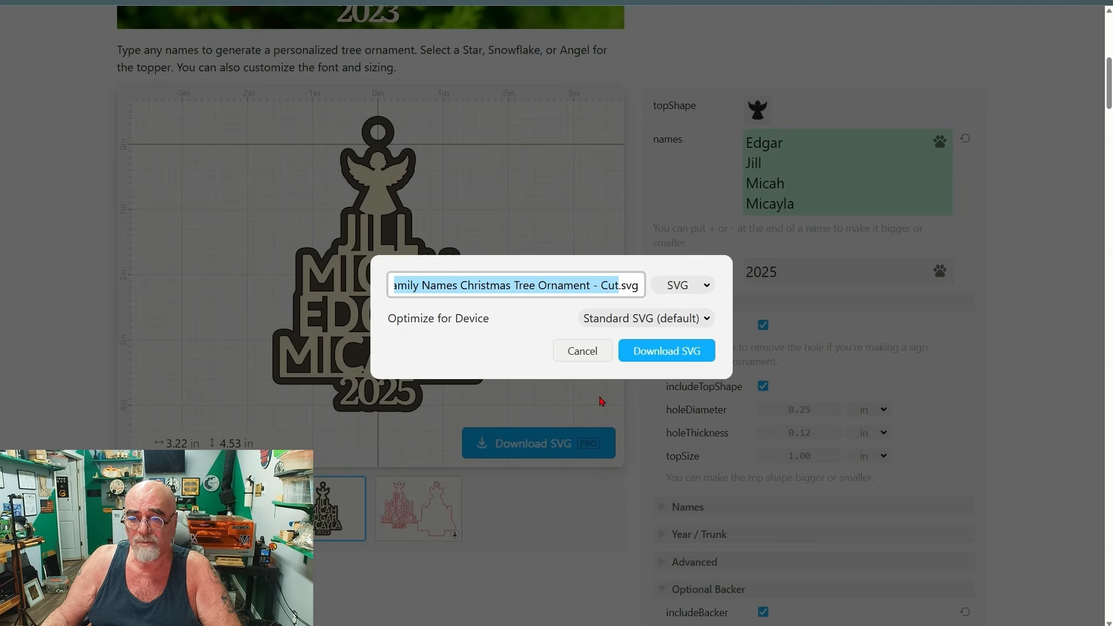
click(655, 351)
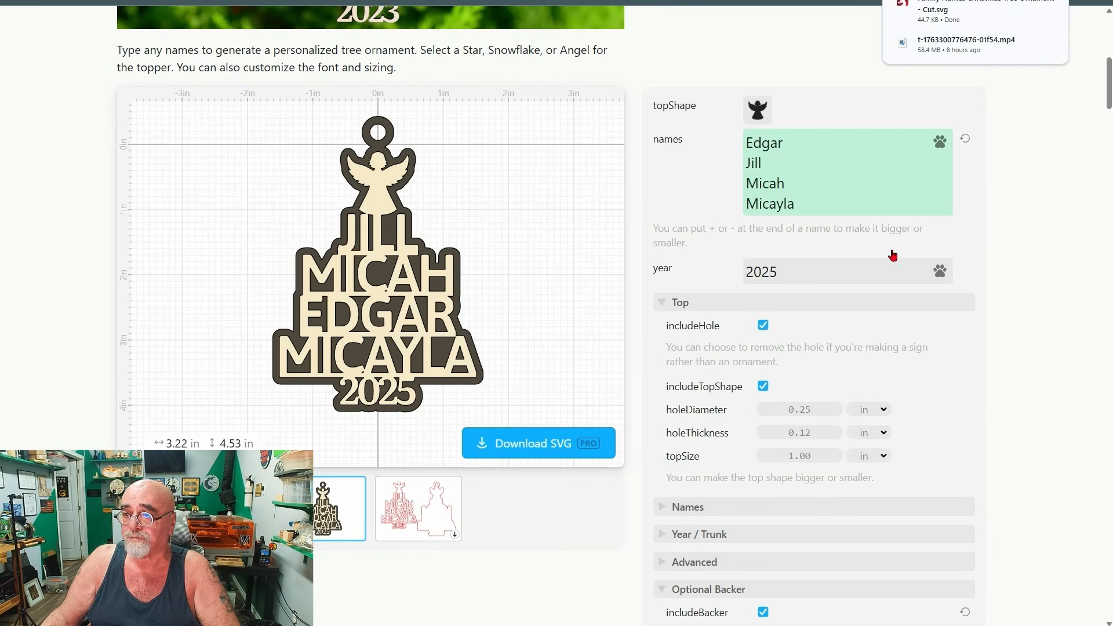
mouse_move(1027, 5)
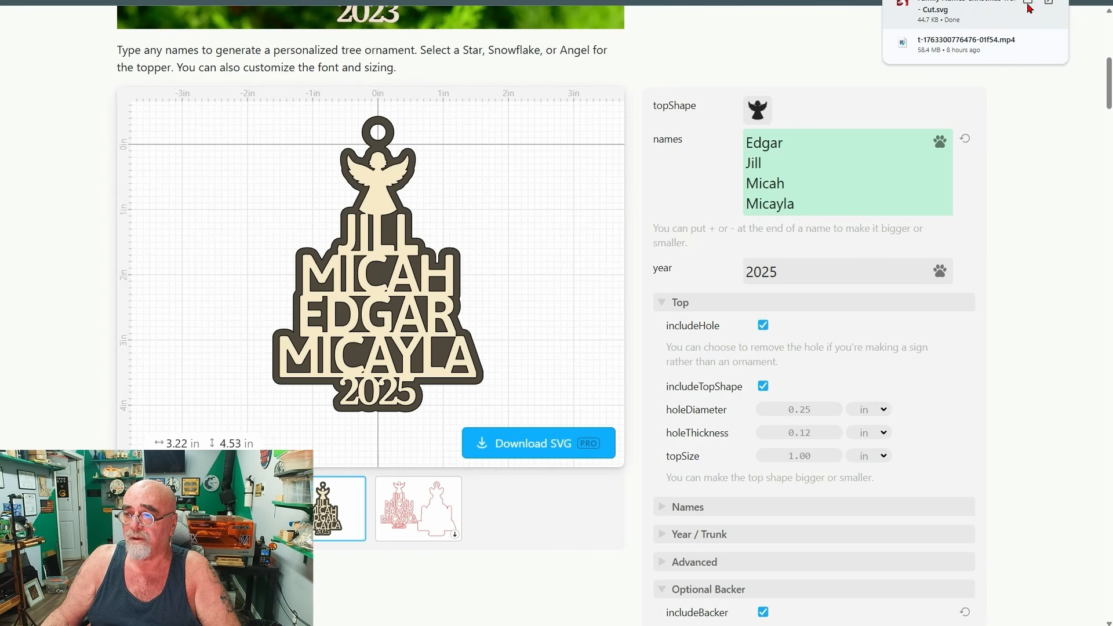
click(1028, 6)
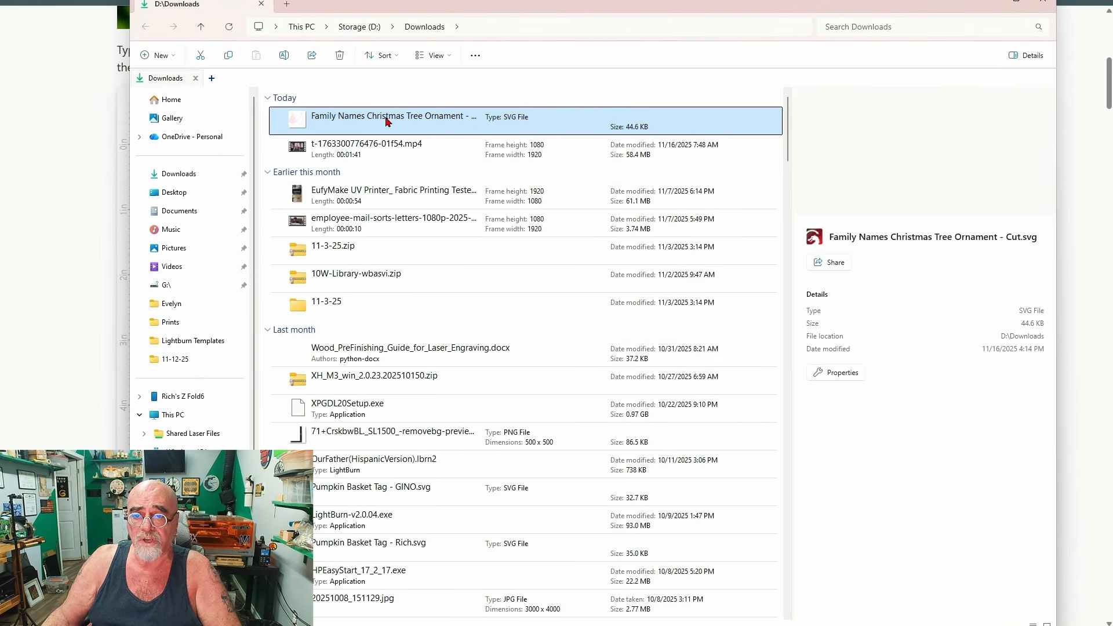
Copy the tree ornament's cut SVG from the Downloads folder and paste it into the empty LightBurn project.
right_click(390, 122)
click(401, 129)
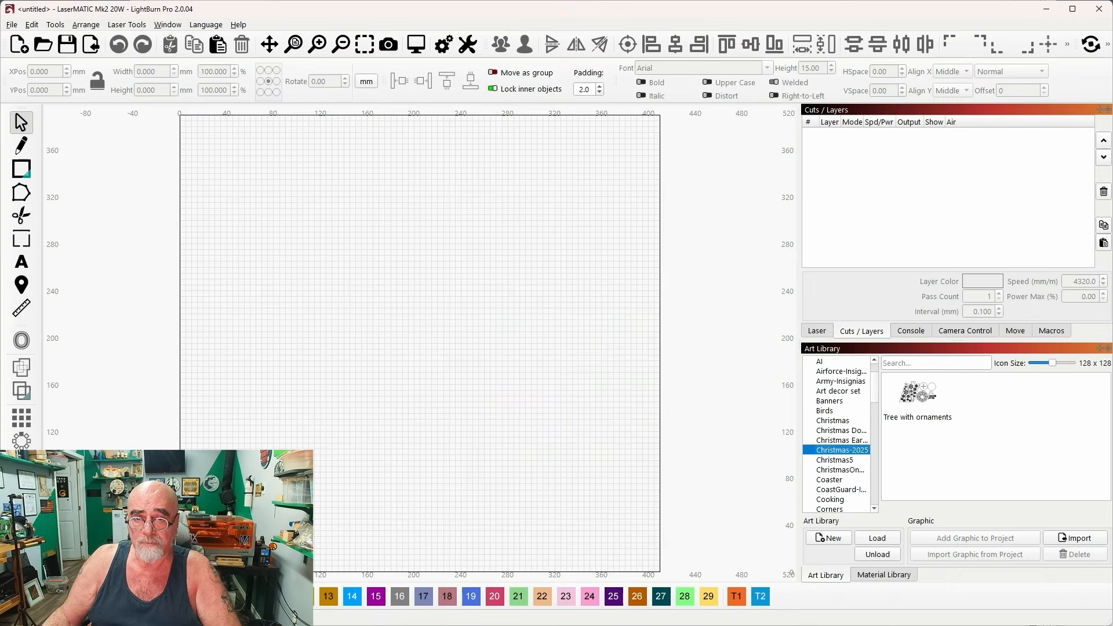
right_click(458, 279)
click(509, 335)
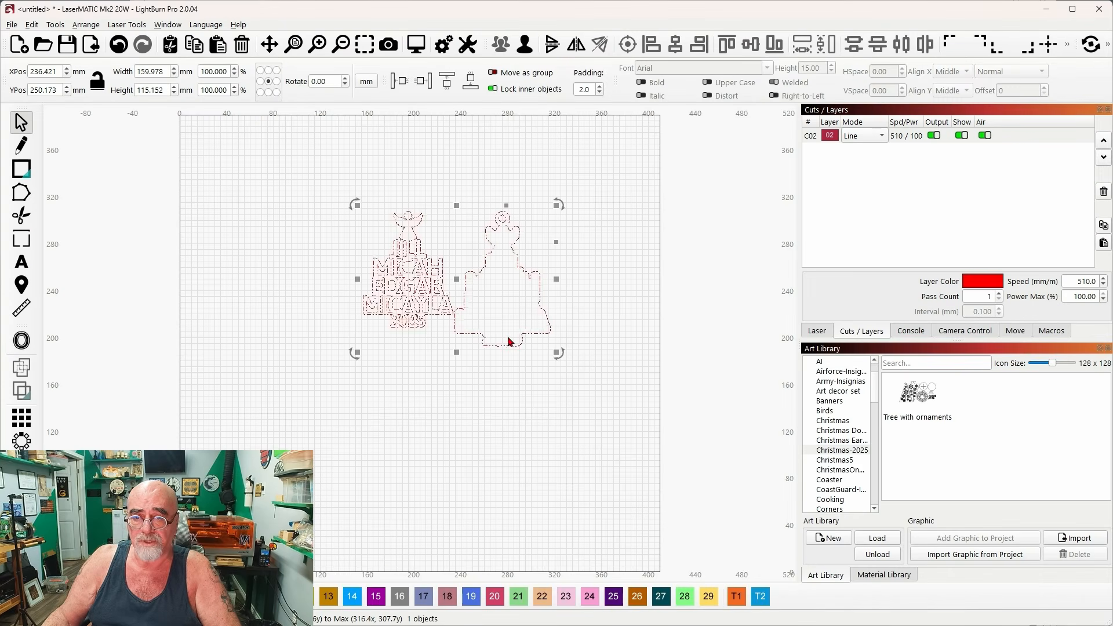
scroll(474, 282, up, 2)
scroll(474, 282, up, 2)
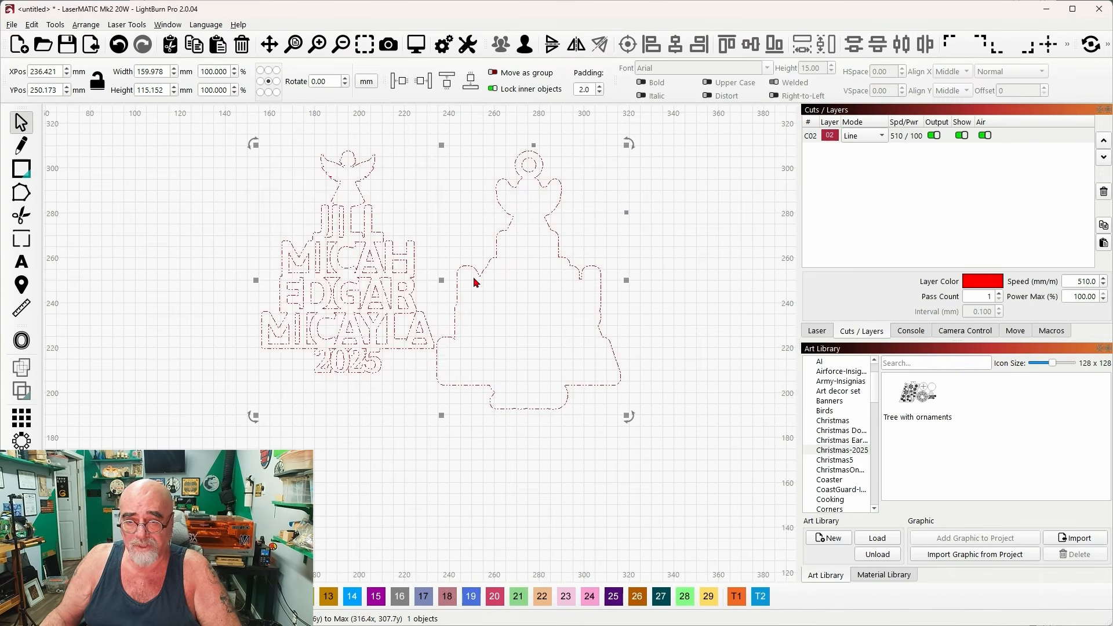
drag(492, 238, 491, 285)
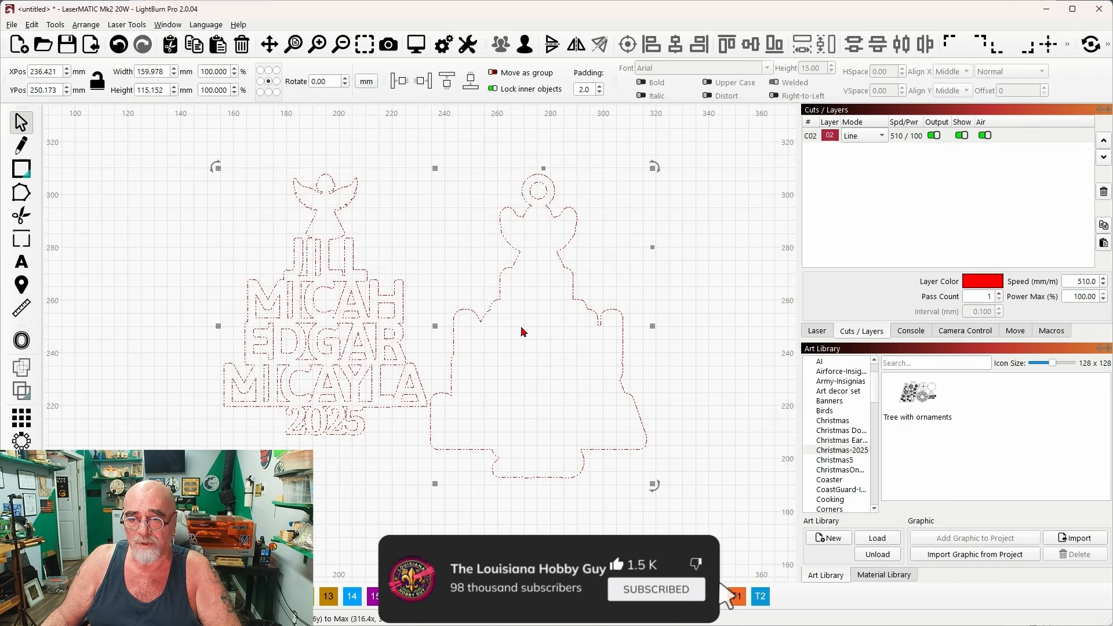
scroll(518, 326, down, 1)
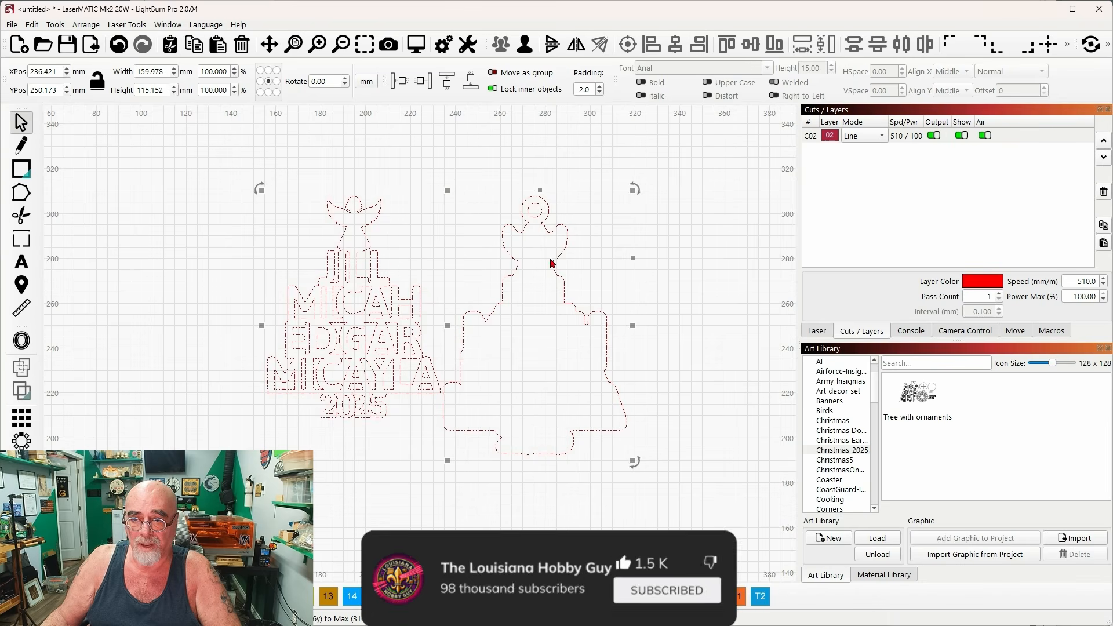
click(657, 338)
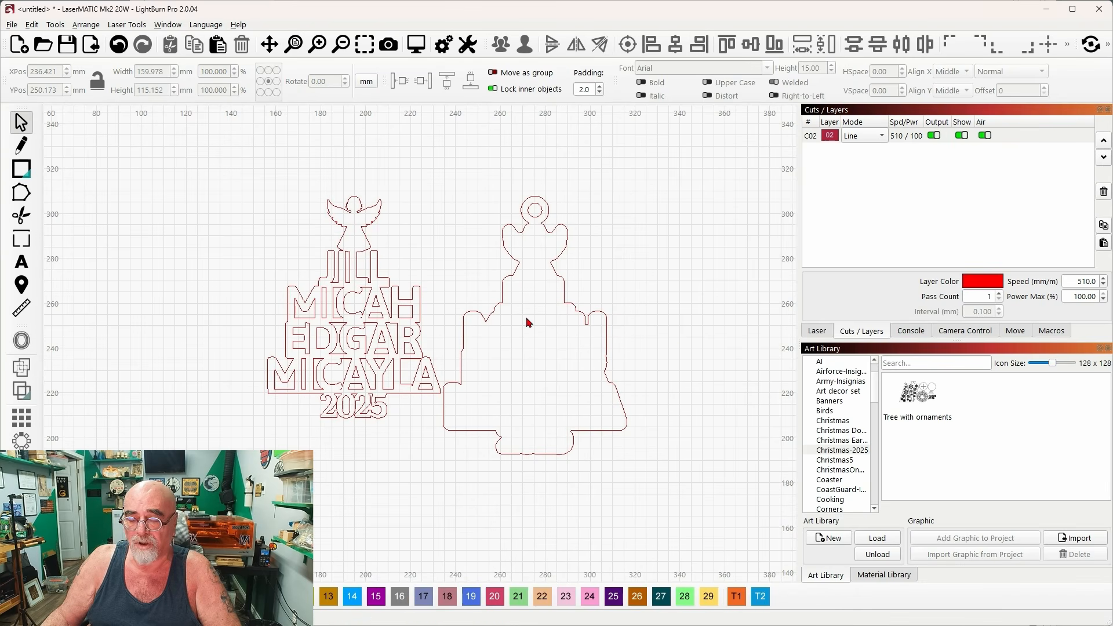
Save the whole ornament graphic to the Christmas-2025 art library as "Tree" and delete it from the workspace.
click(534, 355)
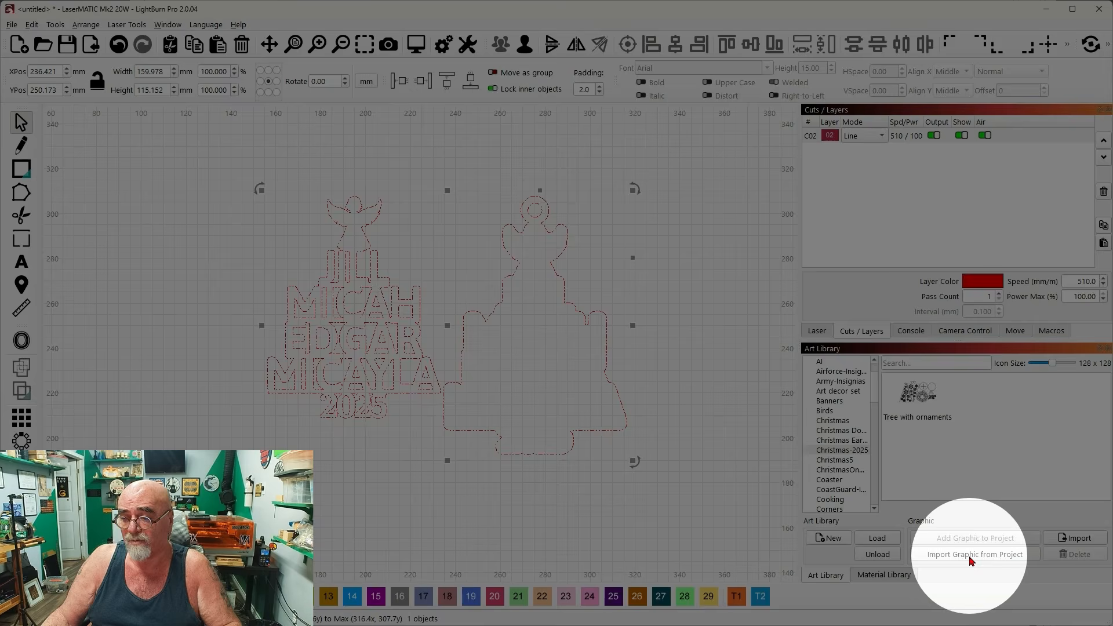
click(972, 560)
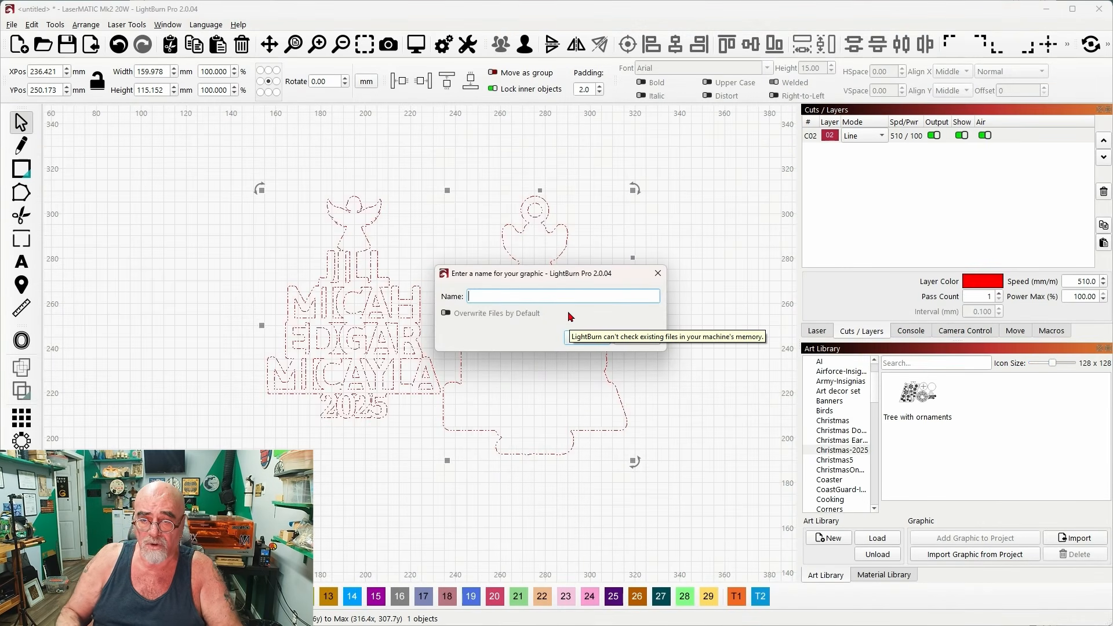
text(Tree)
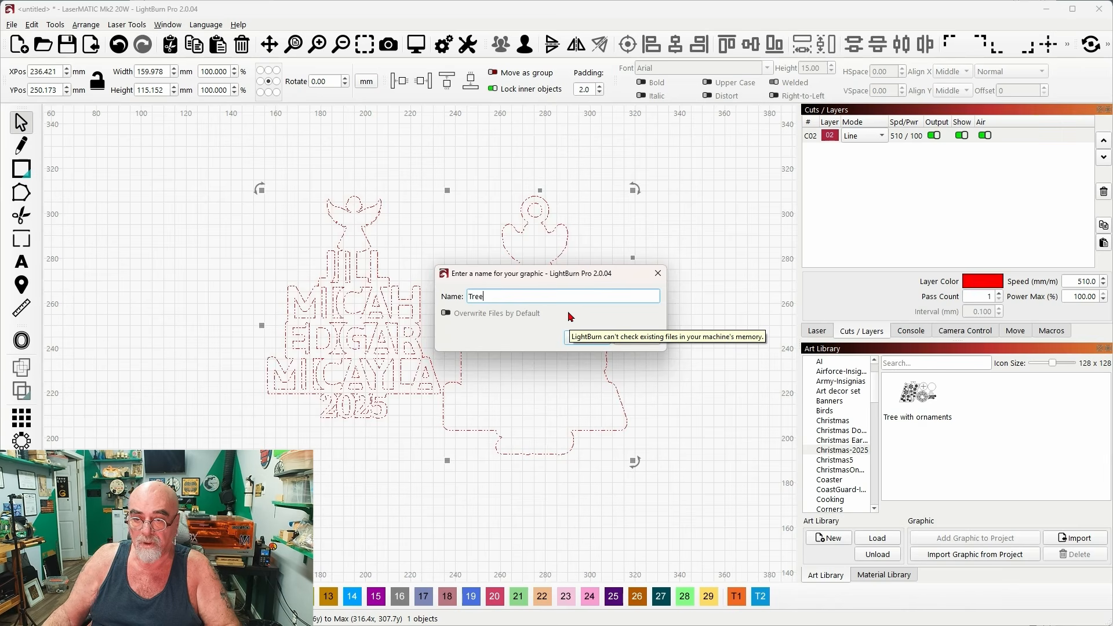
click(580, 338)
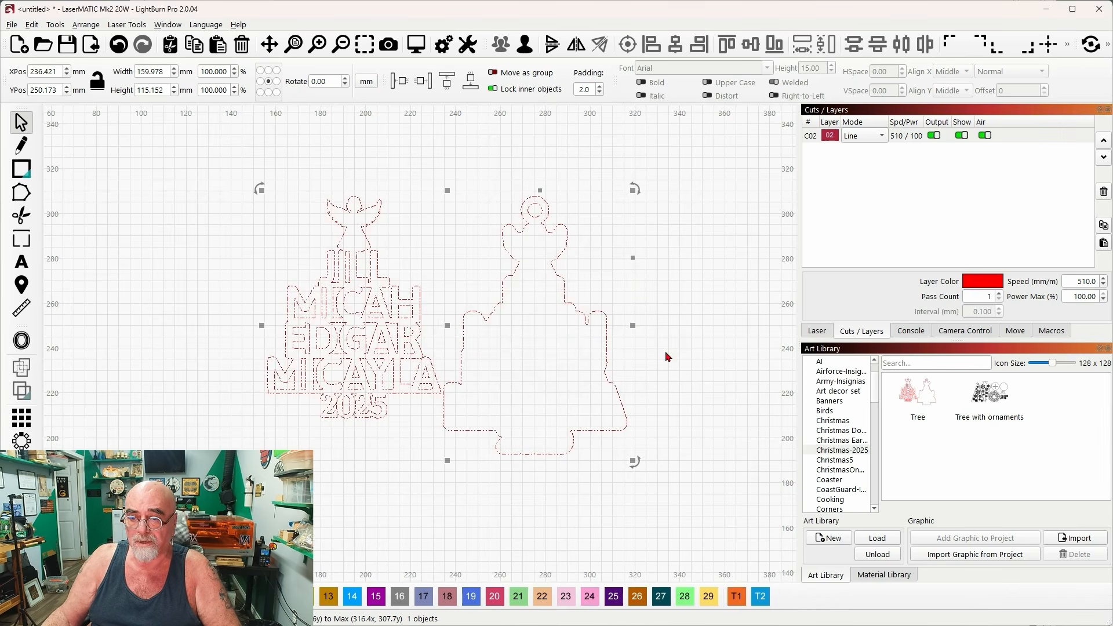
key(Delete)
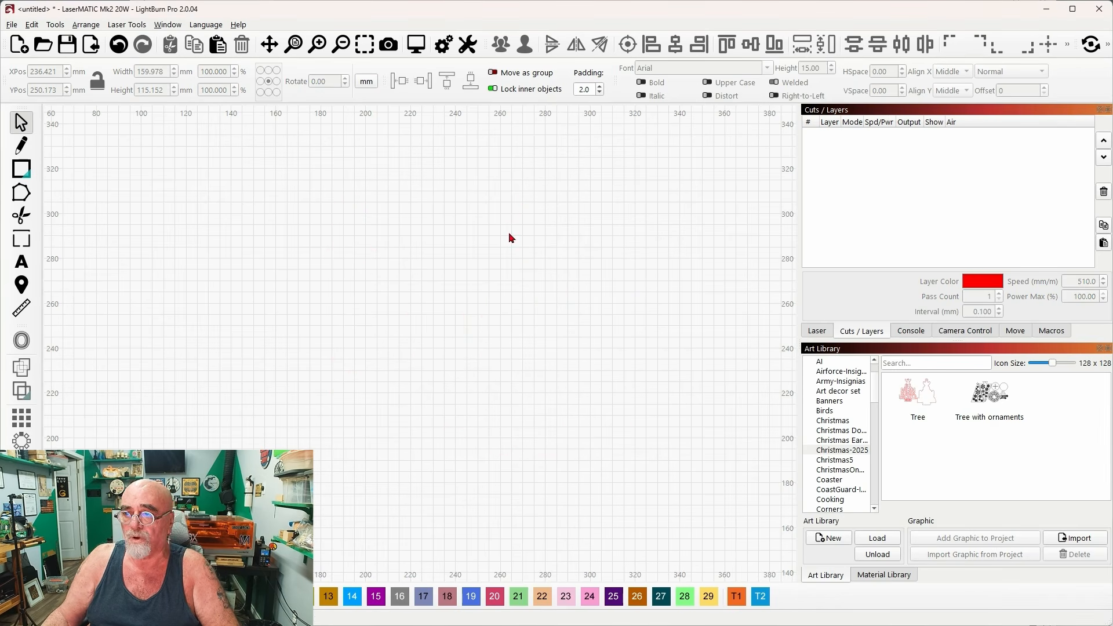
Switch back to Cuttle and open the Family Names Crossword Ornament template from the home page.
click(1047, 10)
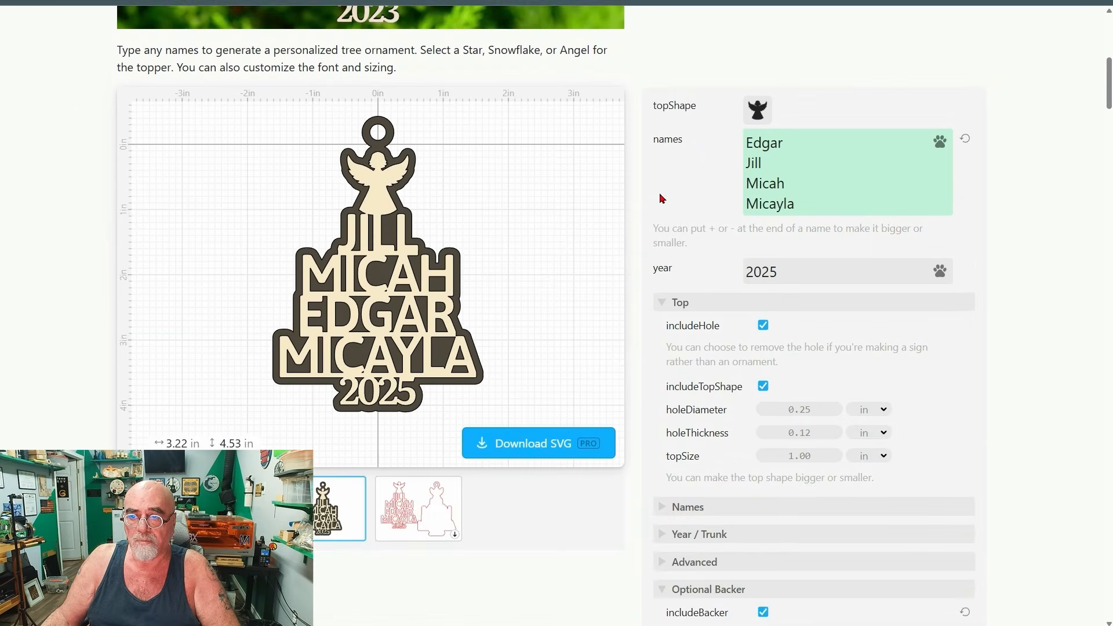
scroll(663, 198, up, 2)
scroll(662, 198, up, 5)
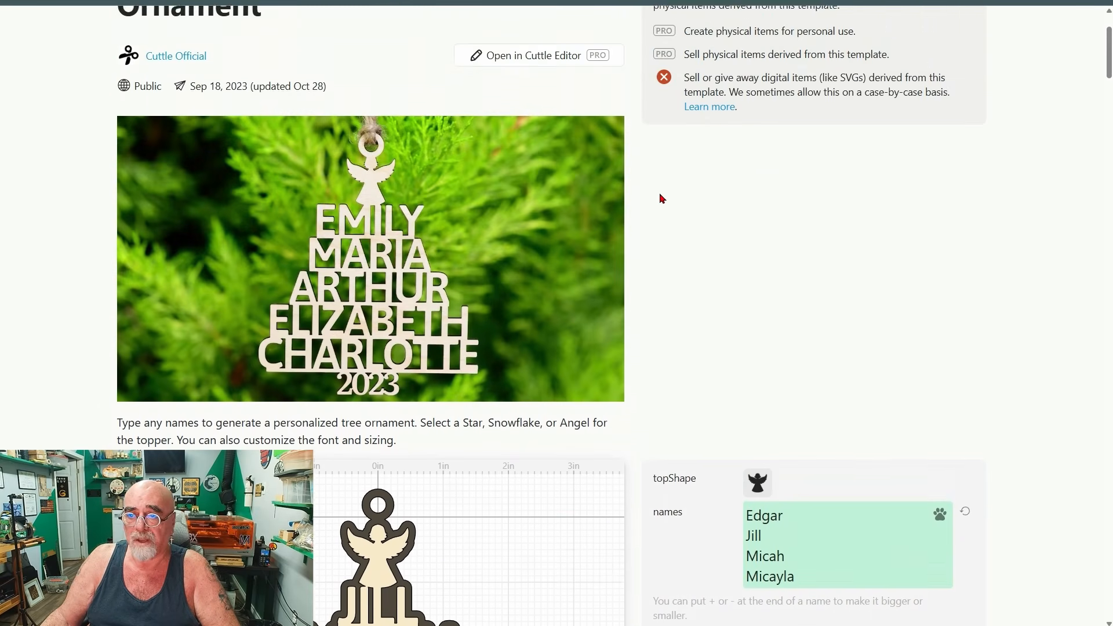
scroll(663, 198, up, 2)
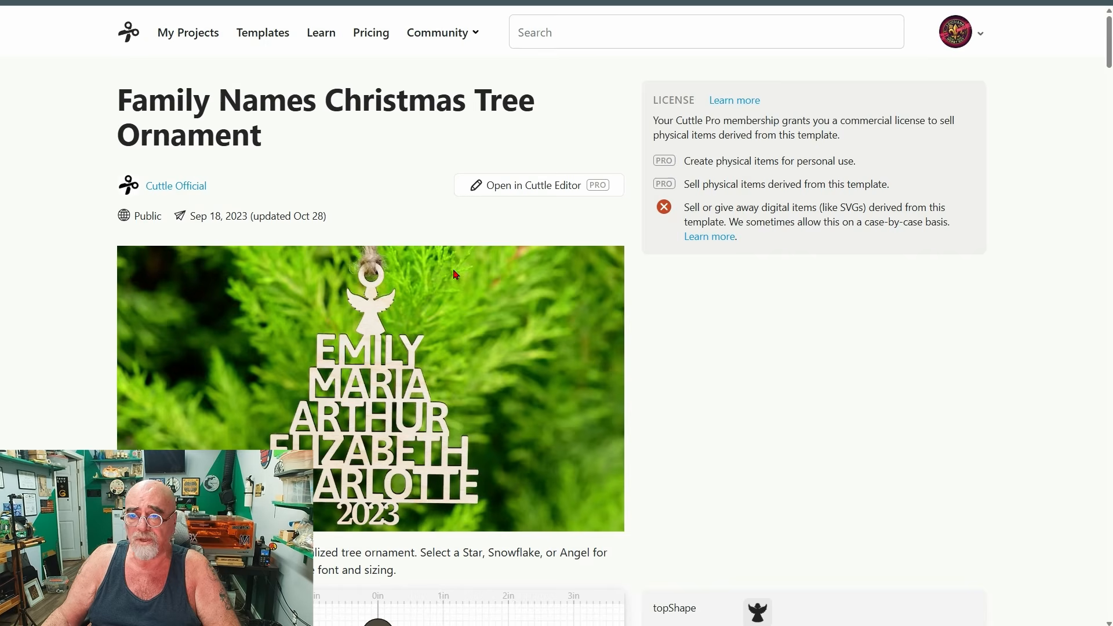
scroll(566, 231, down, 2)
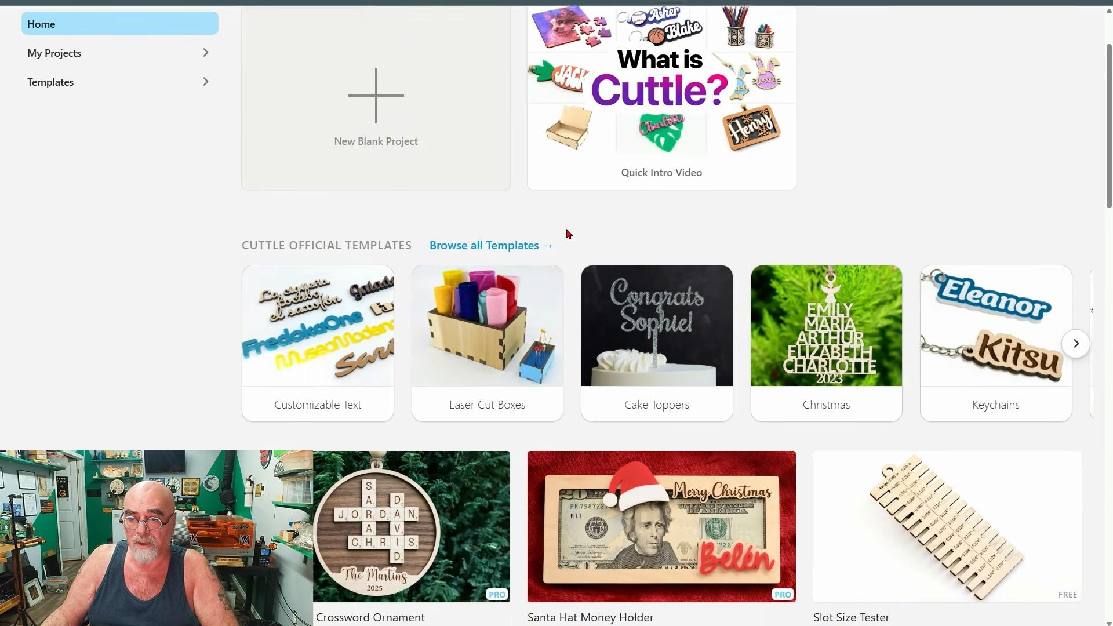
scroll(566, 231, down, 4)
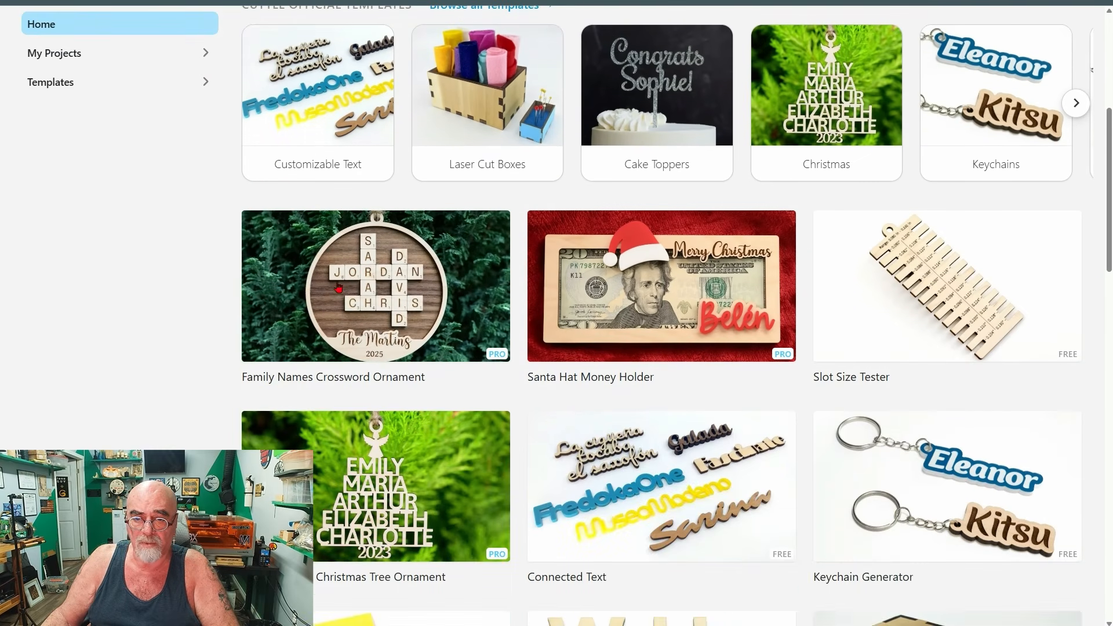
click(386, 284)
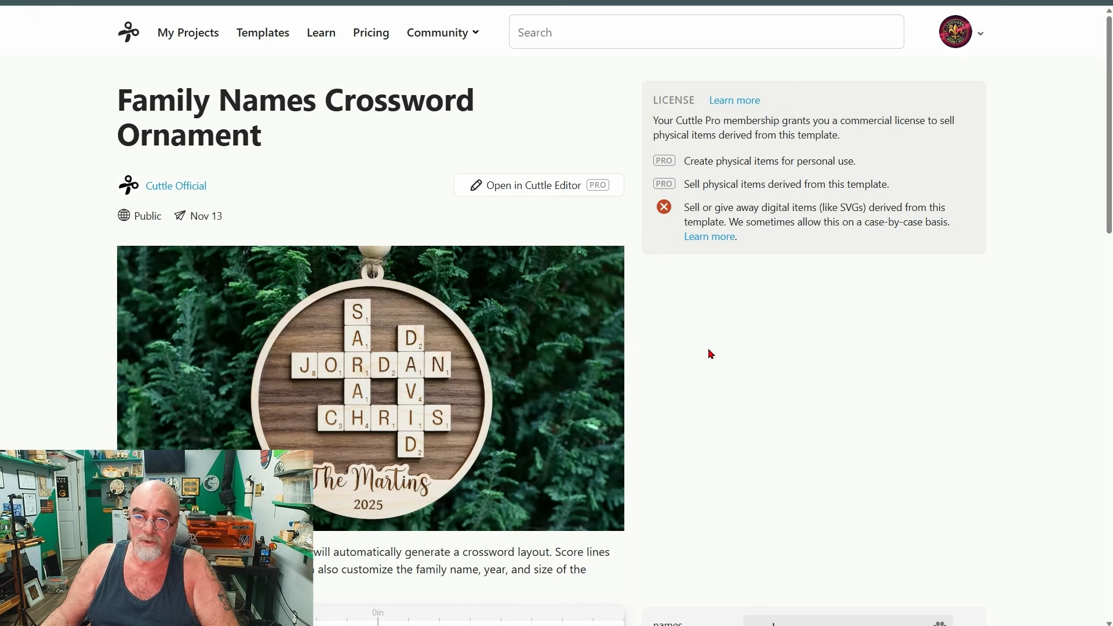
Replace the sample names in the crossword ornament with the family's four first names, one per line.
scroll(675, 292, down, 2)
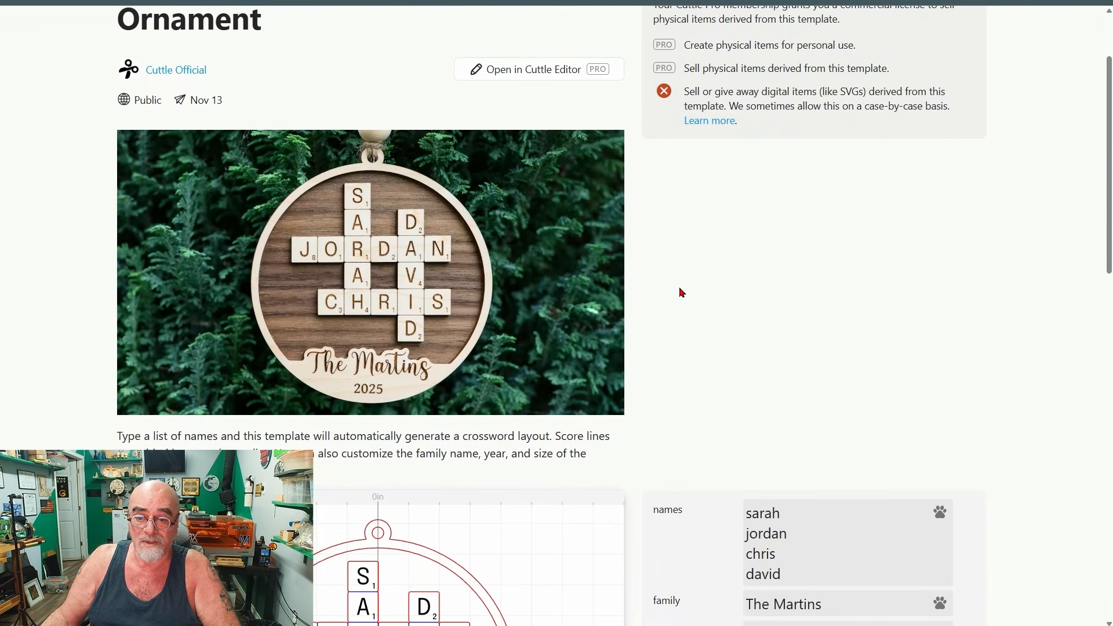
scroll(673, 241, down, 3)
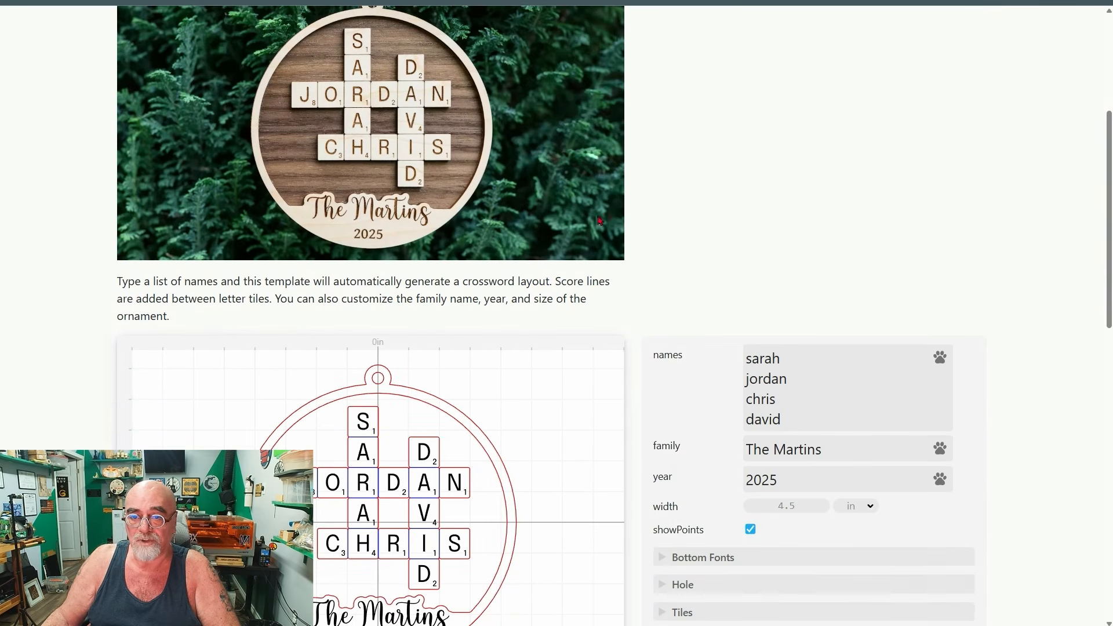
scroll(641, 216, down, 3)
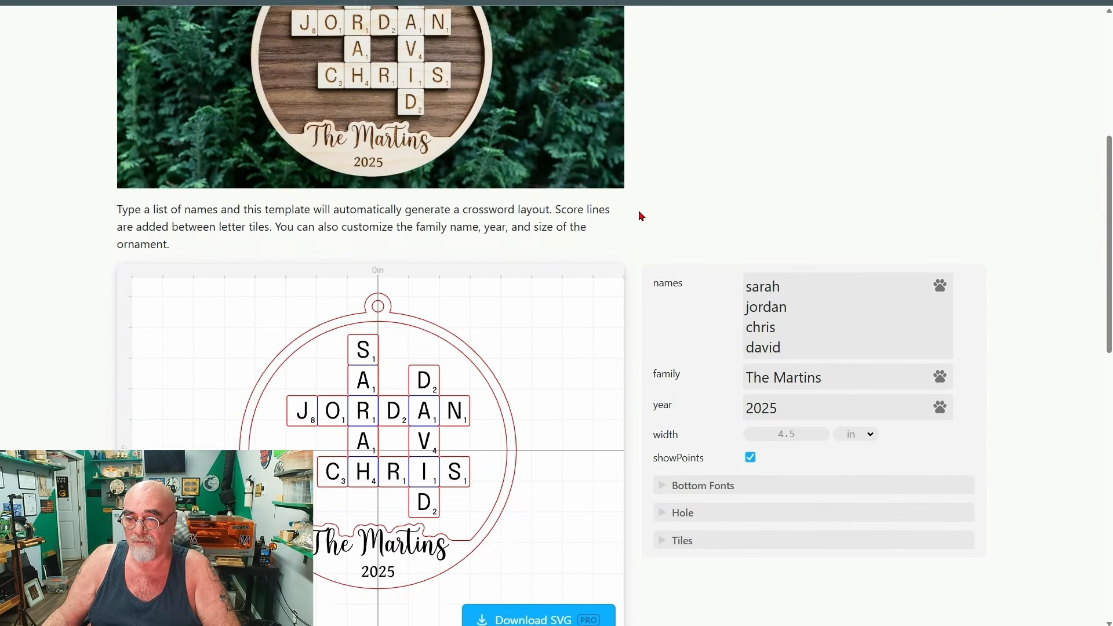
drag(807, 266, 738, 214)
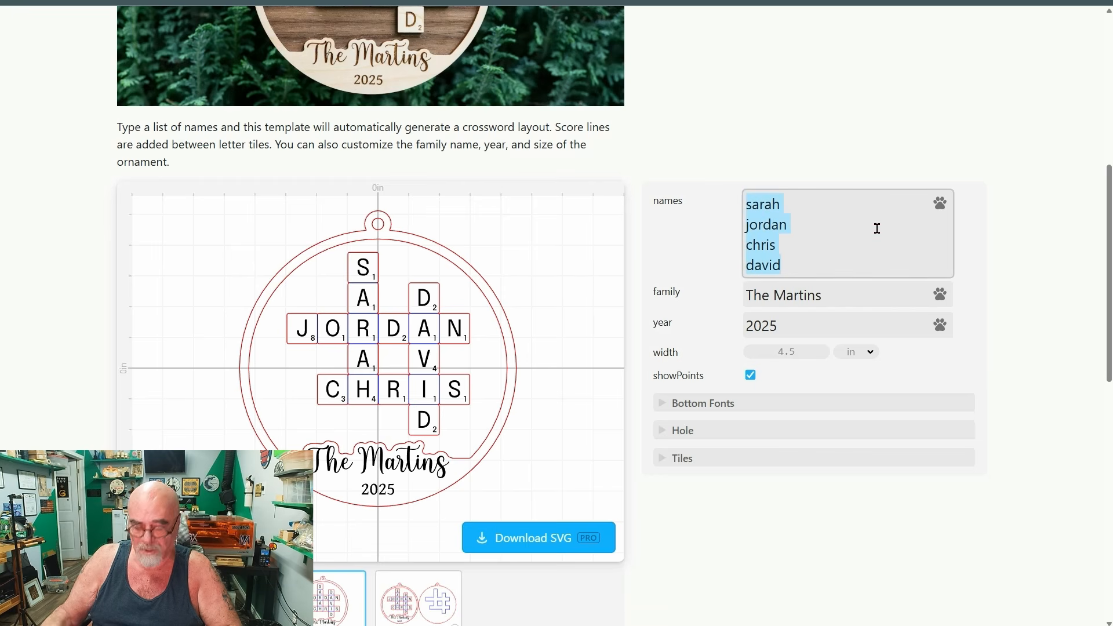
text(Evelyn)
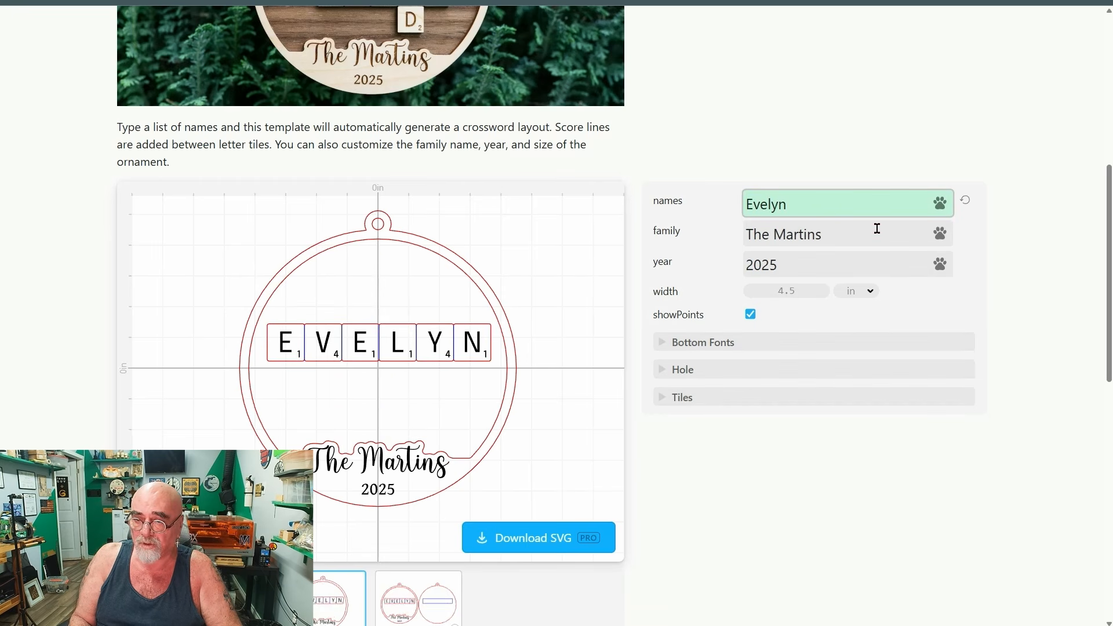
key(Return)
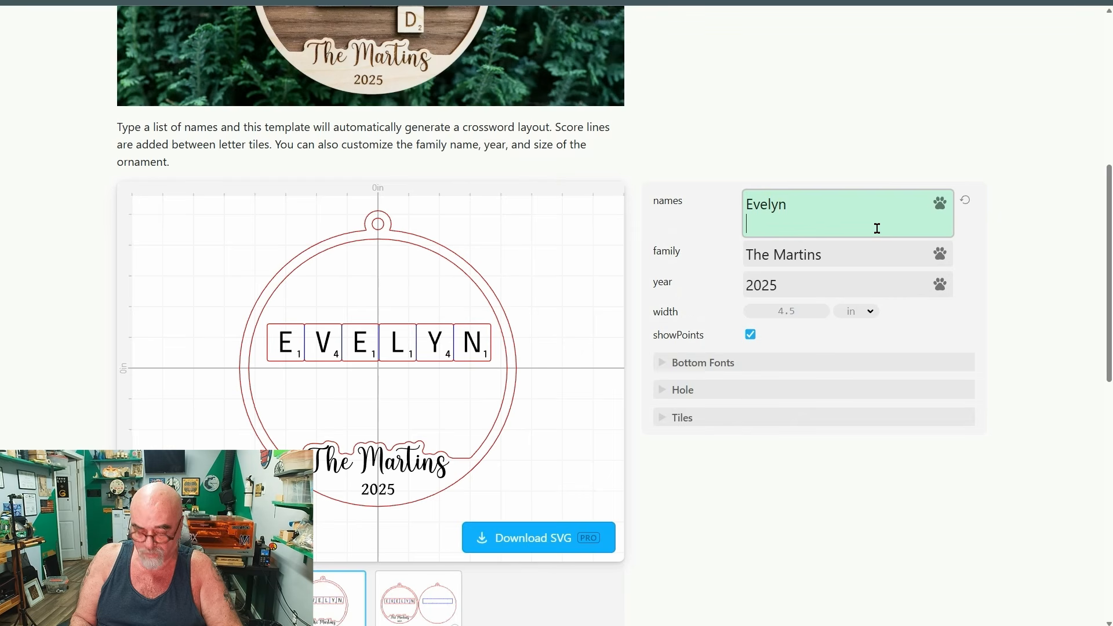
text(Rich)
key(Return)
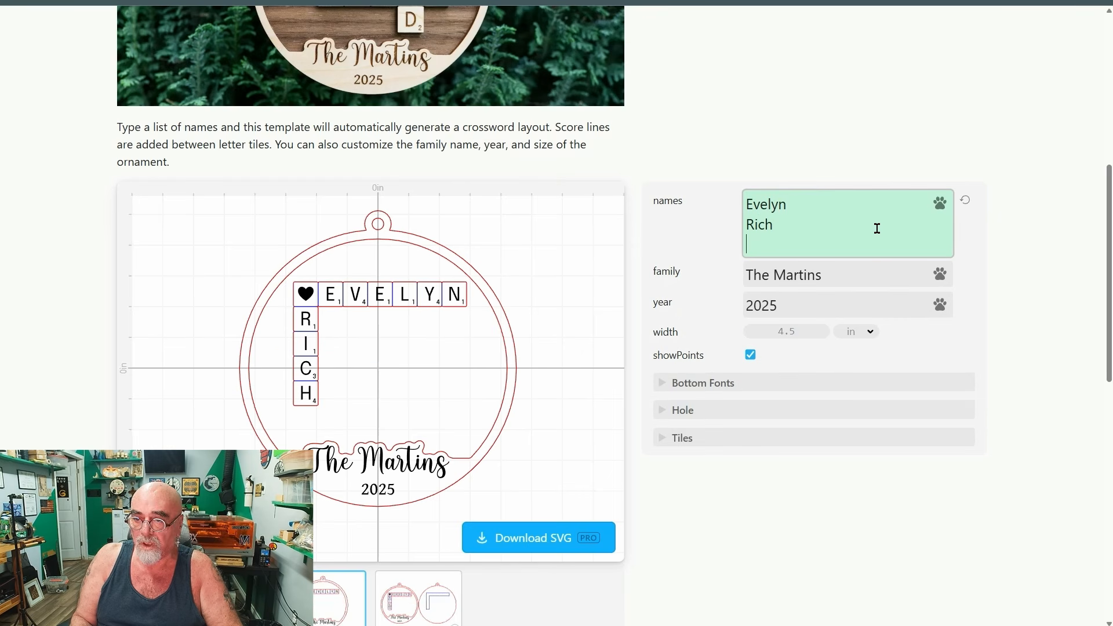
text(Gino)
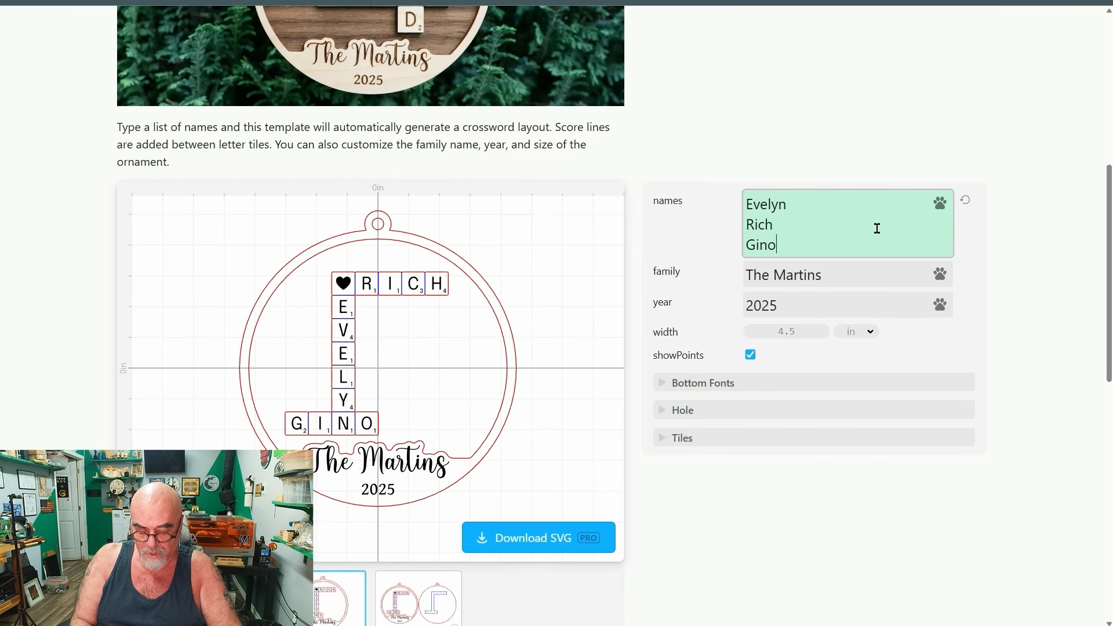
key(Return)
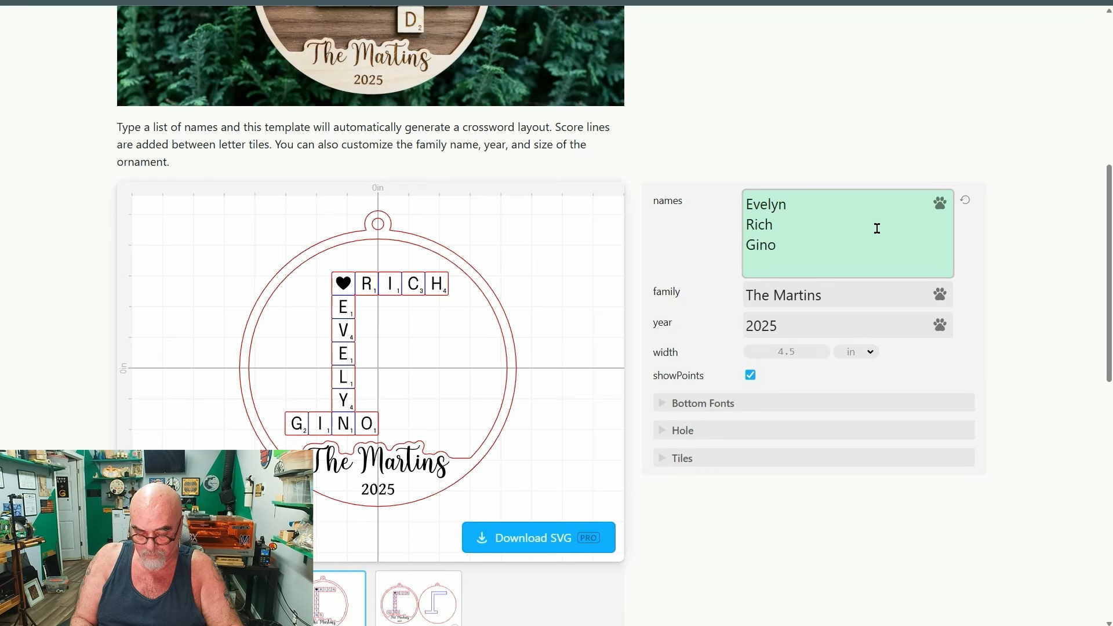
text(Vito)
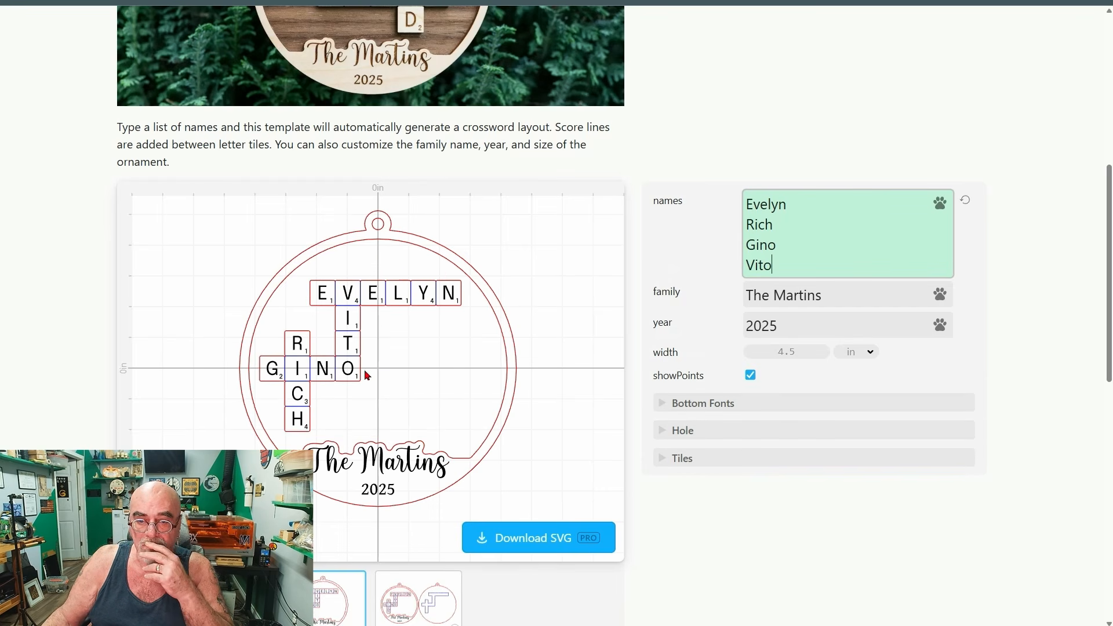
Replace the sample surname after "The" in the crossword ornament's family field with the family's own surname.
scroll(707, 351, down, 1)
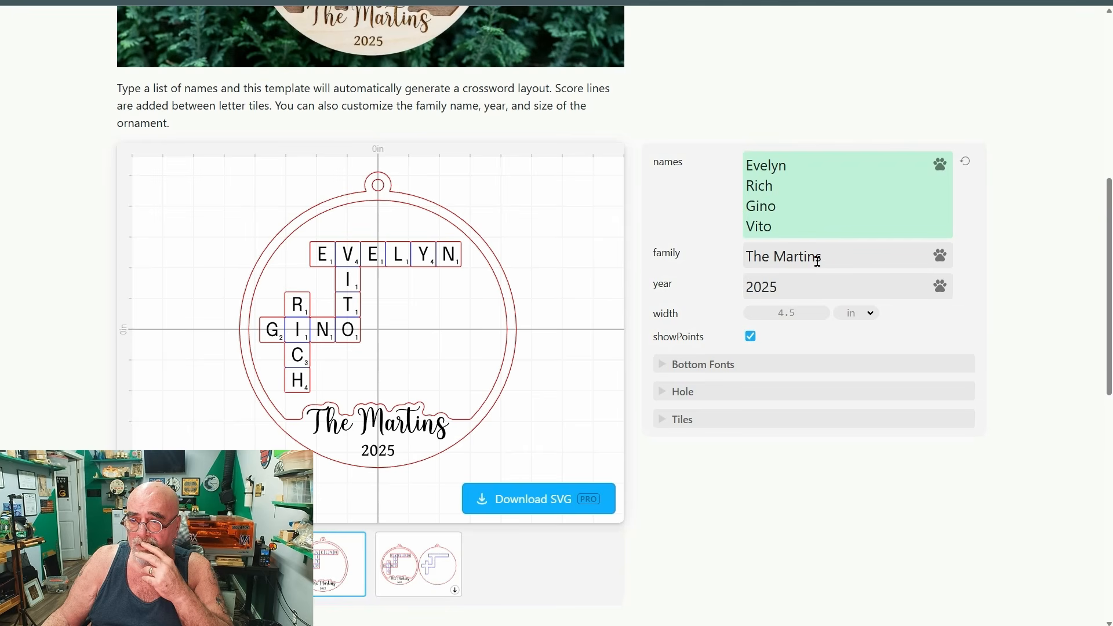
drag(842, 258, 780, 256)
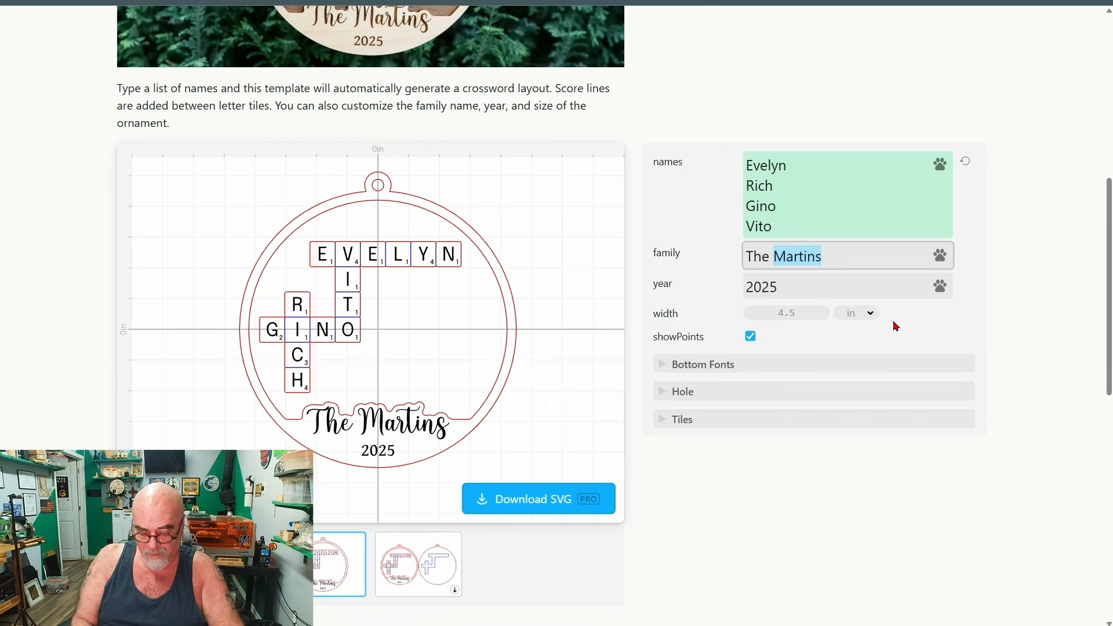
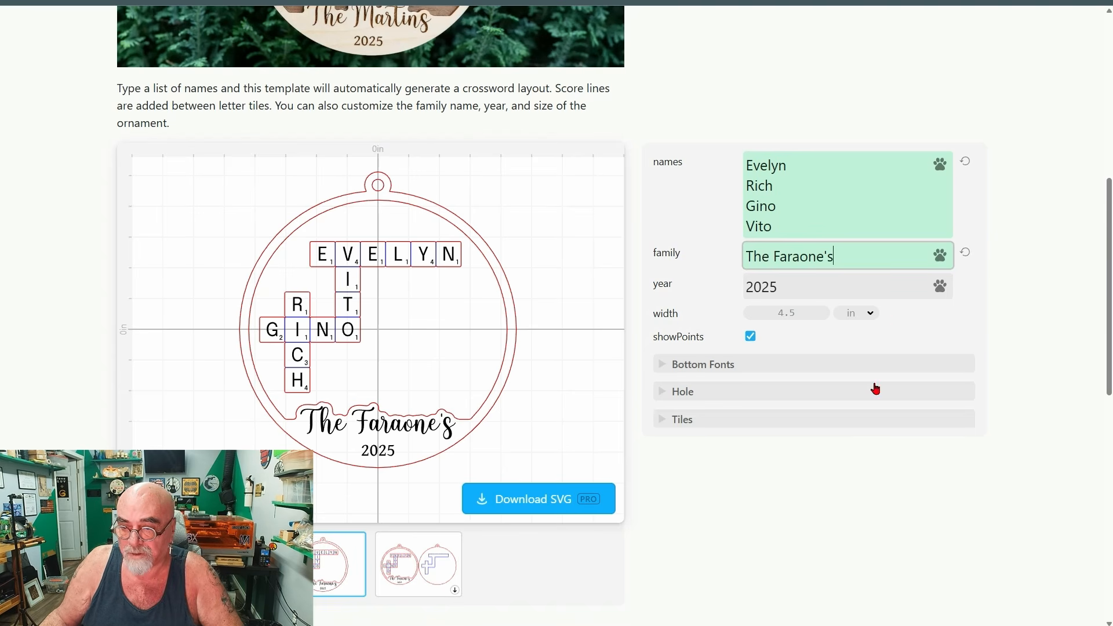
Download the crossword ornament as a Standard SVG under the suggested file name and show it in the Downloads folder.
scroll(877, 382, down, 1)
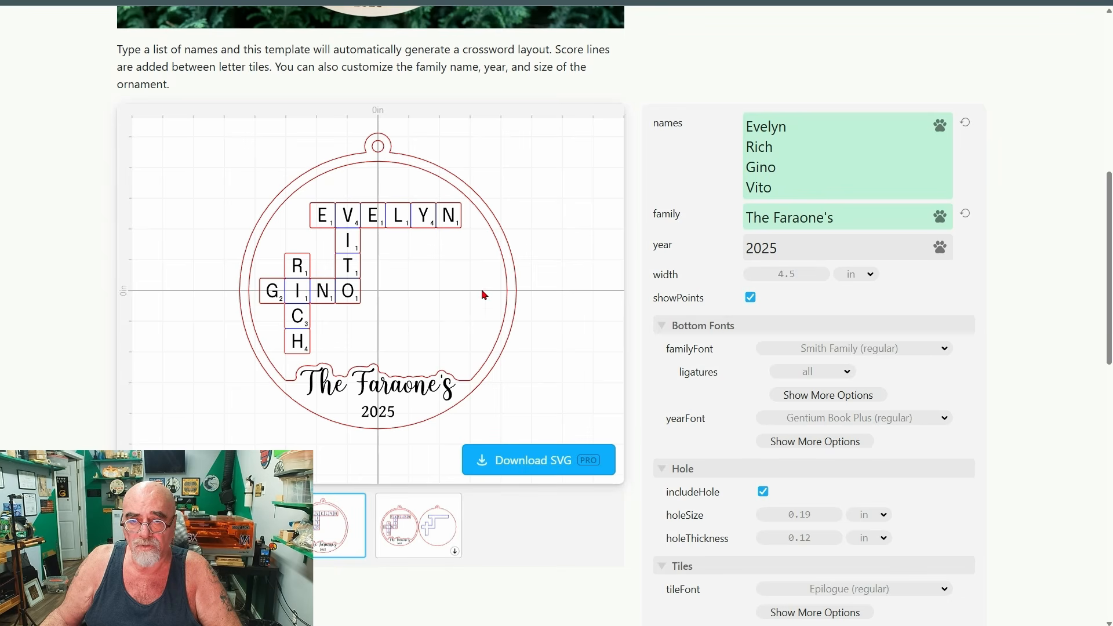
click(522, 467)
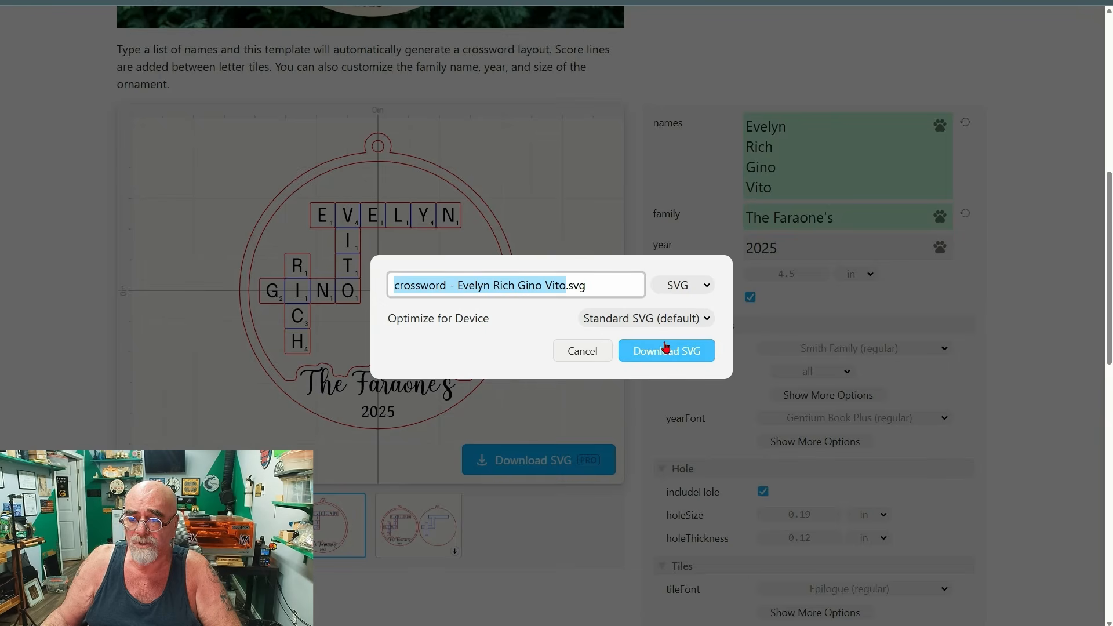
click(683, 360)
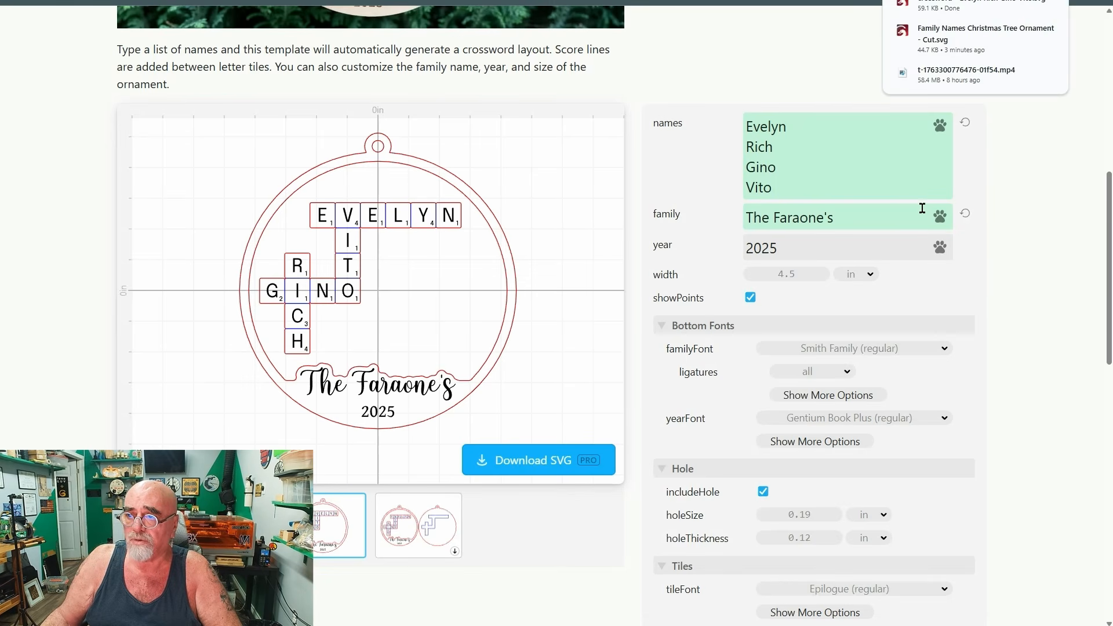
click(1028, 10)
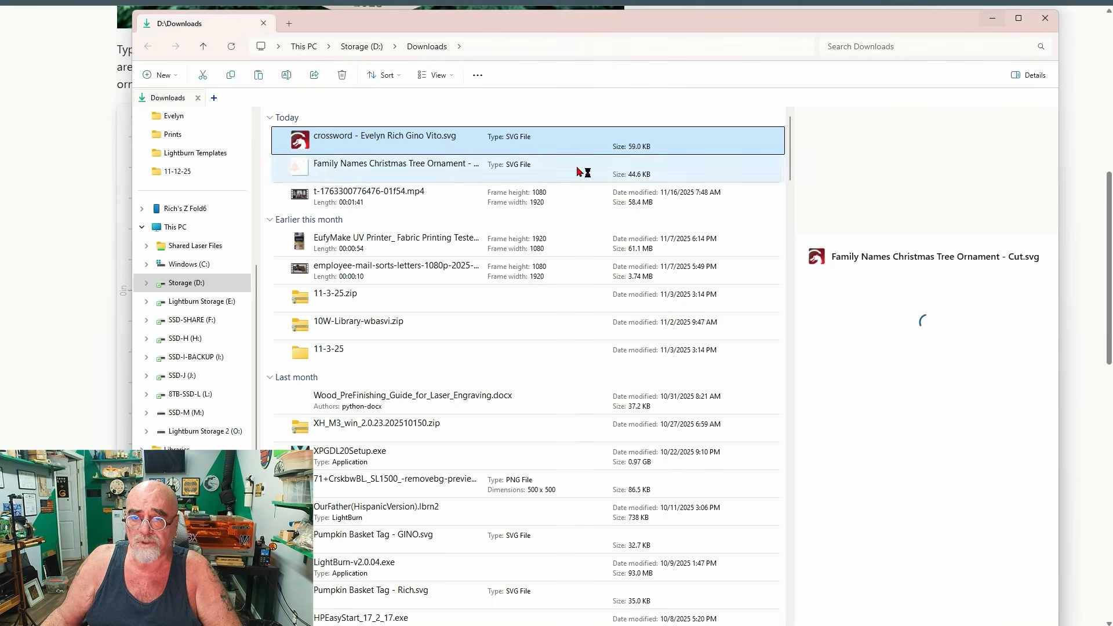
Copy the downloaded crossword ornament SVG from the Downloads folder, switch to LightBurn and paste it into the workspace.
right_click(464, 141)
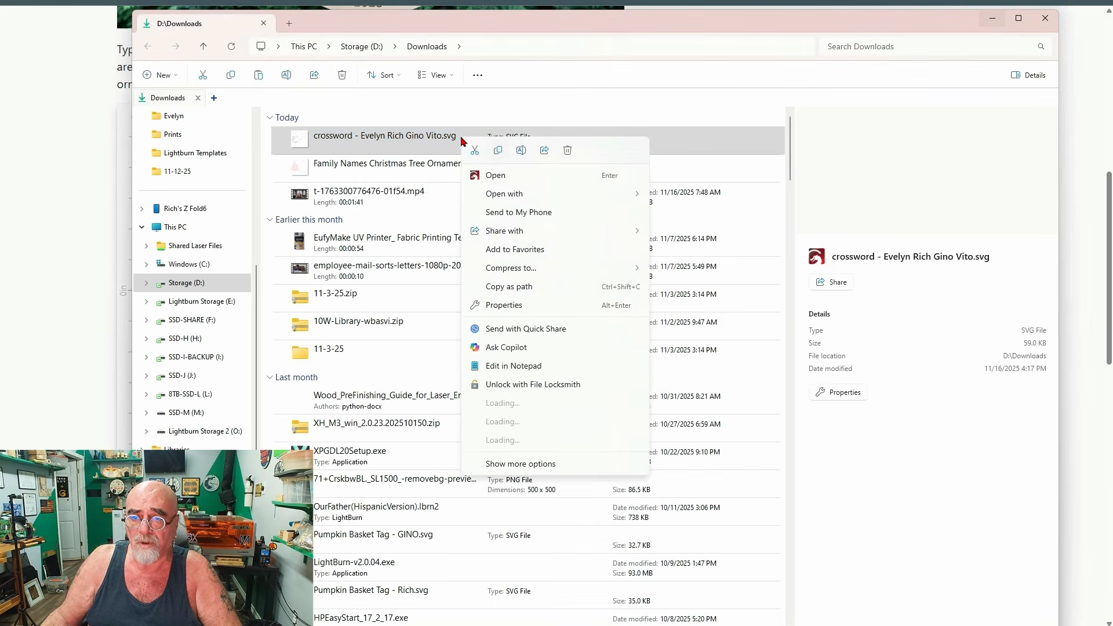
click(500, 152)
click(993, 18)
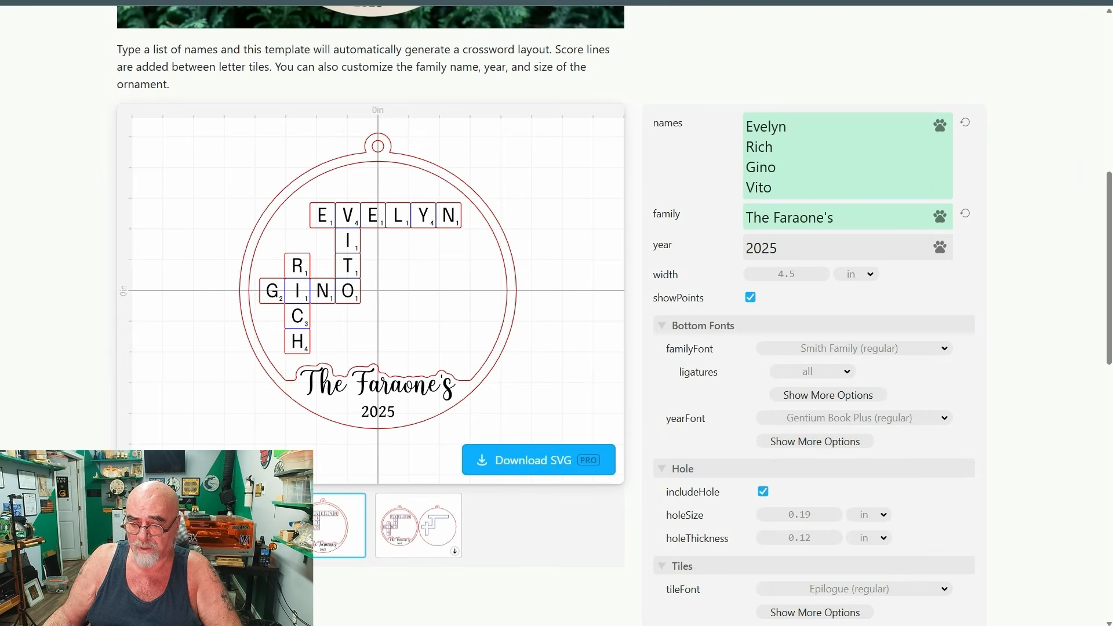
key(alt+Tab)
right_click(447, 304)
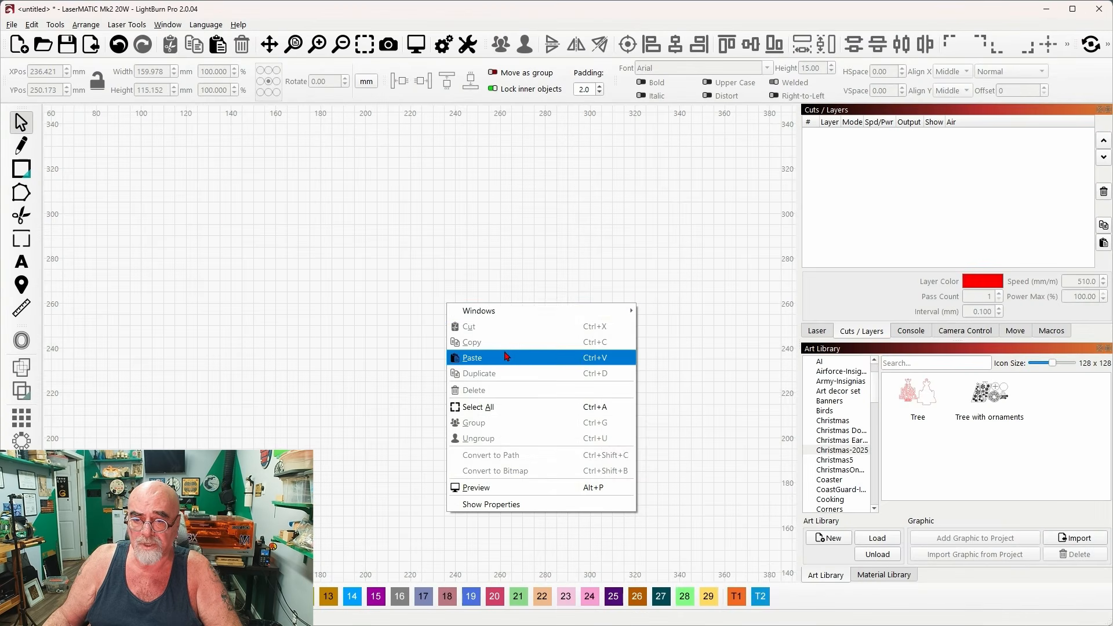
click(507, 356)
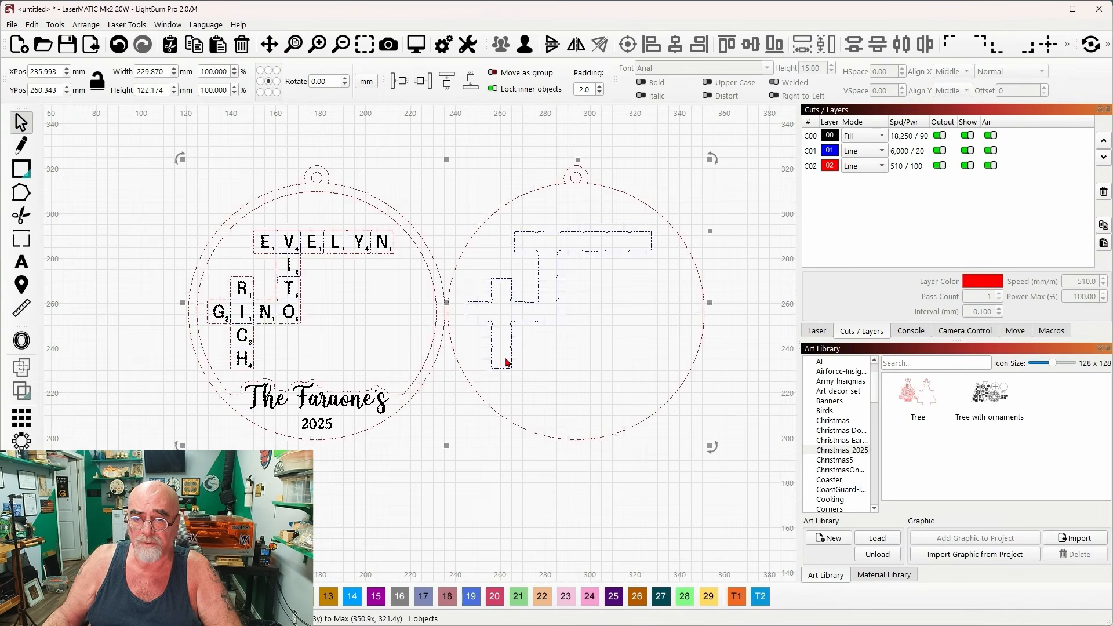
Examine the pasted crossword ornament's letter tiles, score lines and backing outline up close.
click(438, 443)
scroll(559, 311, up, 2)
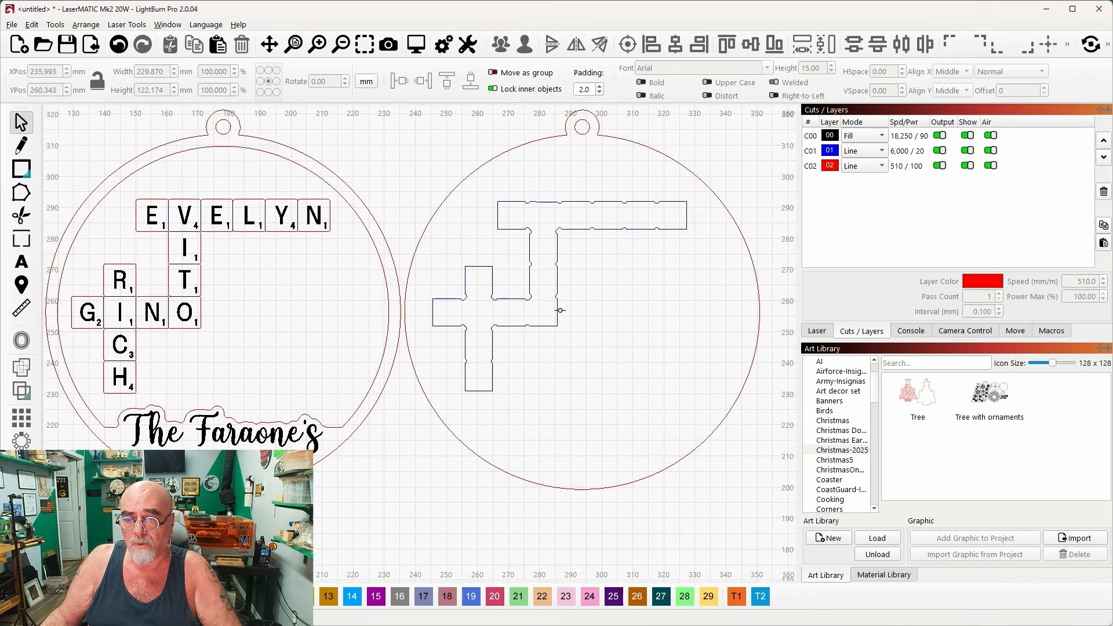
scroll(558, 310, up, 1)
scroll(565, 311, down, 3)
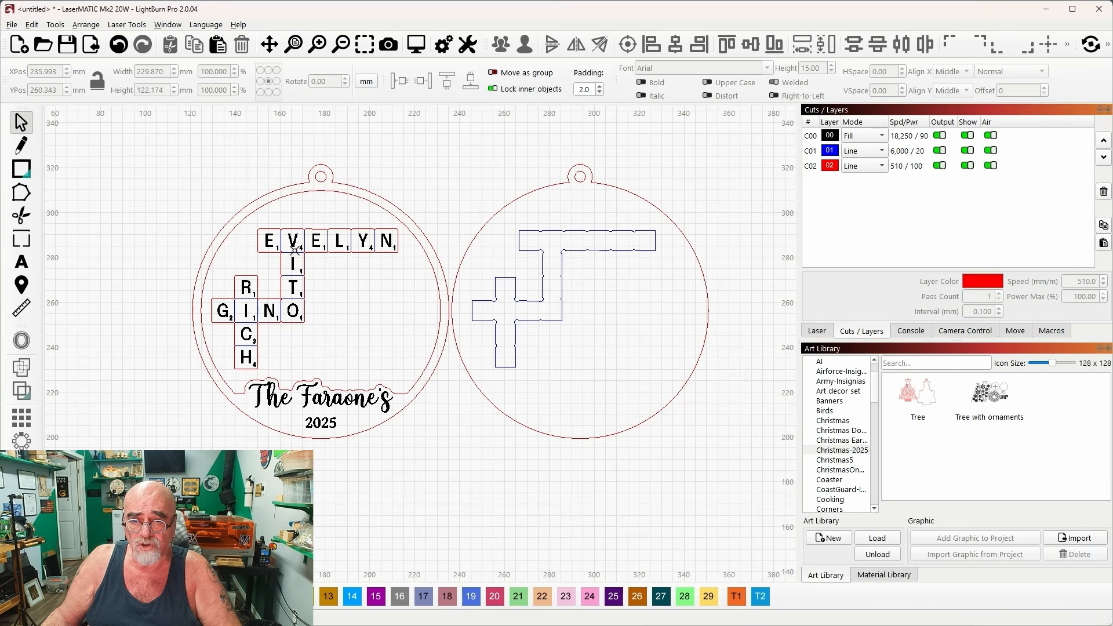
scroll(311, 250, up, 3)
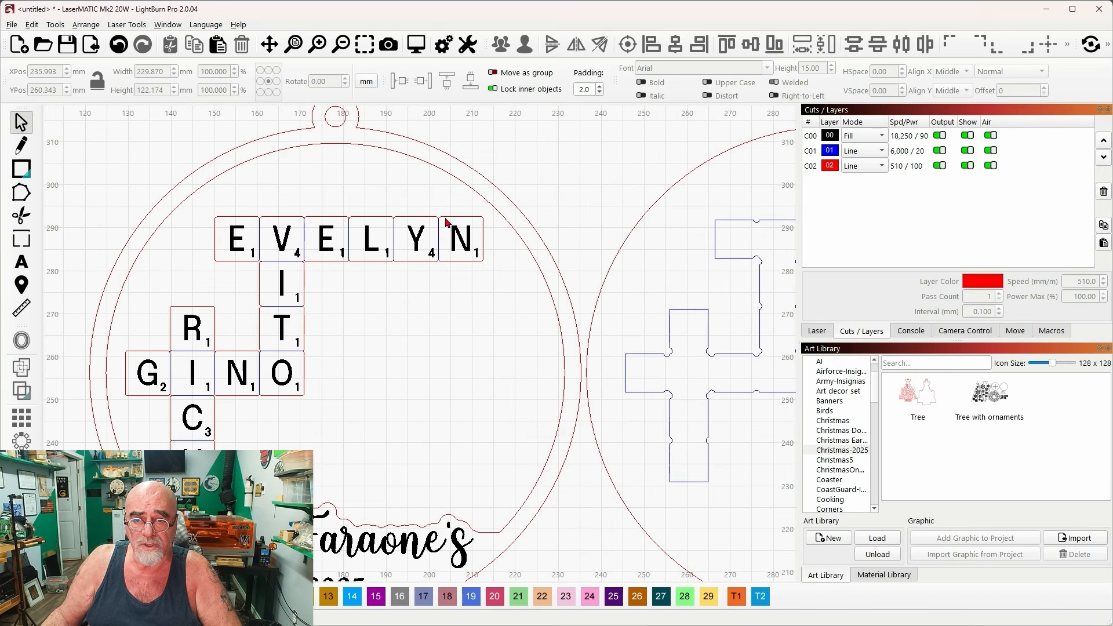
scroll(371, 237, up, 1)
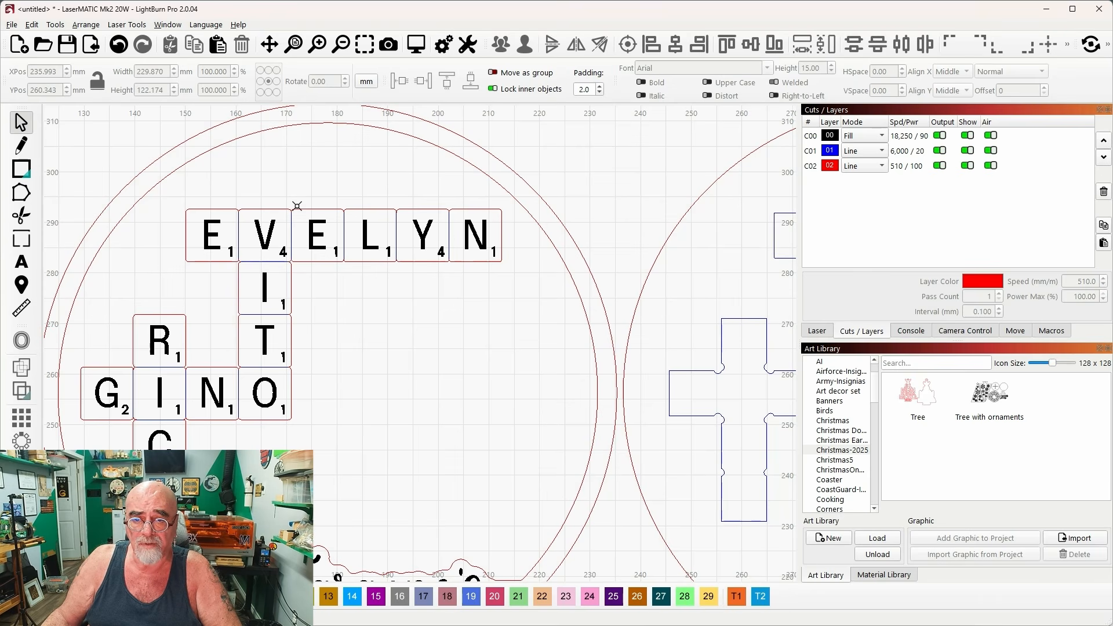
scroll(422, 256, down, 3)
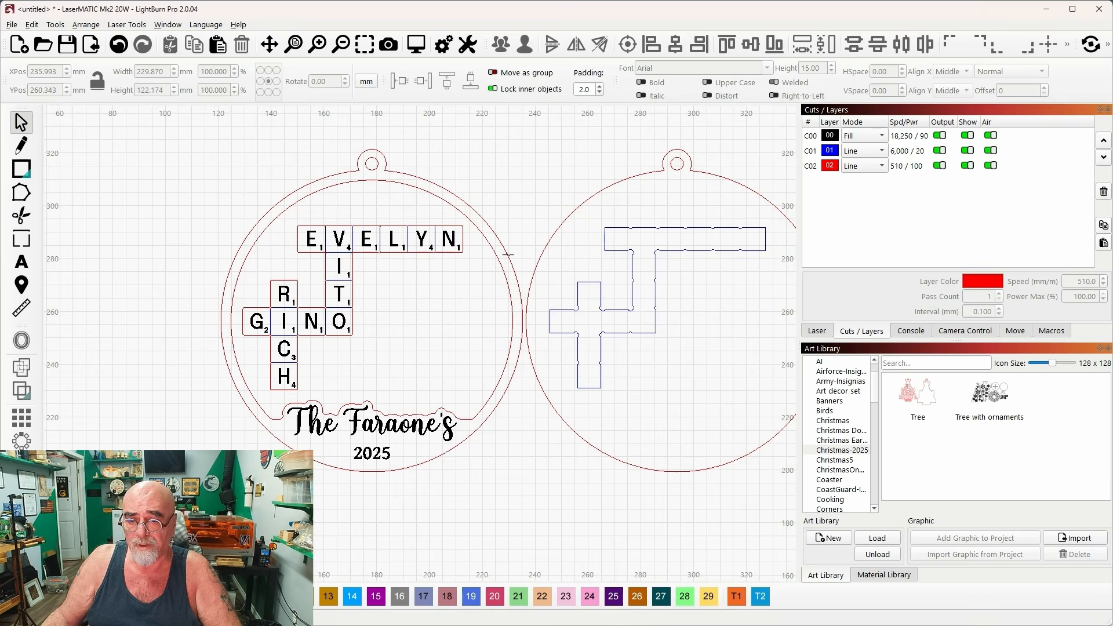
scroll(508, 254, down, 2)
Select the whole crossword ornament and add it to the Christmas-2025 art library as "Scrabble".
drag(627, 497, 305, 298)
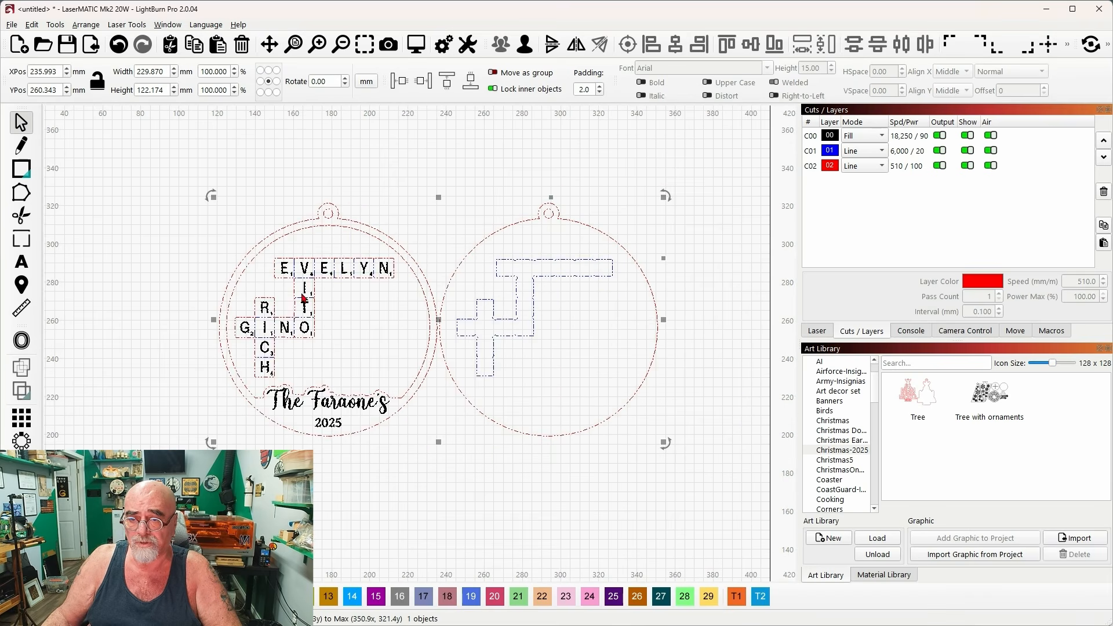
click(942, 556)
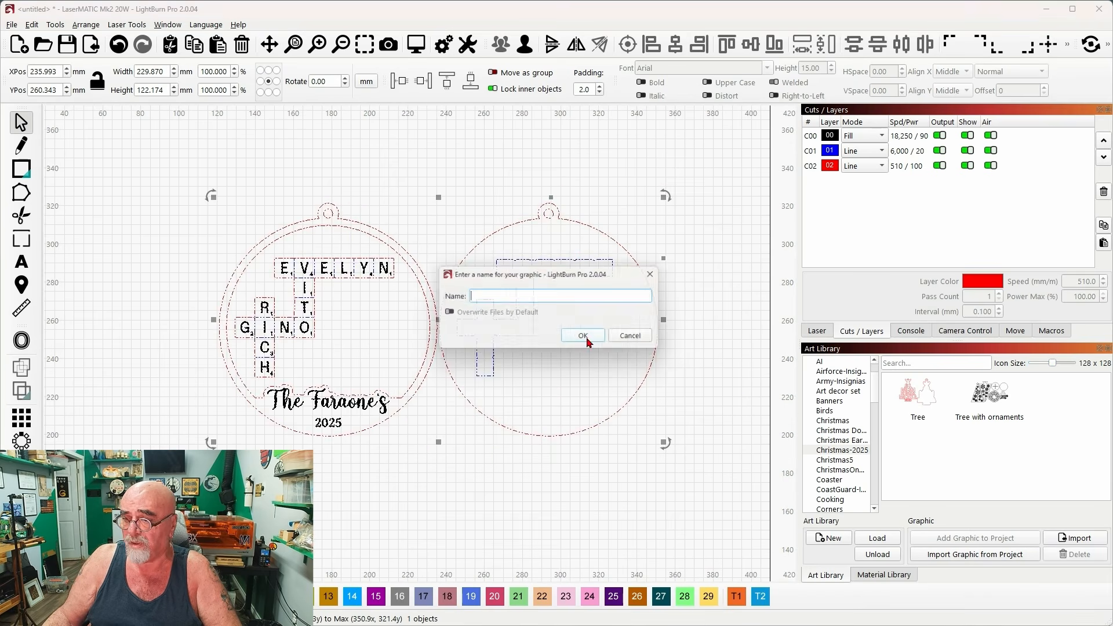
text(Sc)
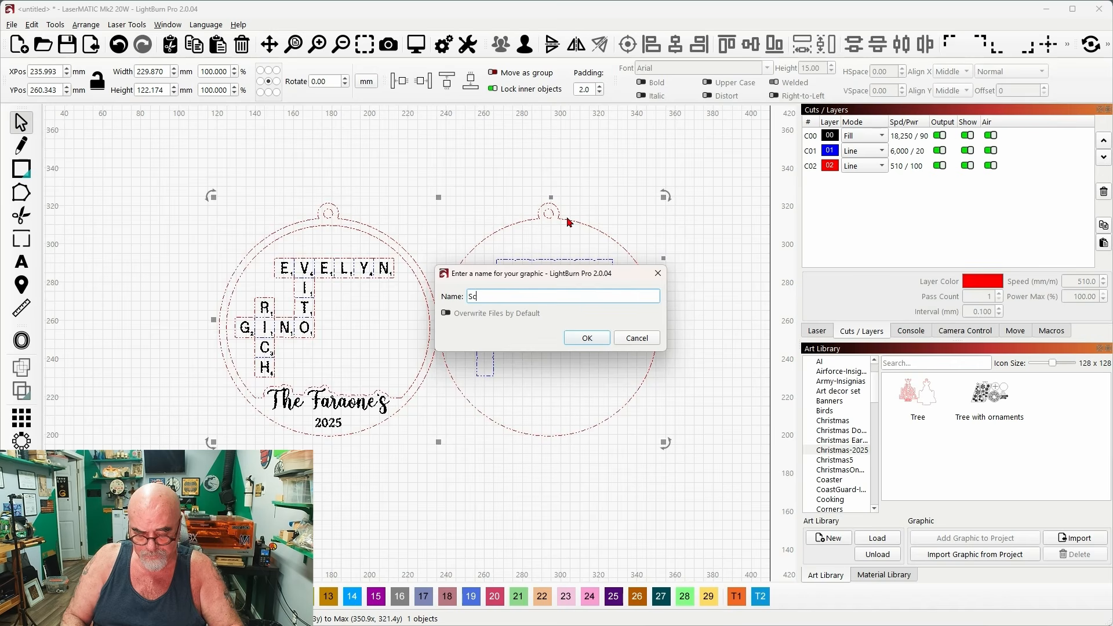
text(rabble)
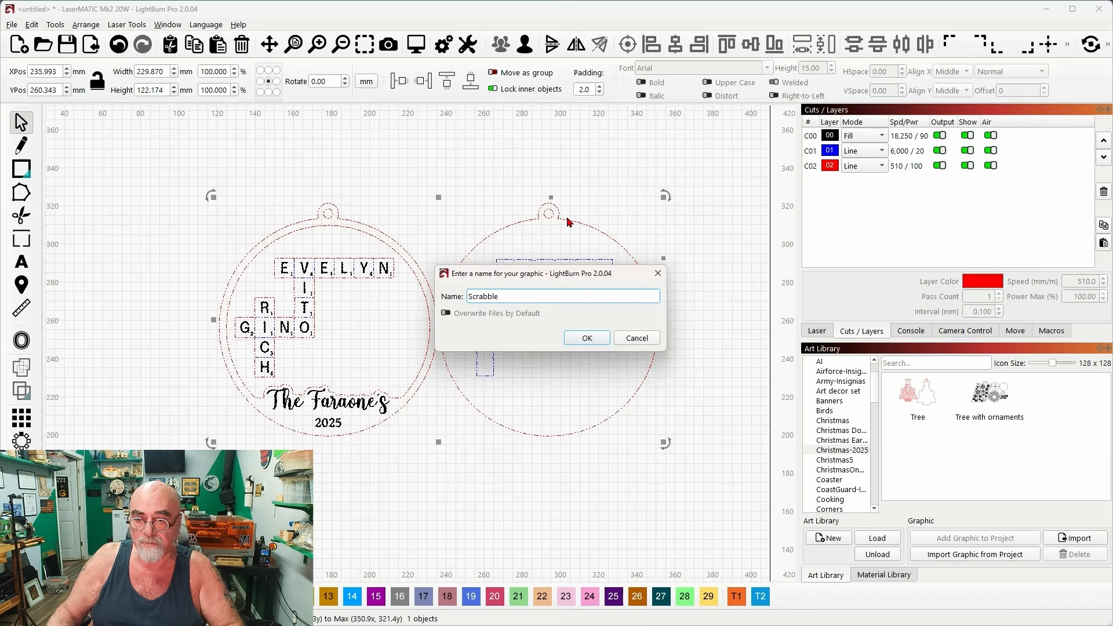
click(587, 339)
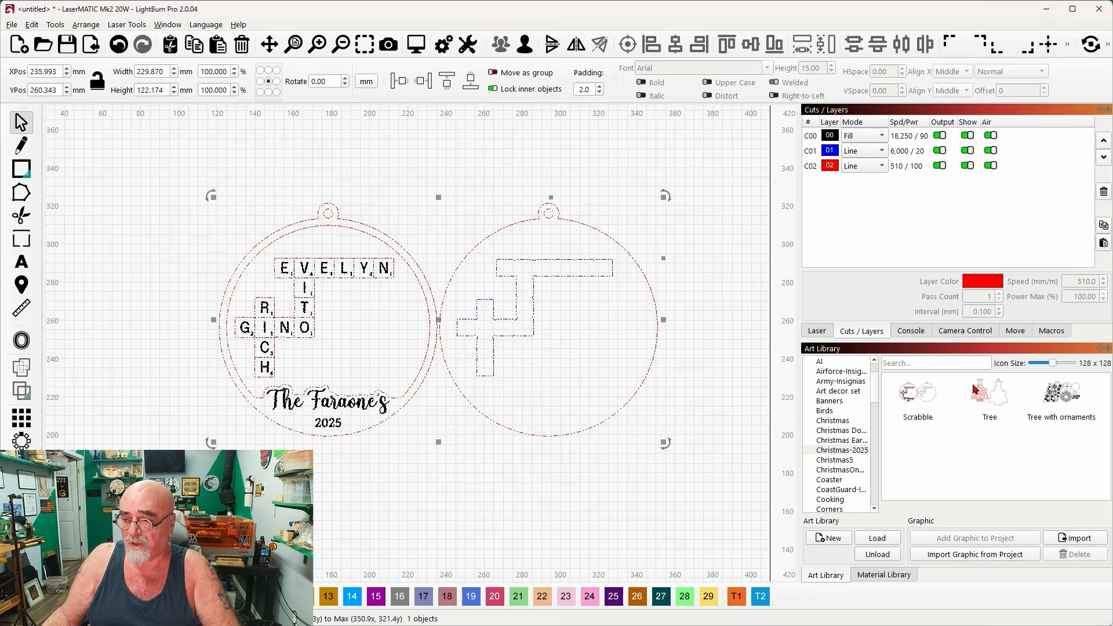
Switch back to Cuttle and open the Santa Hat Money Holder template from the home page.
click(1047, 12)
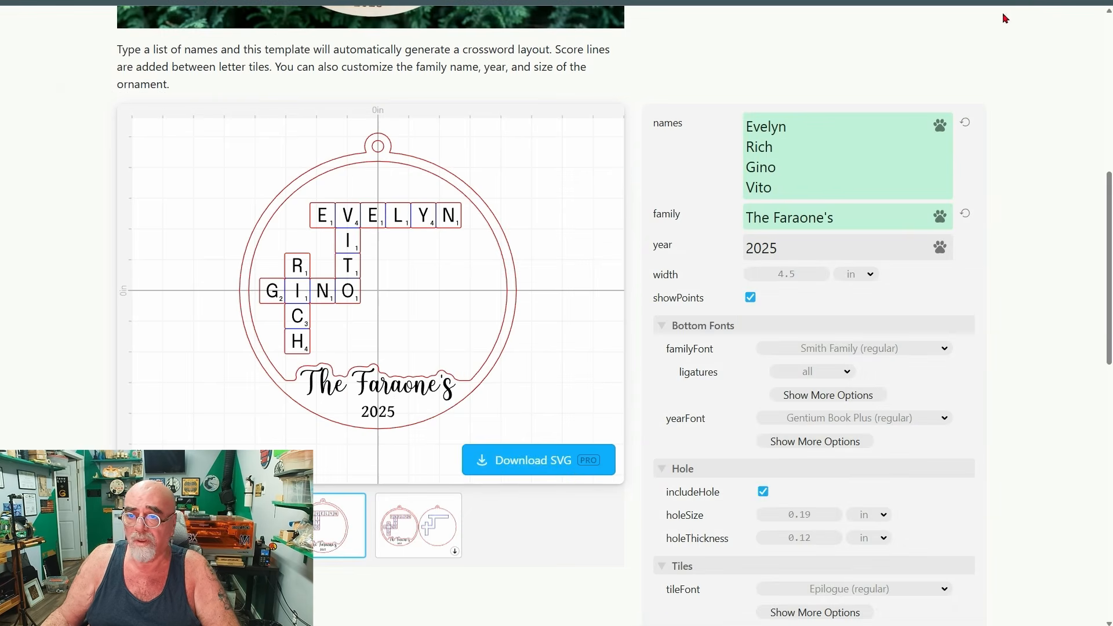
scroll(552, 174, up, 4)
scroll(554, 174, up, 5)
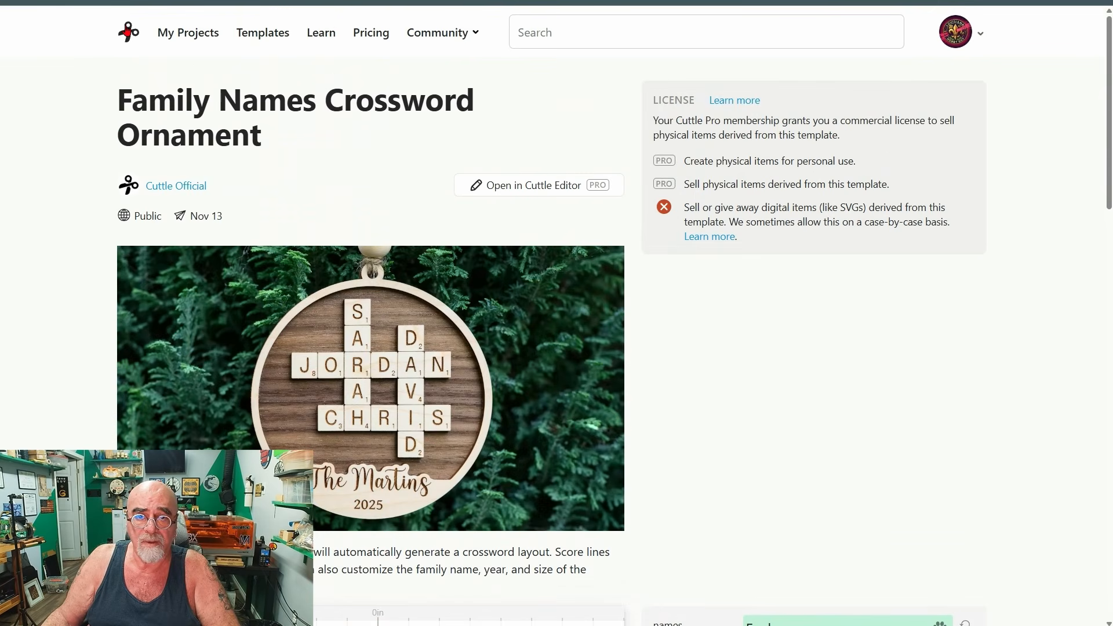
click(127, 31)
scroll(531, 271, down, 2)
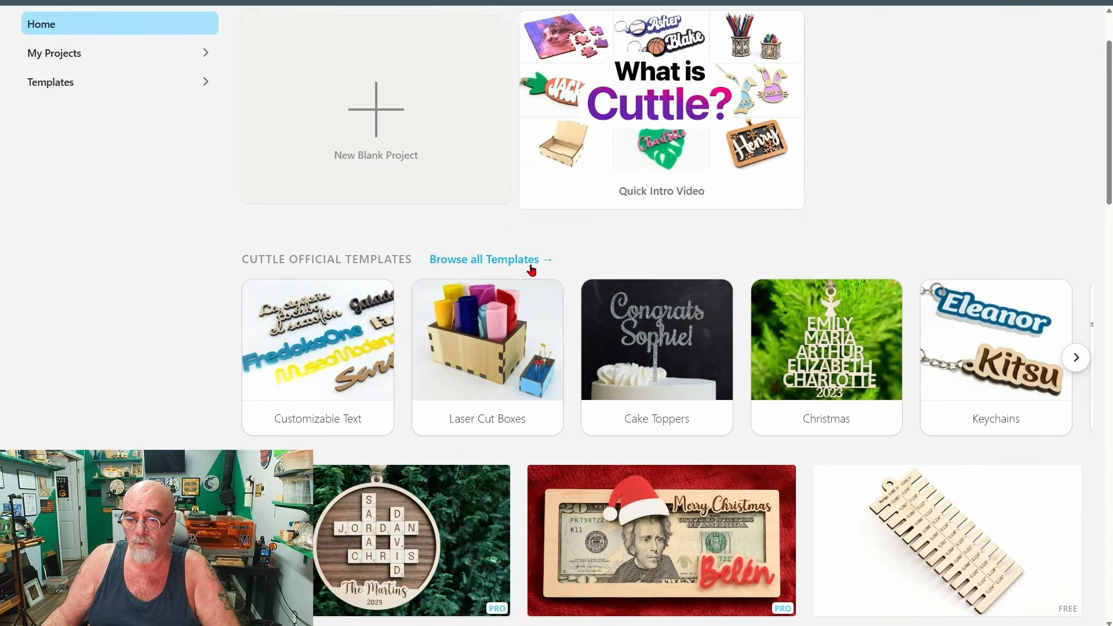
scroll(532, 270, down, 2)
scroll(567, 256, down, 1)
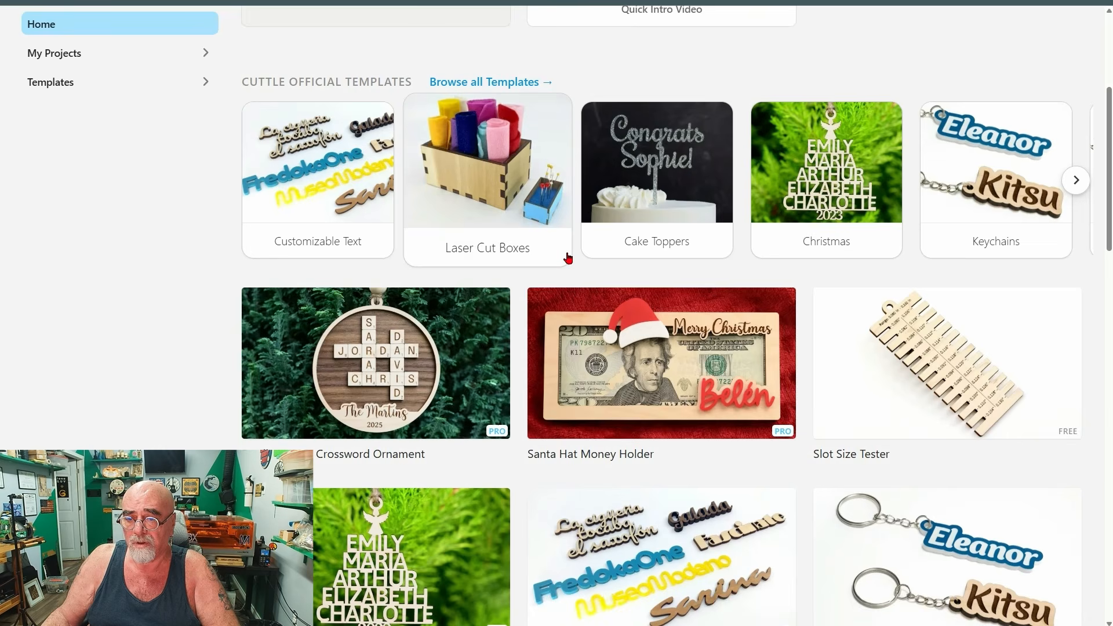
click(644, 360)
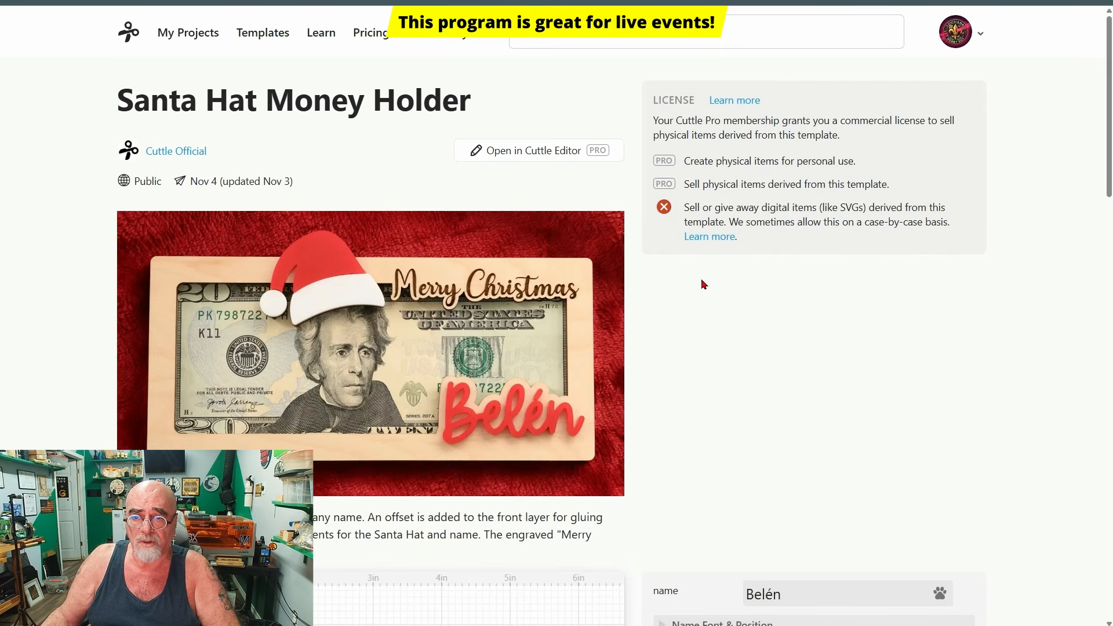
Review the Santa Hat Money Holder's preview and expand its Name Font & Position and Top Text settings.
scroll(653, 284, down, 2)
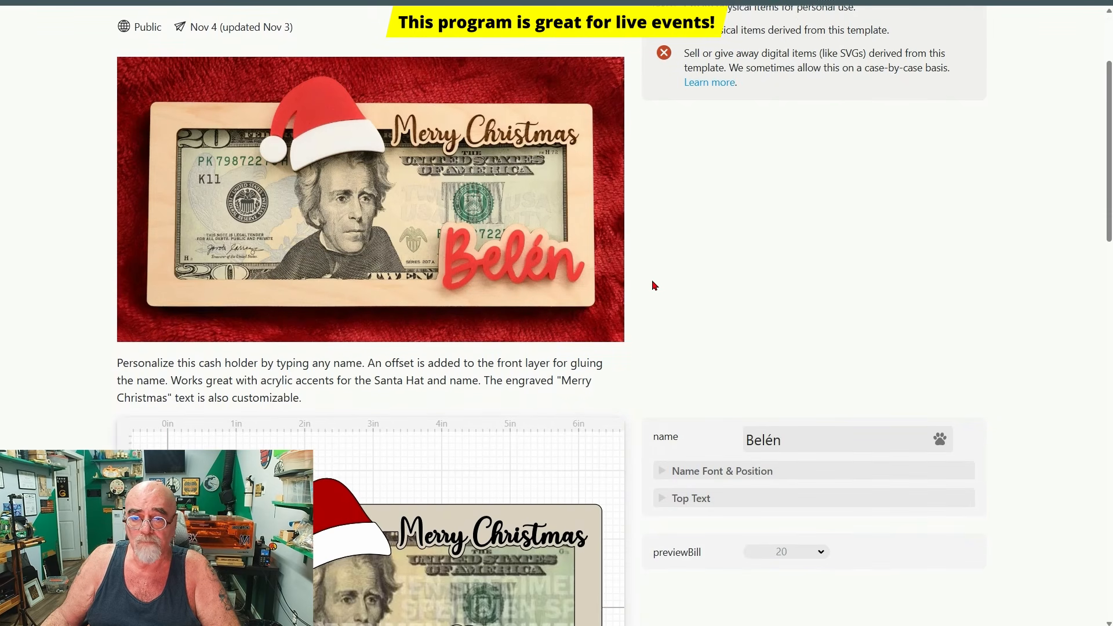
scroll(654, 246, down, 1)
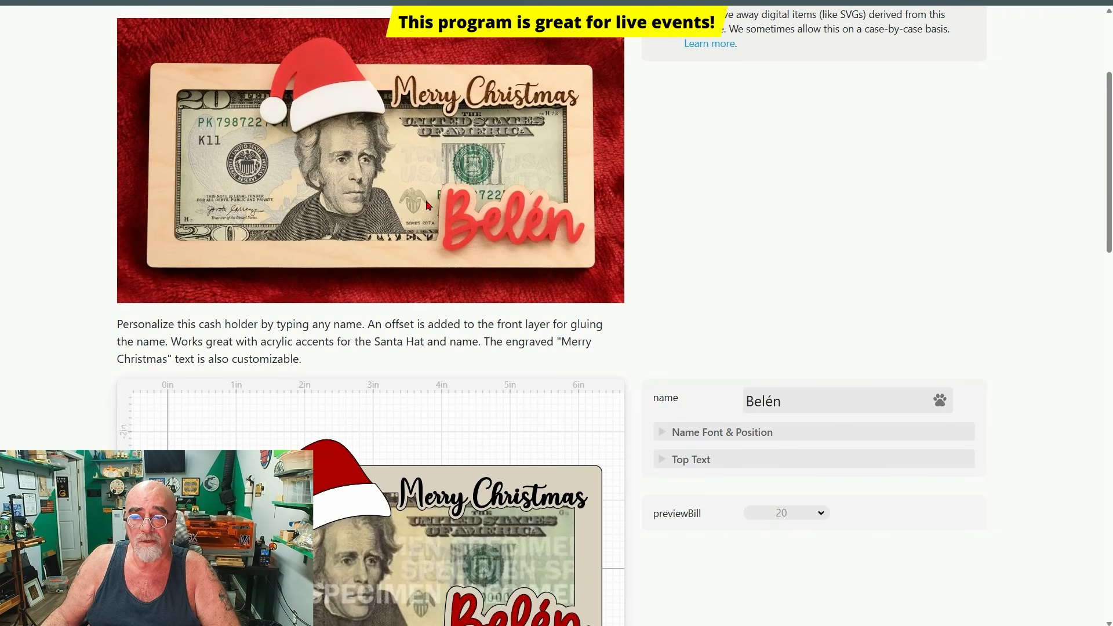
scroll(643, 280, down, 3)
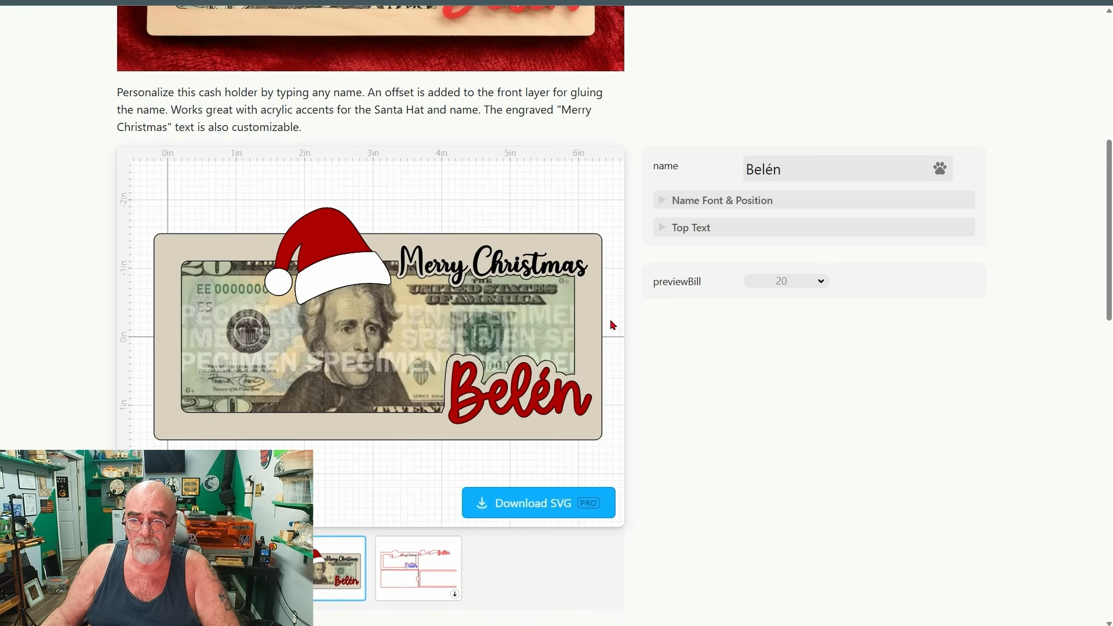
scroll(618, 267, up, 1)
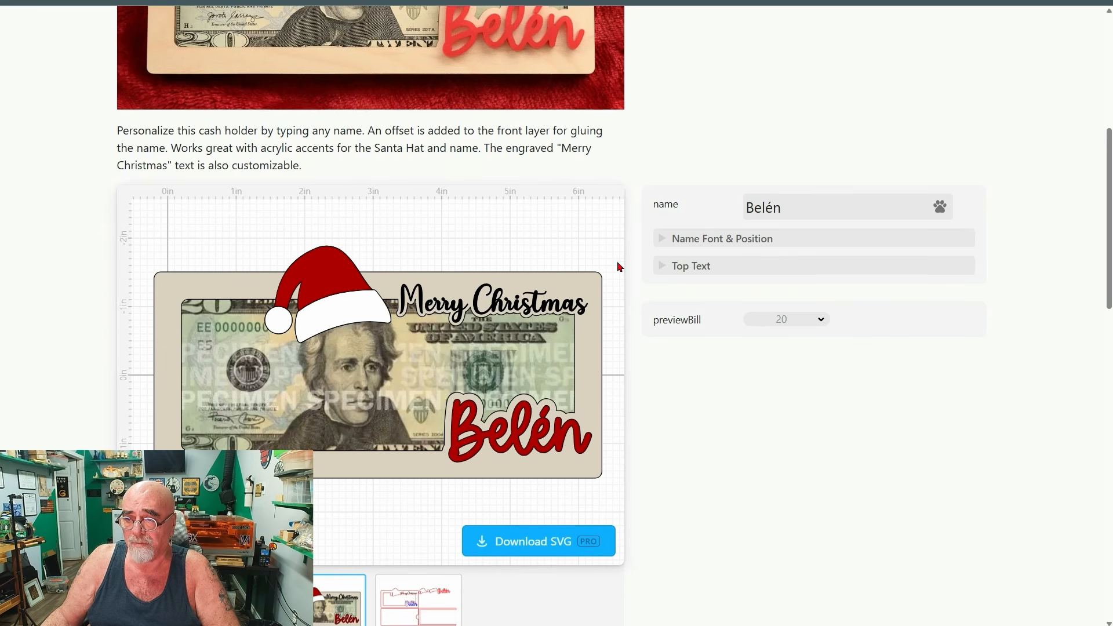
click(662, 241)
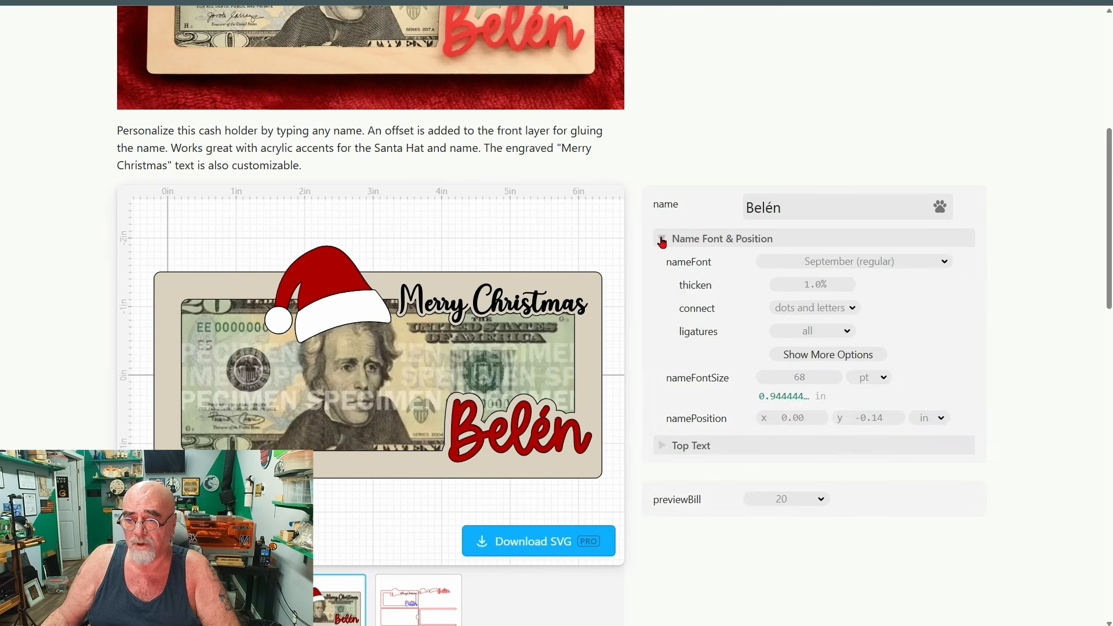
scroll(649, 278, down, 1)
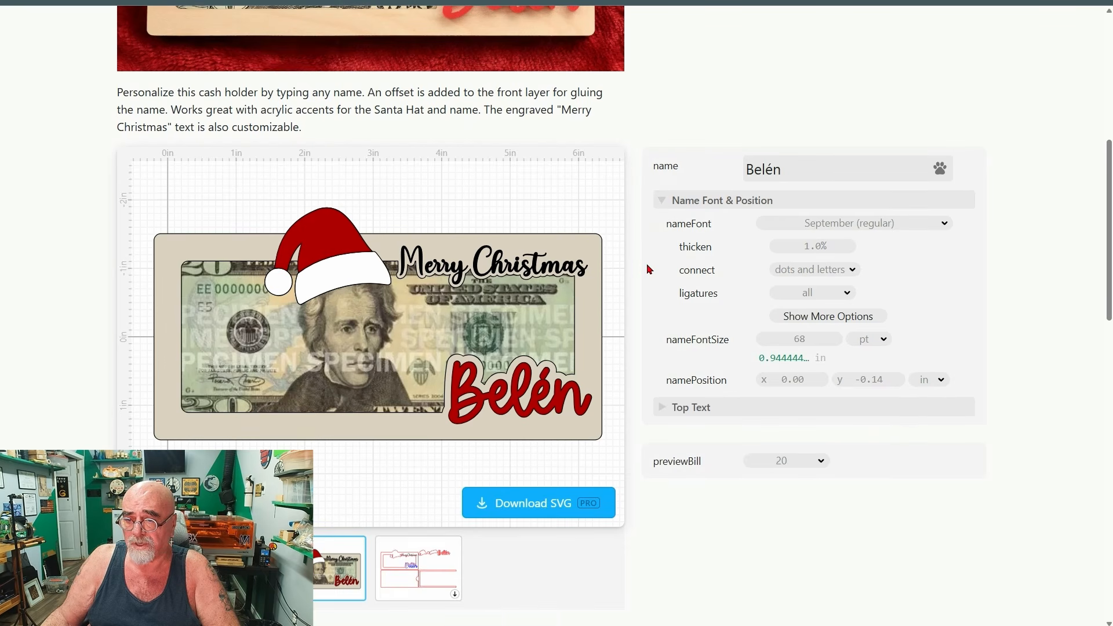
click(666, 413)
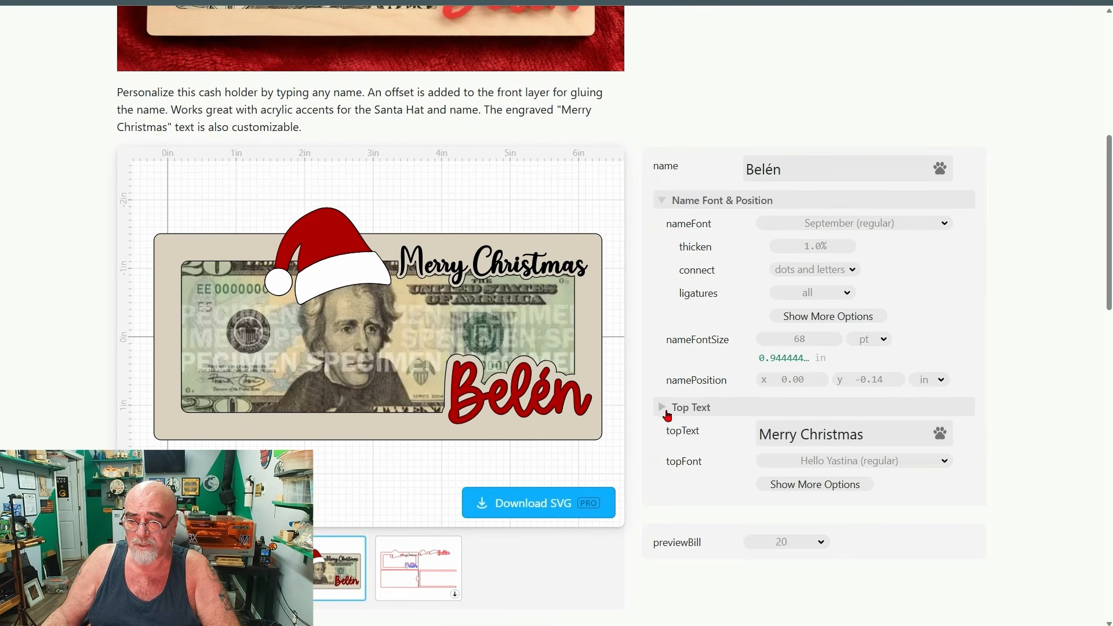
scroll(666, 412, down, 2)
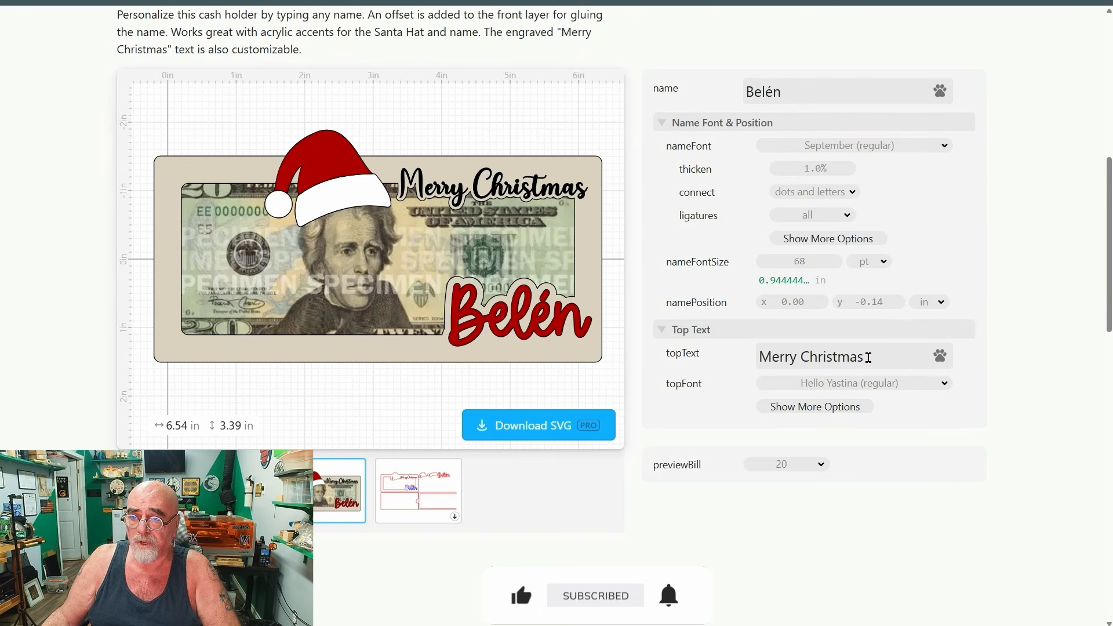
Replace the sample name on the money holder with the recipient's first name.
scroll(868, 358, up, 1)
double_click(771, 133)
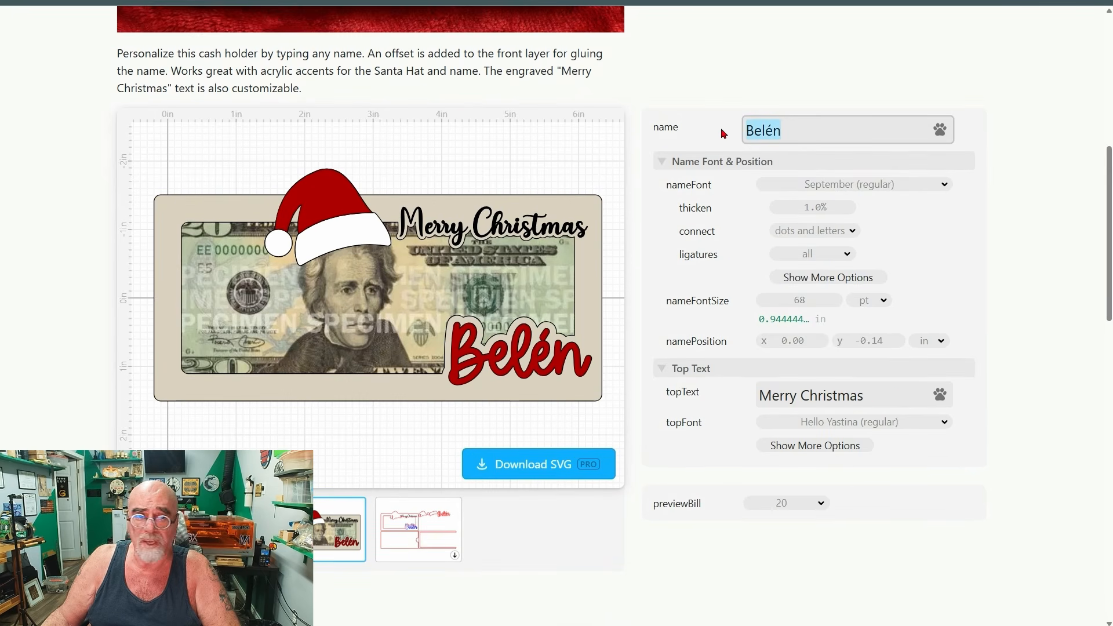
text(Micah)
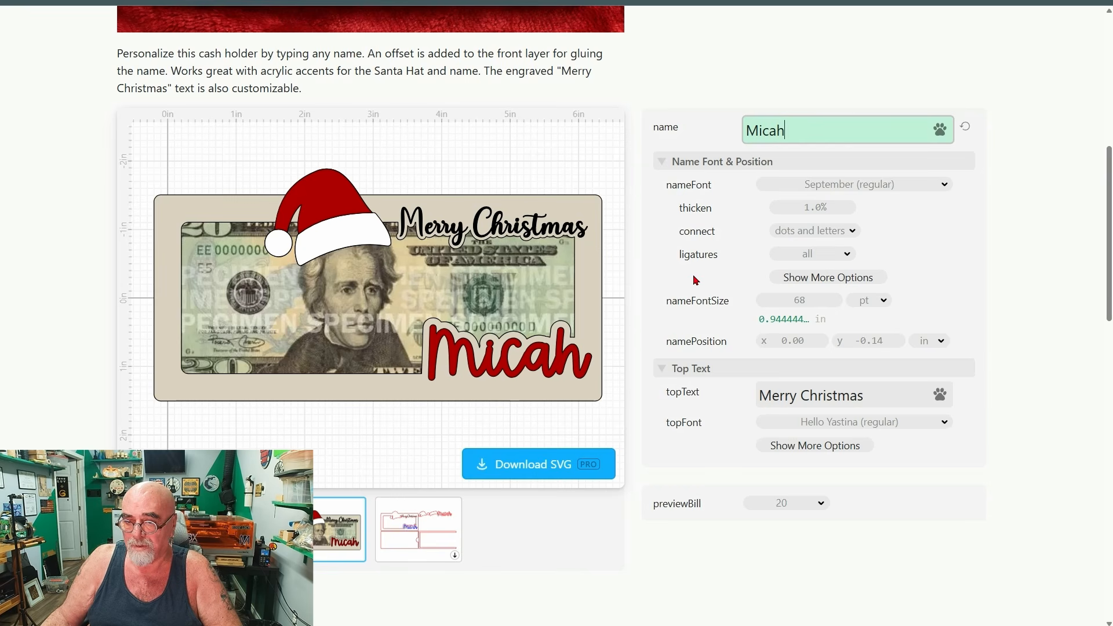
Download the money holder as a Standard SVG under the suggested file name and copy the file from the Downloads folder.
click(542, 465)
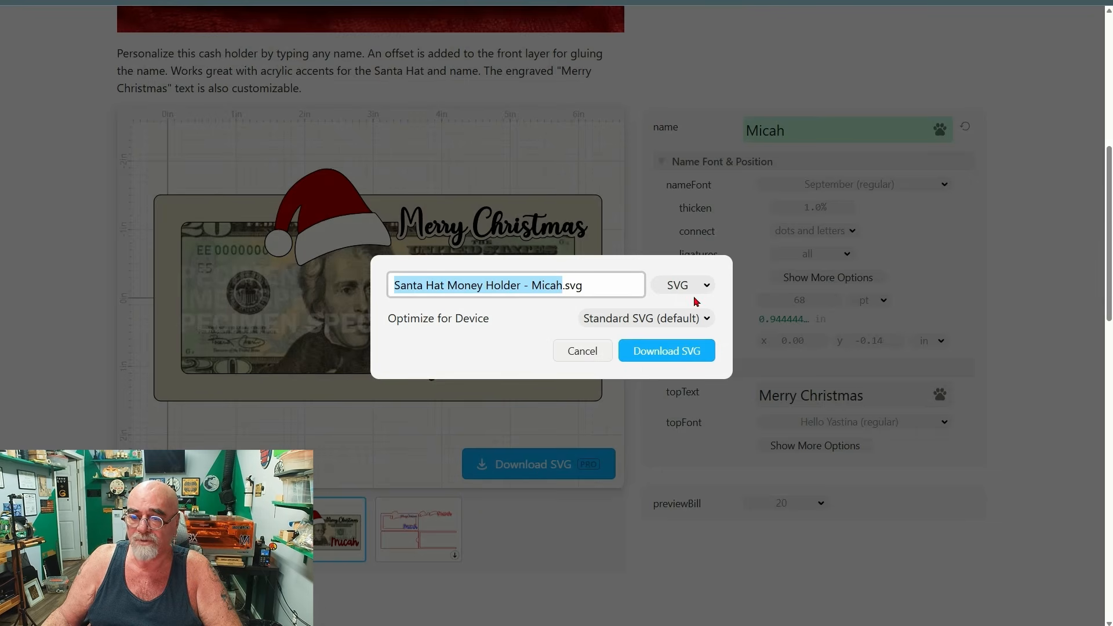
click(664, 354)
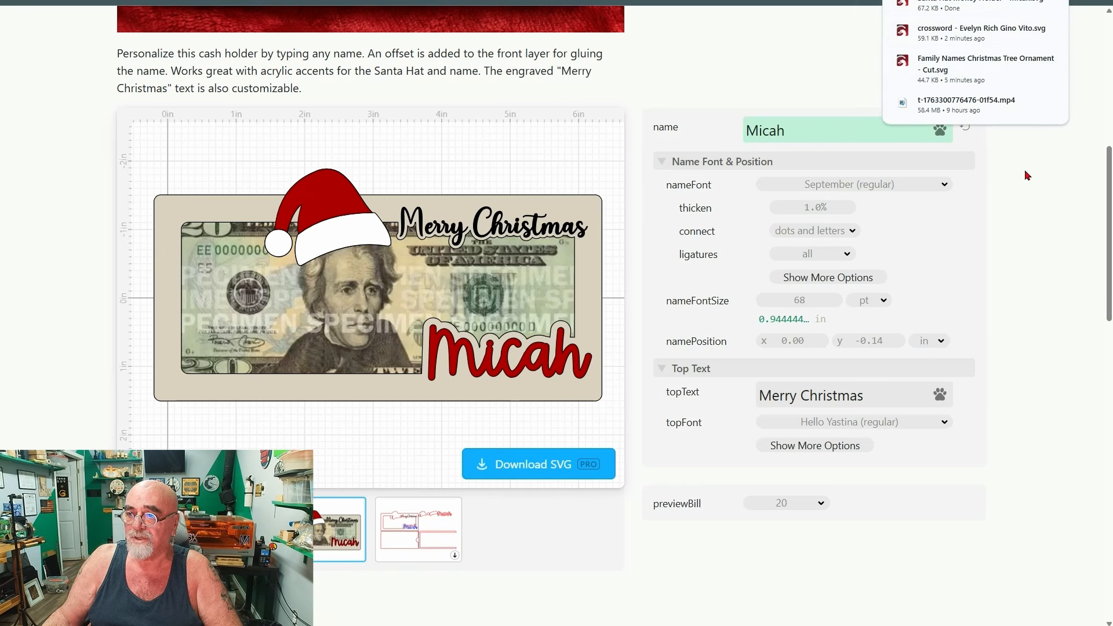
click(1028, 3)
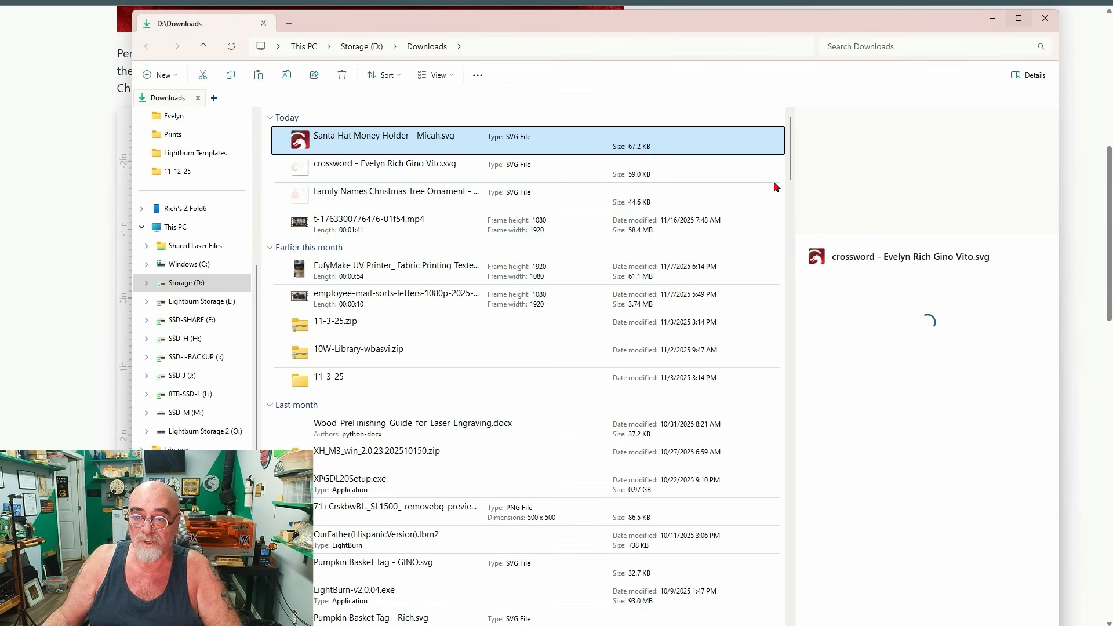
right_click(429, 146)
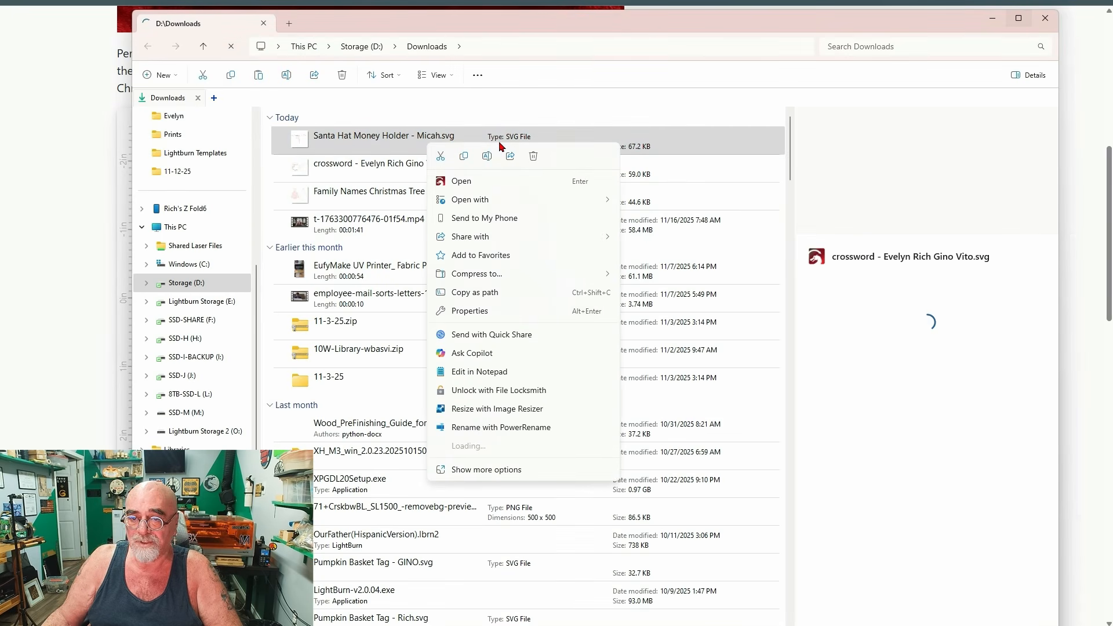
click(469, 160)
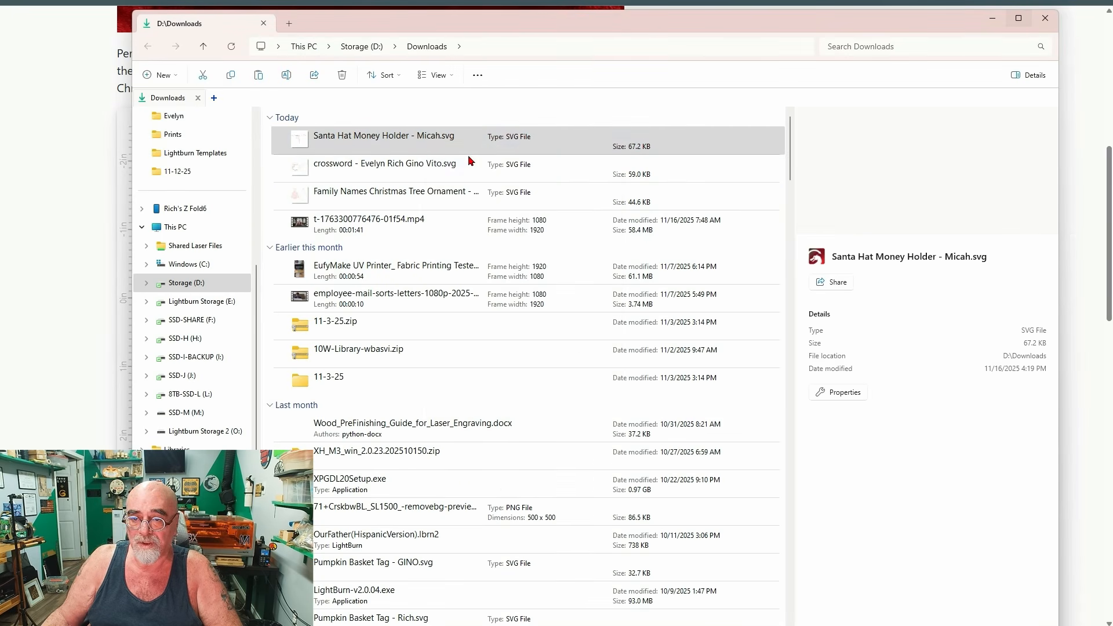
click(993, 22)
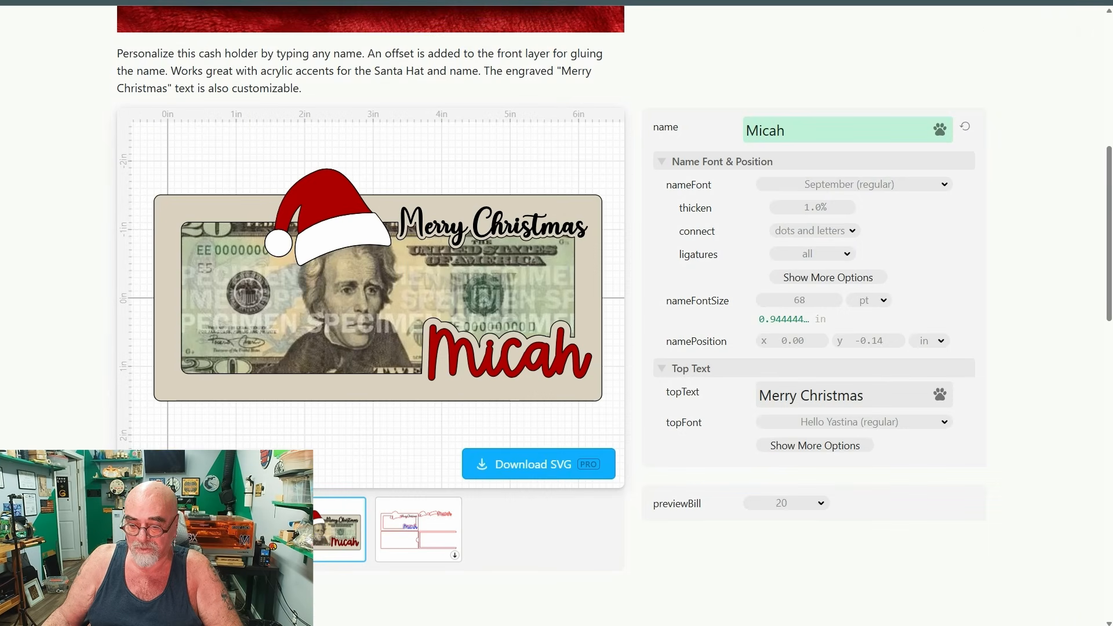
Switch to LightBurn and replace the crossword ornament on the canvas with the copied money holder SVG.
key(alt+Tab)
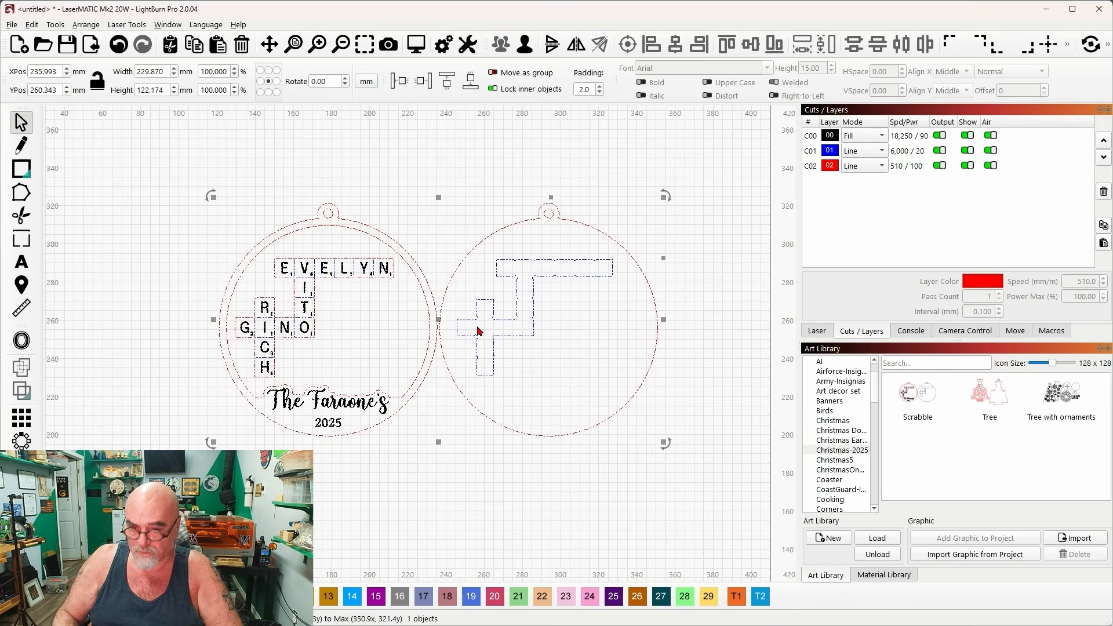
key(Delete)
right_click(485, 271)
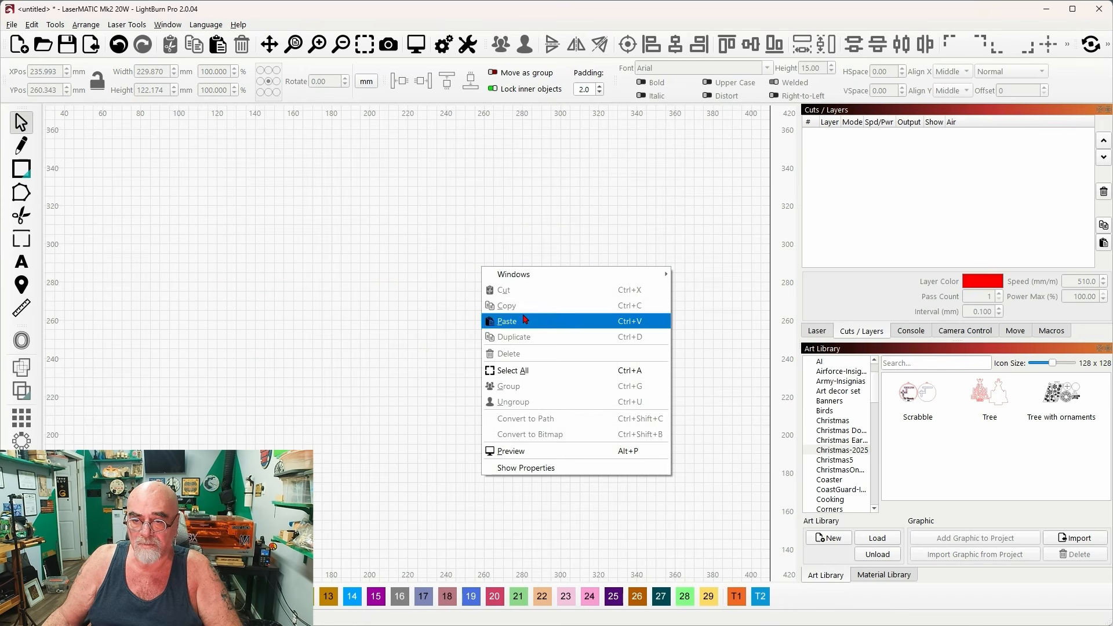
click(525, 319)
drag(560, 224, 478, 293)
click(718, 273)
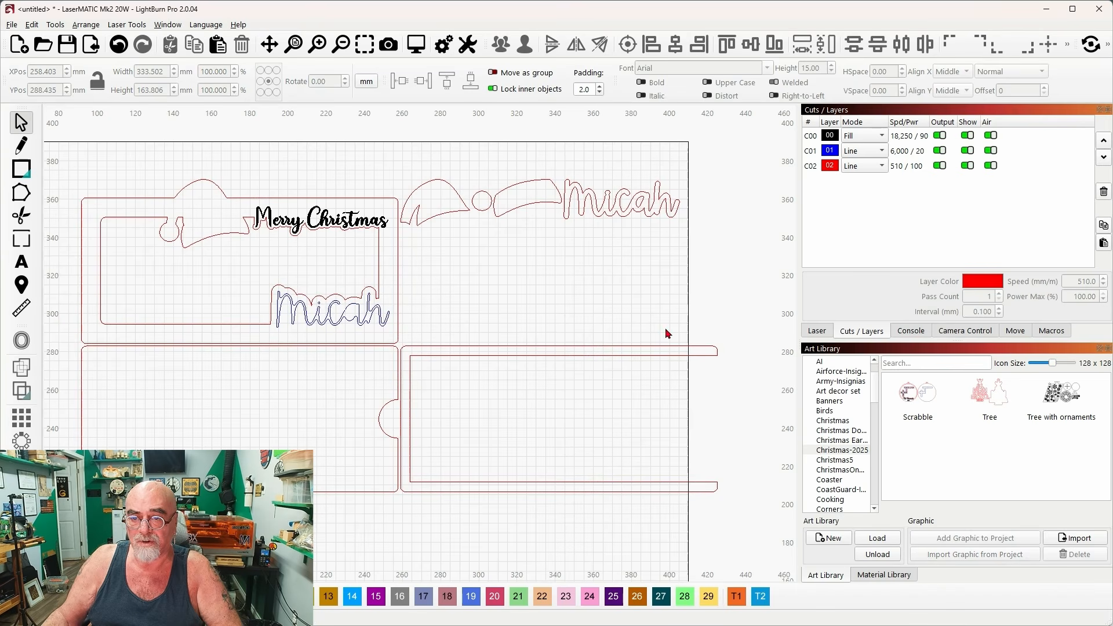
drag(517, 323, 528, 284)
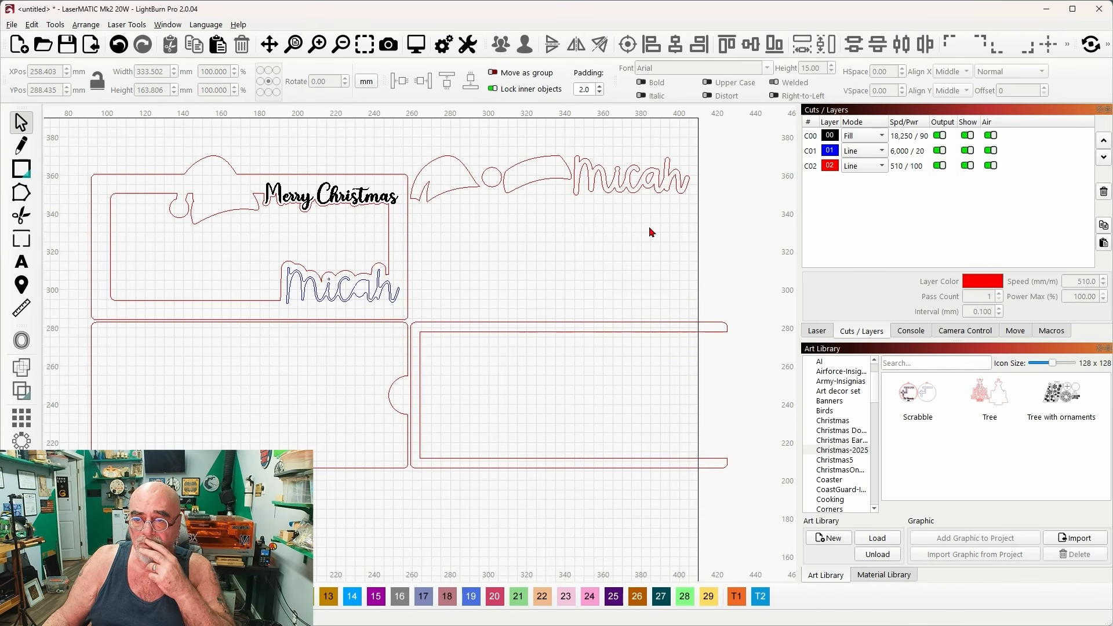
Ungroup the money holder and its nested upper group so the loose hat and name pieces are separate.
click(559, 217)
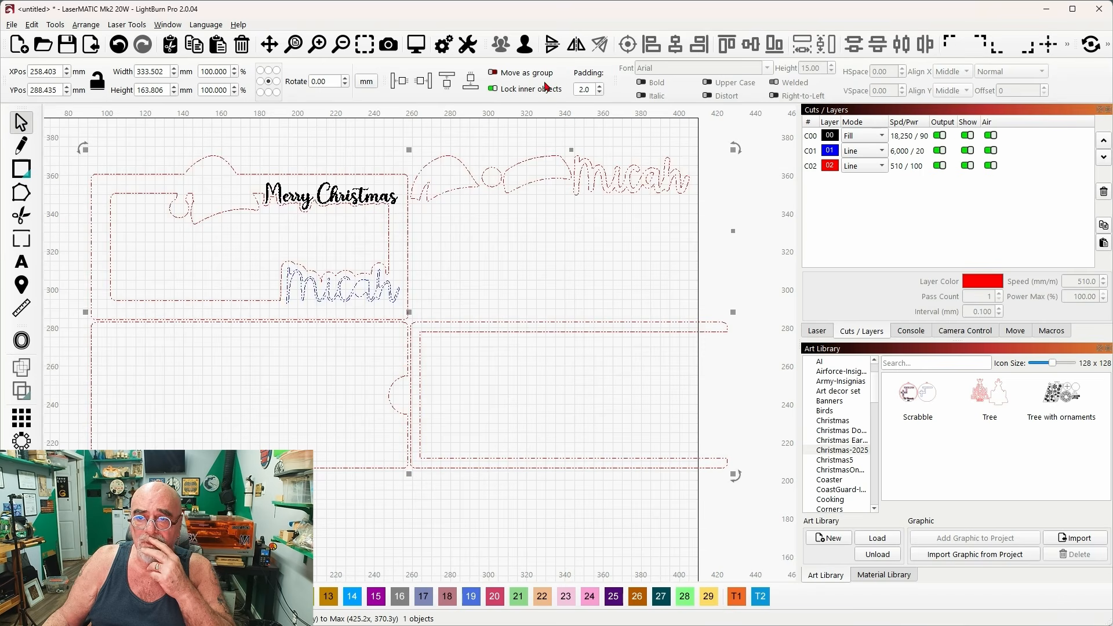
click(525, 45)
click(597, 243)
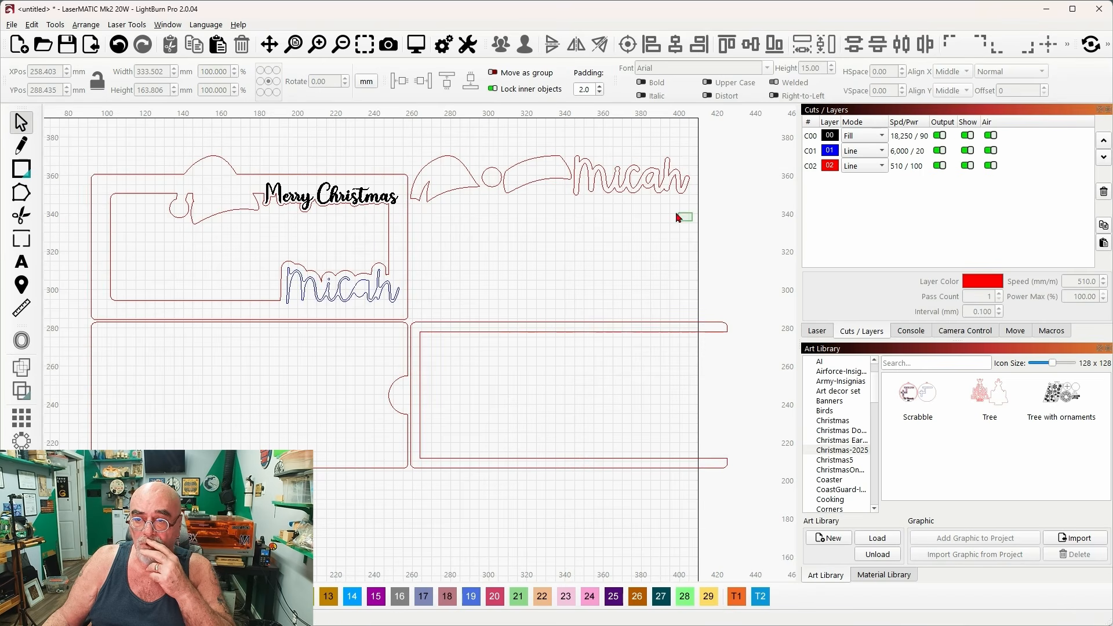
drag(679, 218, 433, 142)
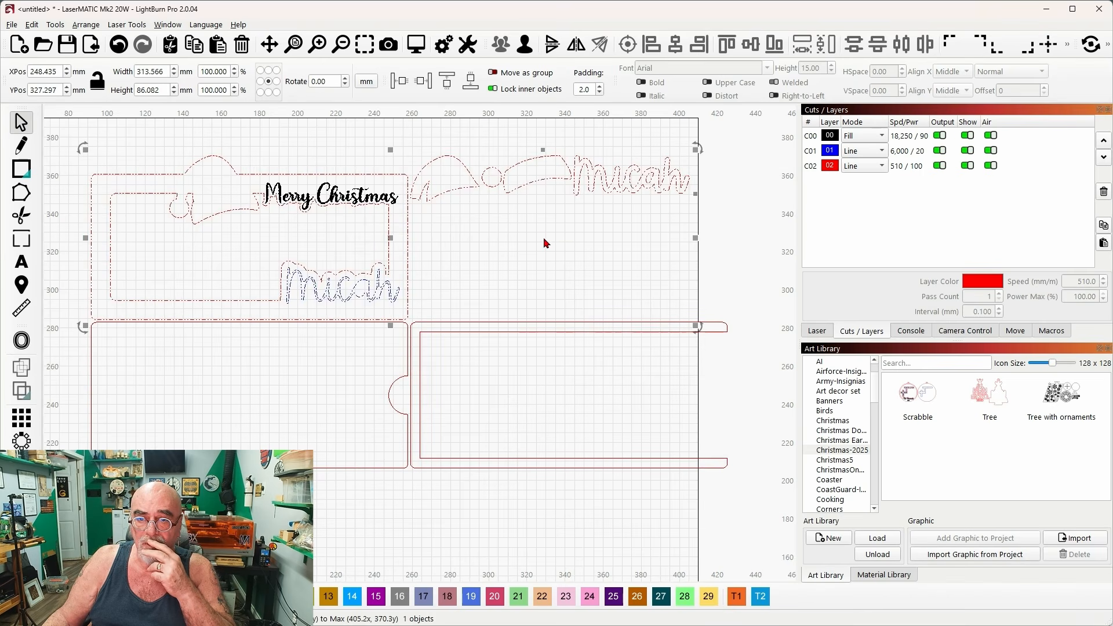
click(525, 44)
click(596, 231)
Group the loose Santa hat pieces with the cut-out name and move them inside the U-shaped frame.
drag(693, 224, 440, 142)
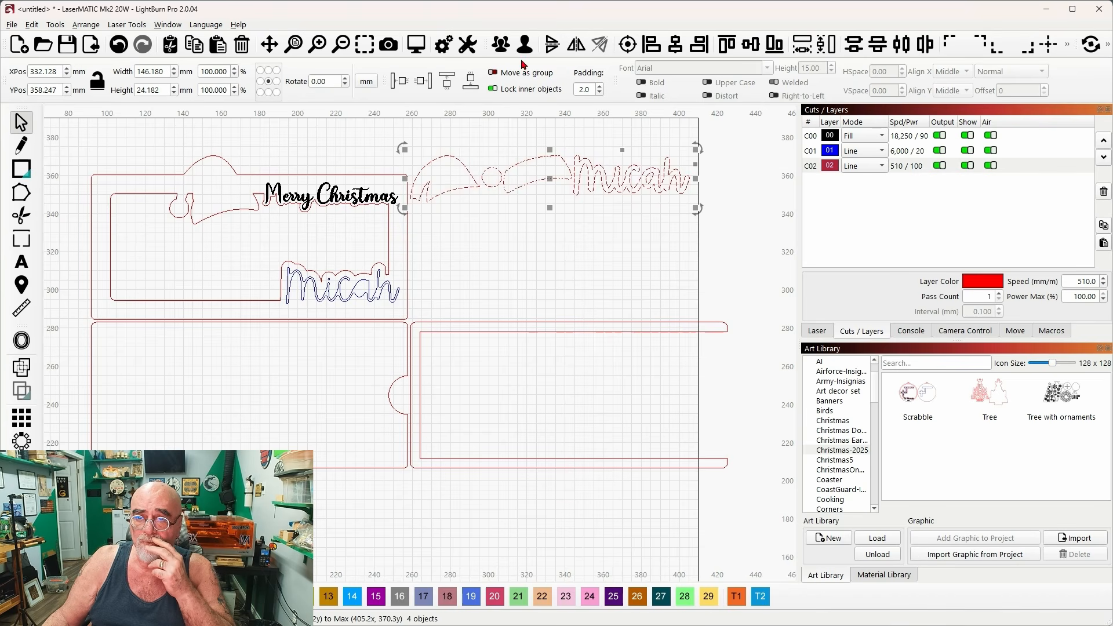
click(501, 44)
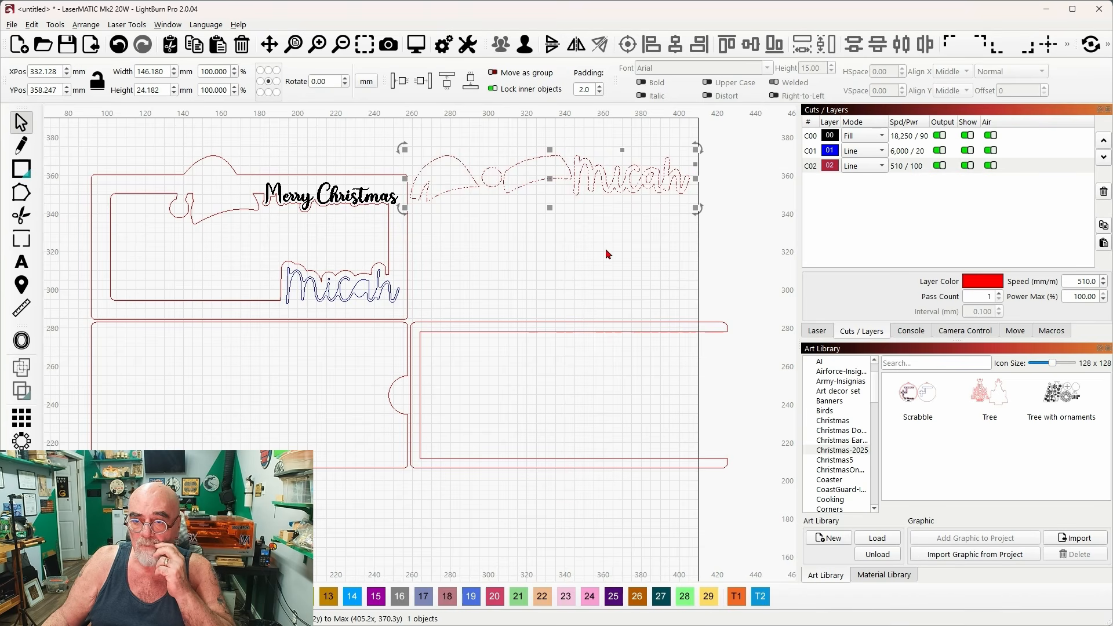
drag(552, 177, 570, 390)
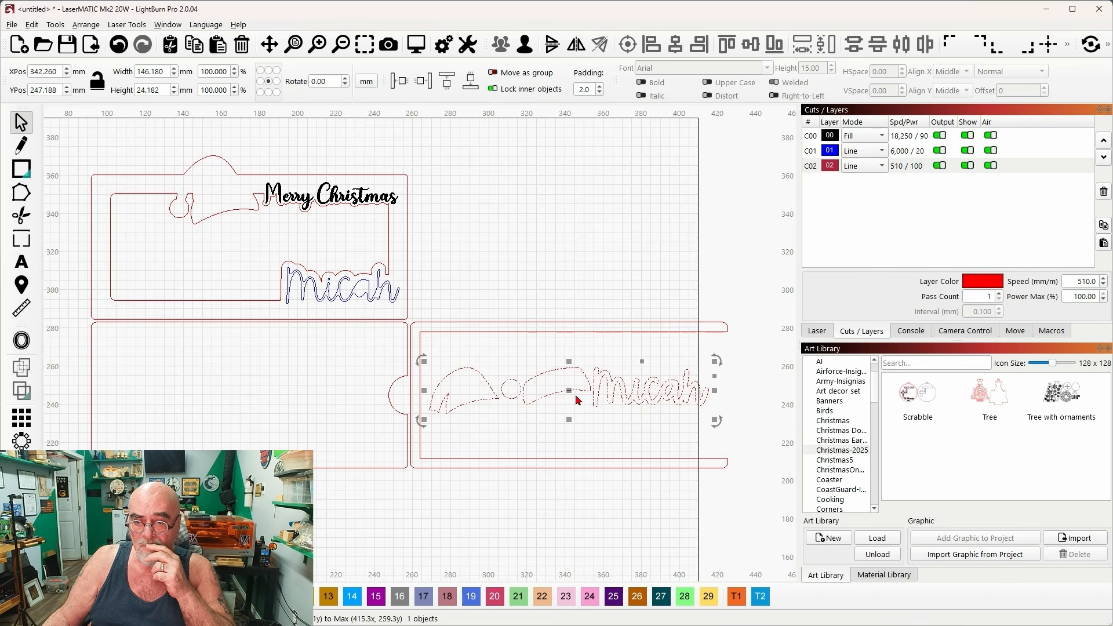
click(534, 235)
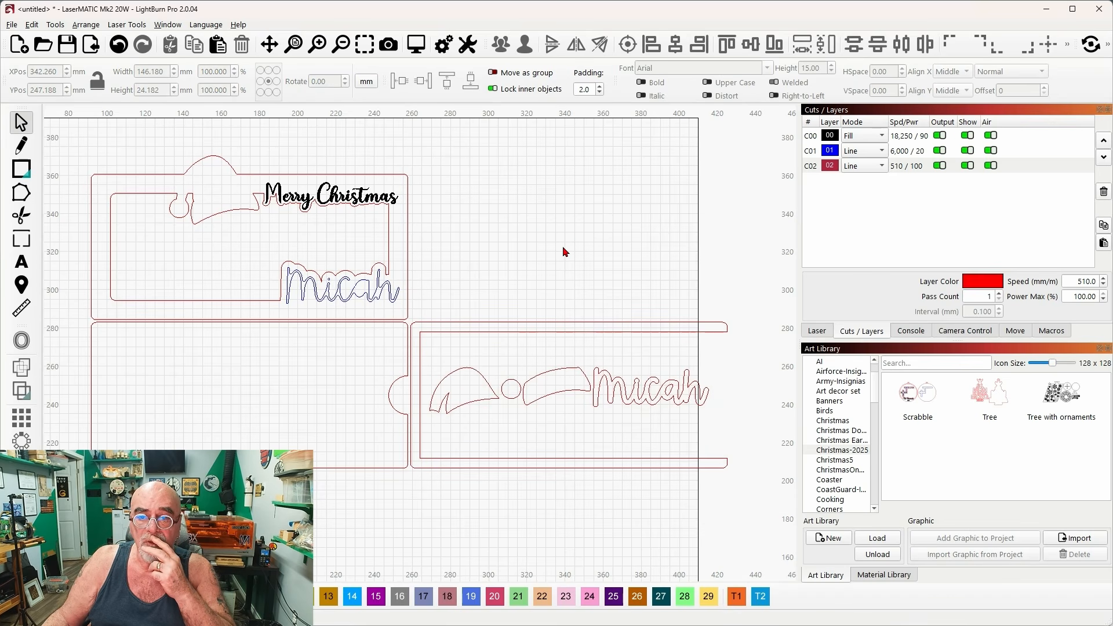
Group all money holder parts and import them into the Christmas-2025 art library, named with the recipient's first name plus "-Money".
scroll(563, 252, down, 1)
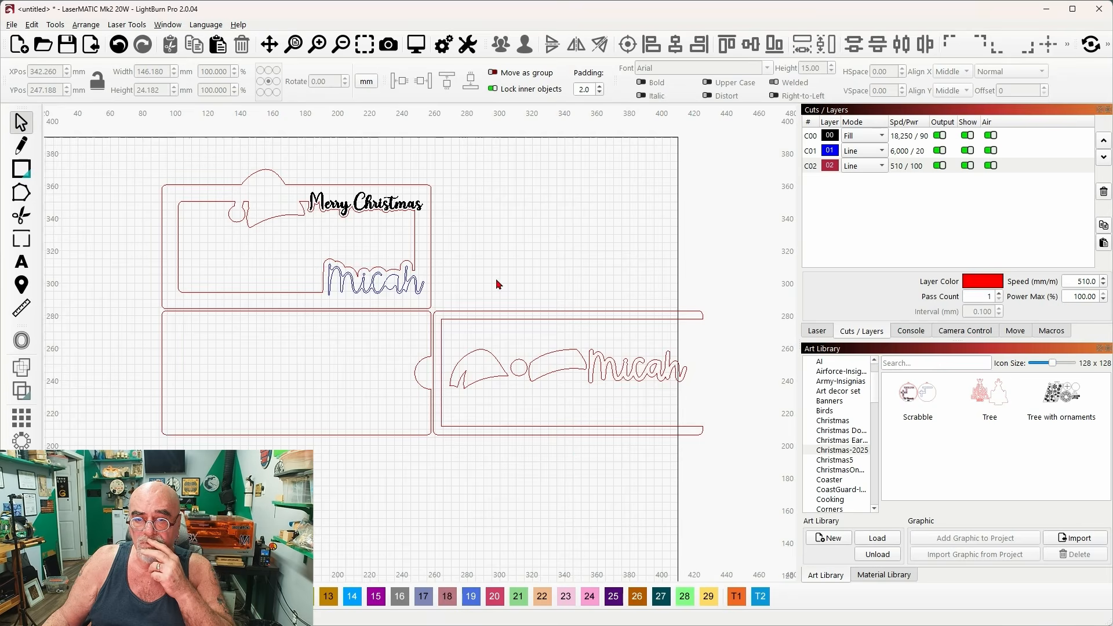
scroll(496, 272, up, 2)
scroll(587, 454, down, 1)
drag(644, 526, 145, 159)
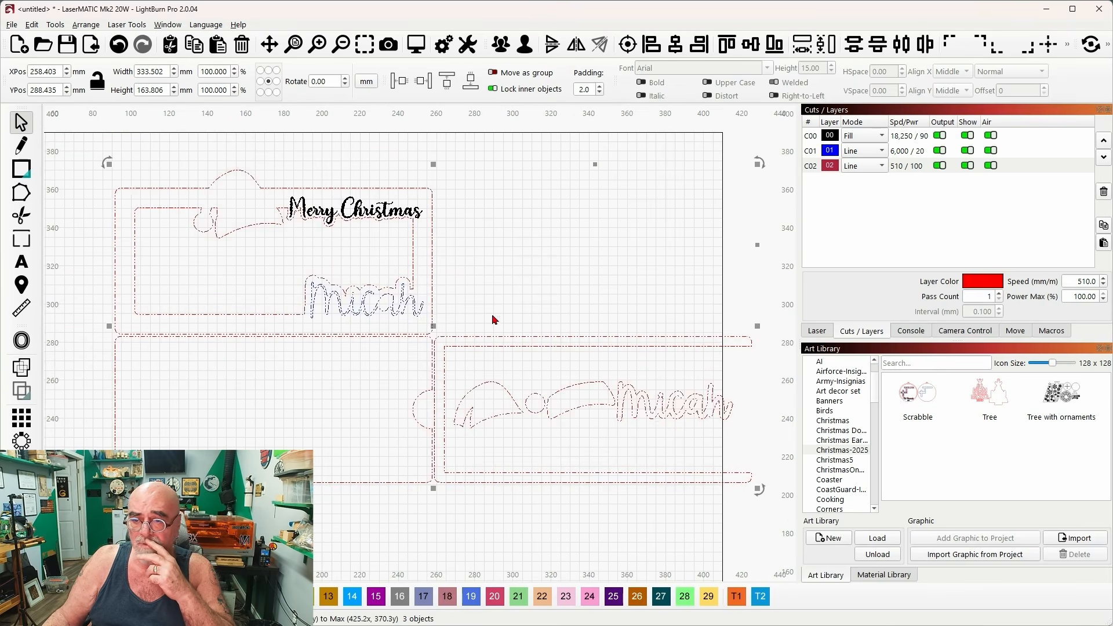
click(500, 50)
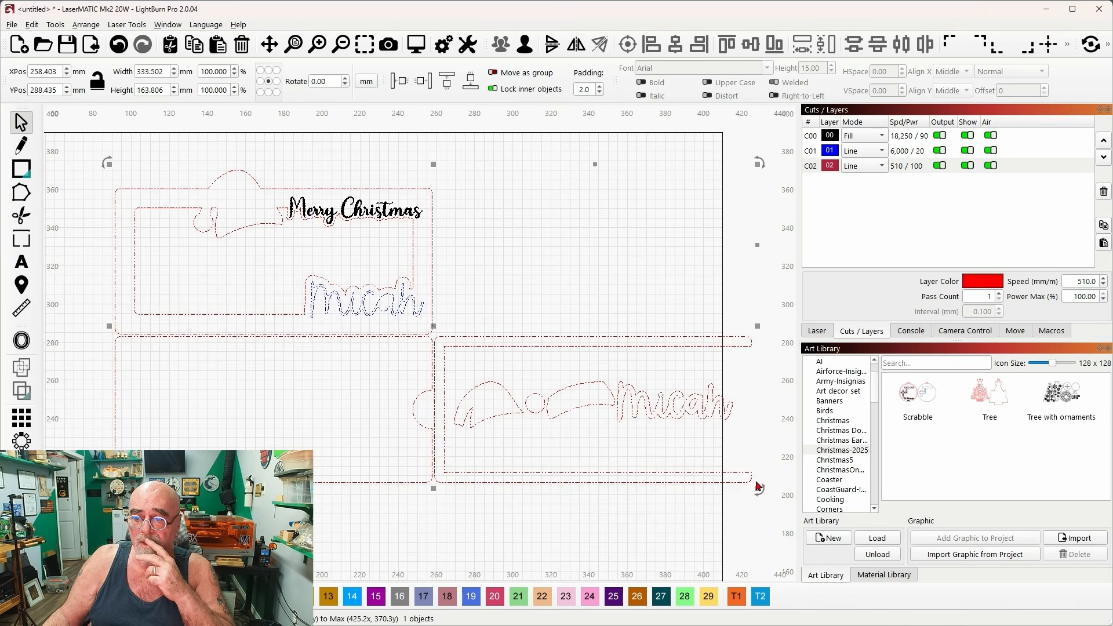
click(972, 556)
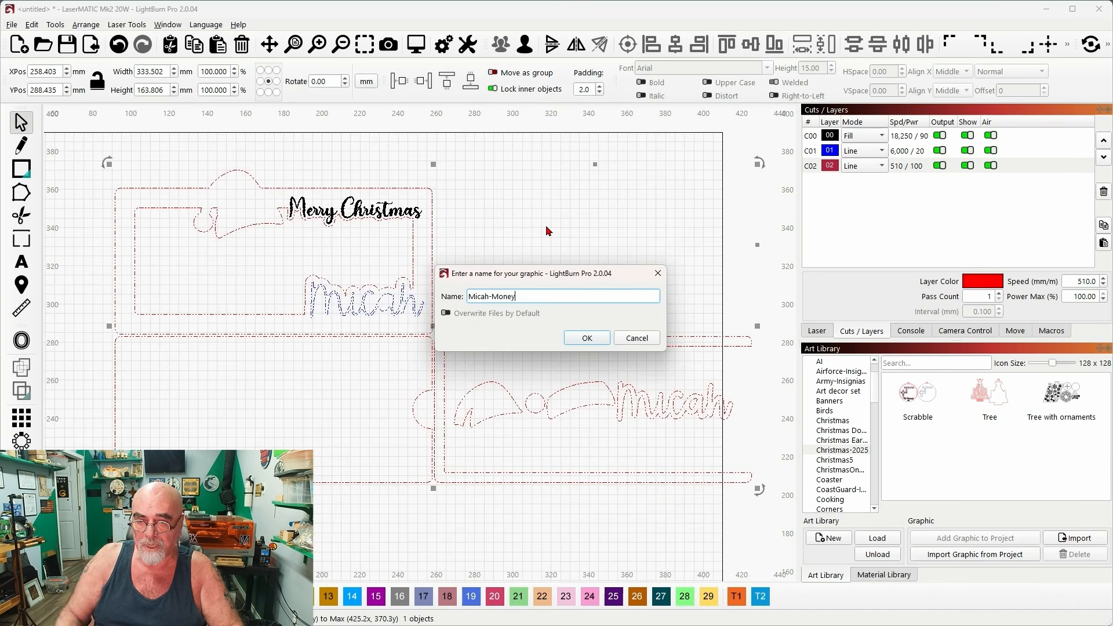
click(587, 338)
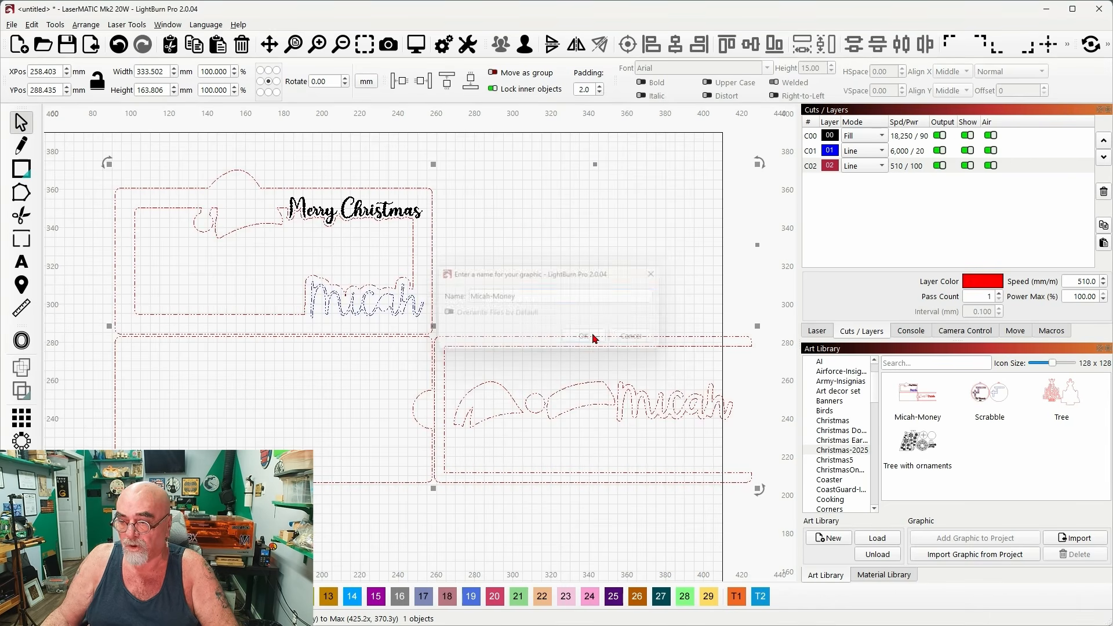
Switch back to Cuttle and change the money holder's name to the second recipient's first name.
click(1047, 12)
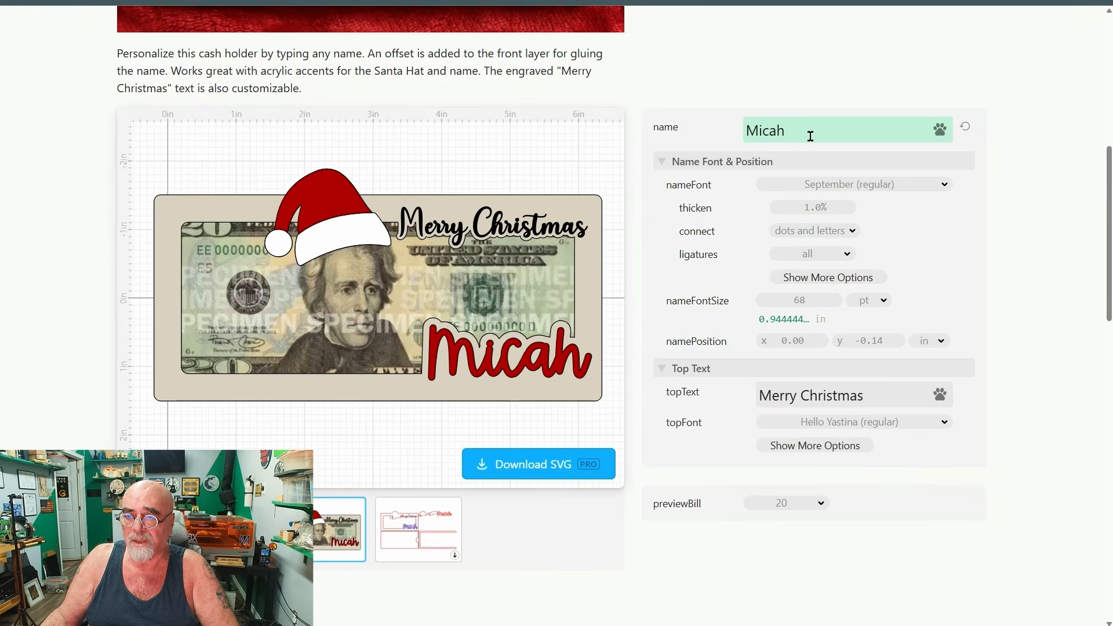
drag(810, 136, 777, 127)
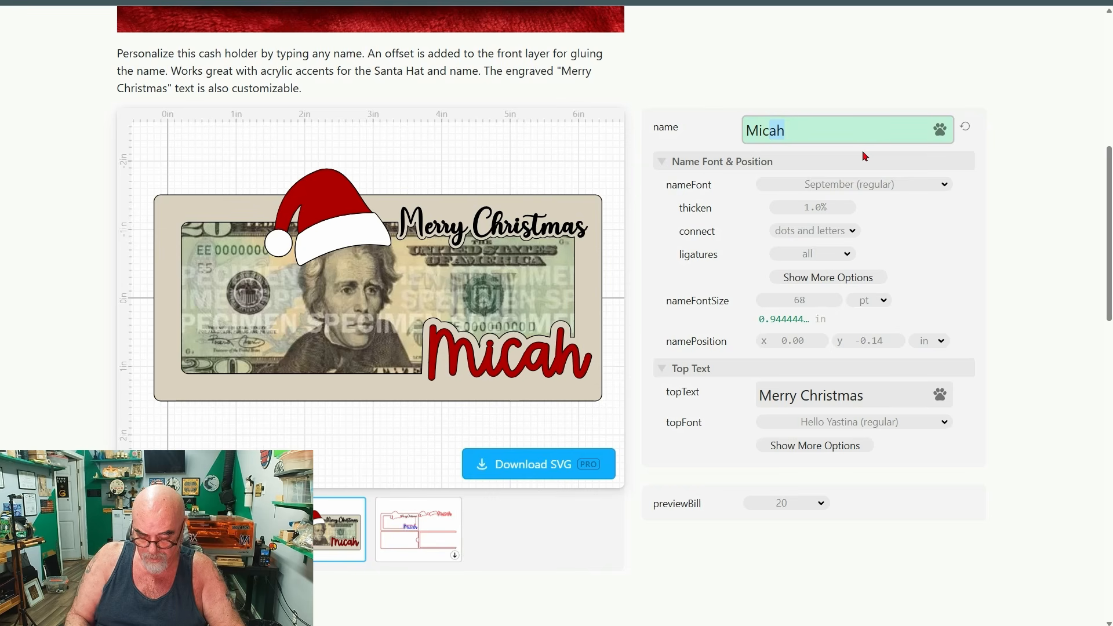
text(ayla)
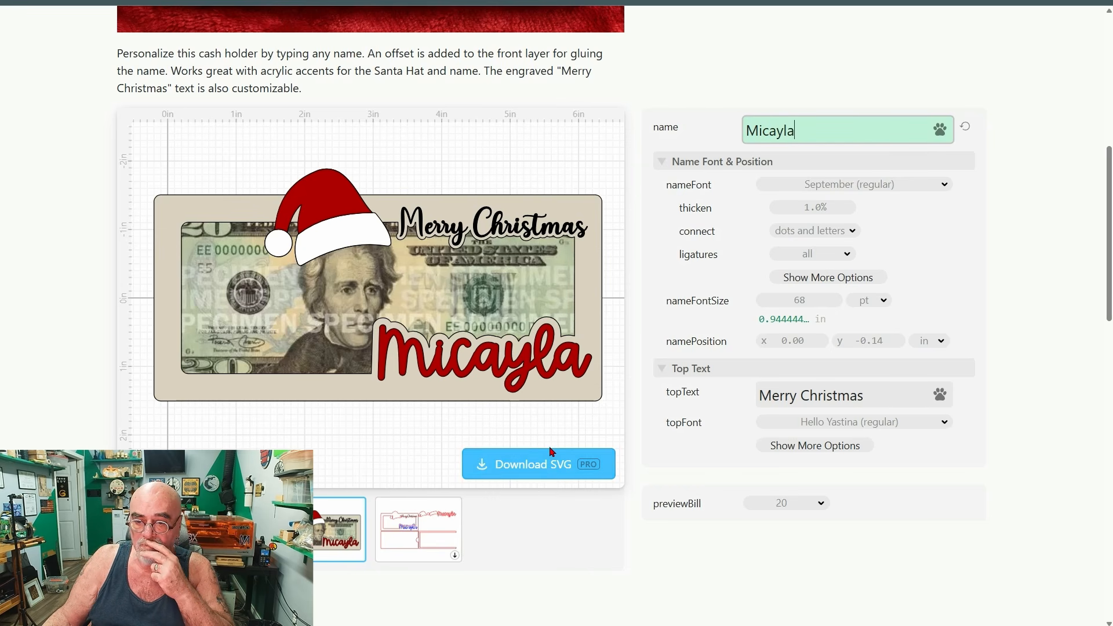
Download the second money holder as a Standard SVG under the suggested file name and copy the file from the Downloads folder.
click(538, 466)
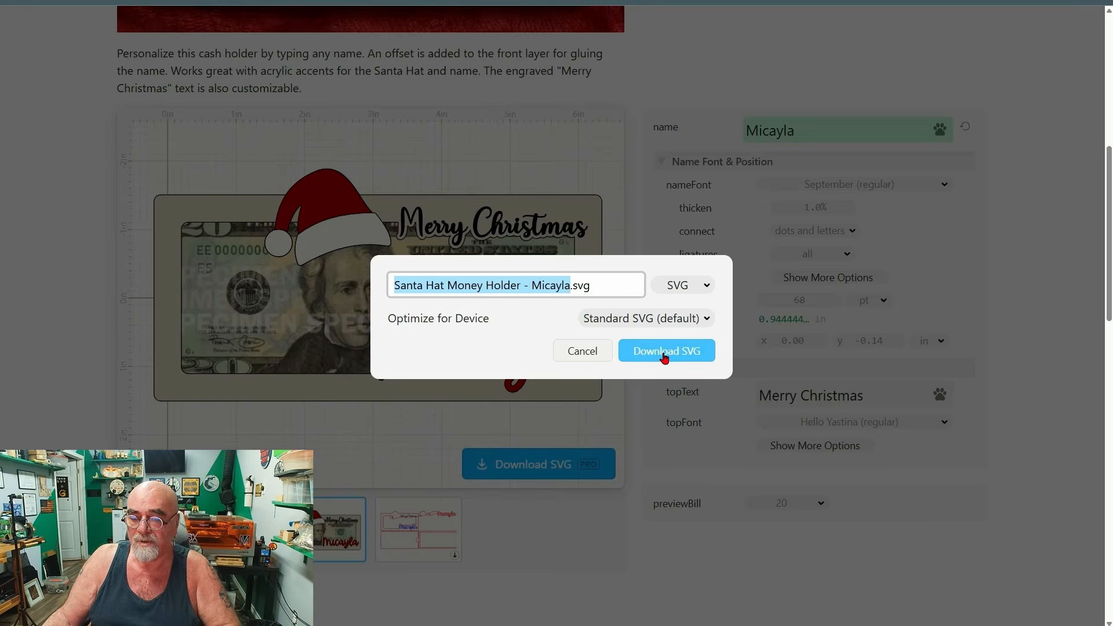
click(652, 355)
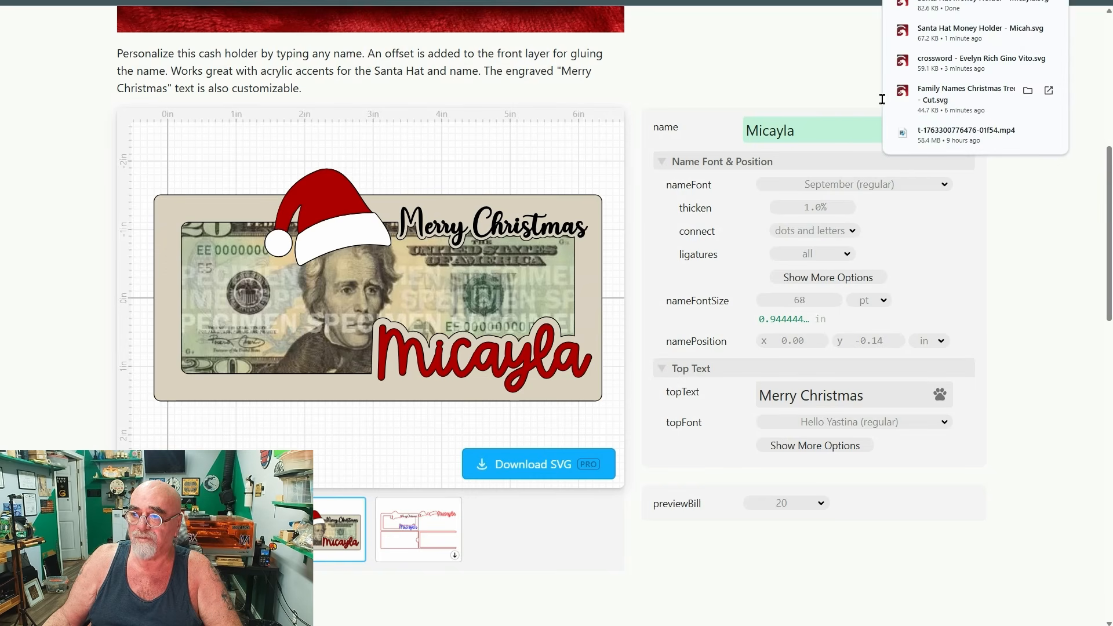
click(1029, 6)
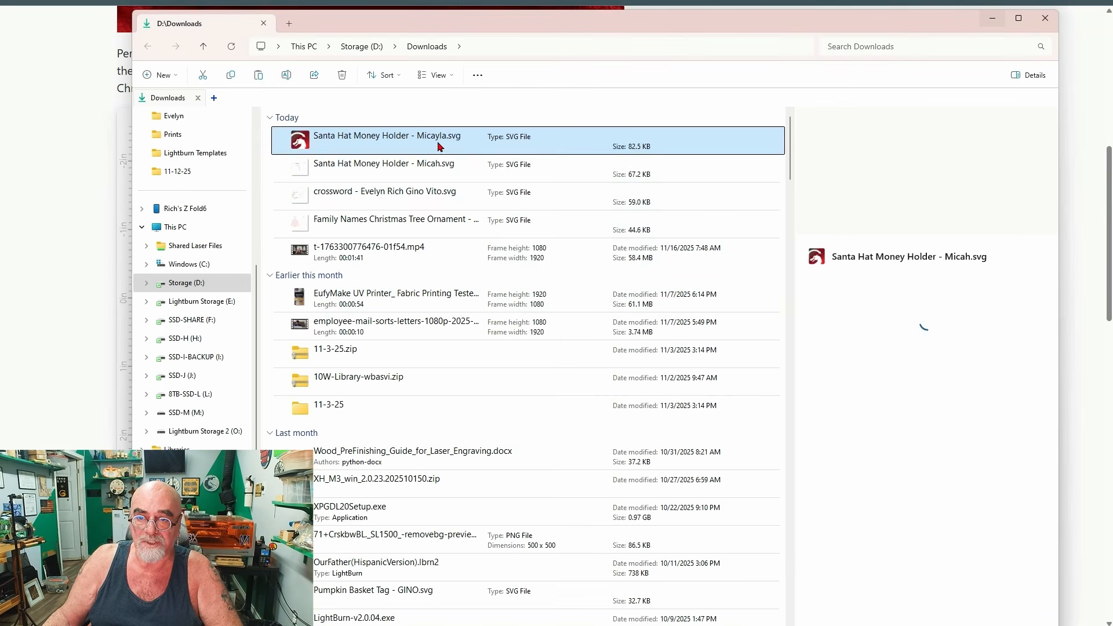
right_click(437, 144)
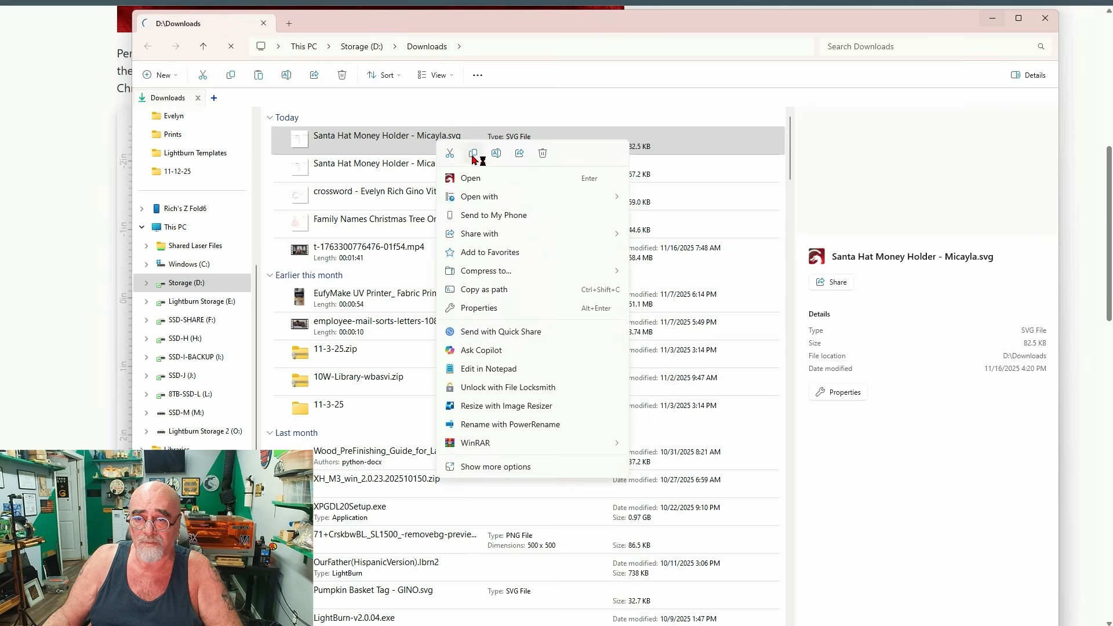
click(471, 154)
Return to LightBurn and replace the first money holder on the canvas with the second recipient's copied SVG.
click(995, 22)
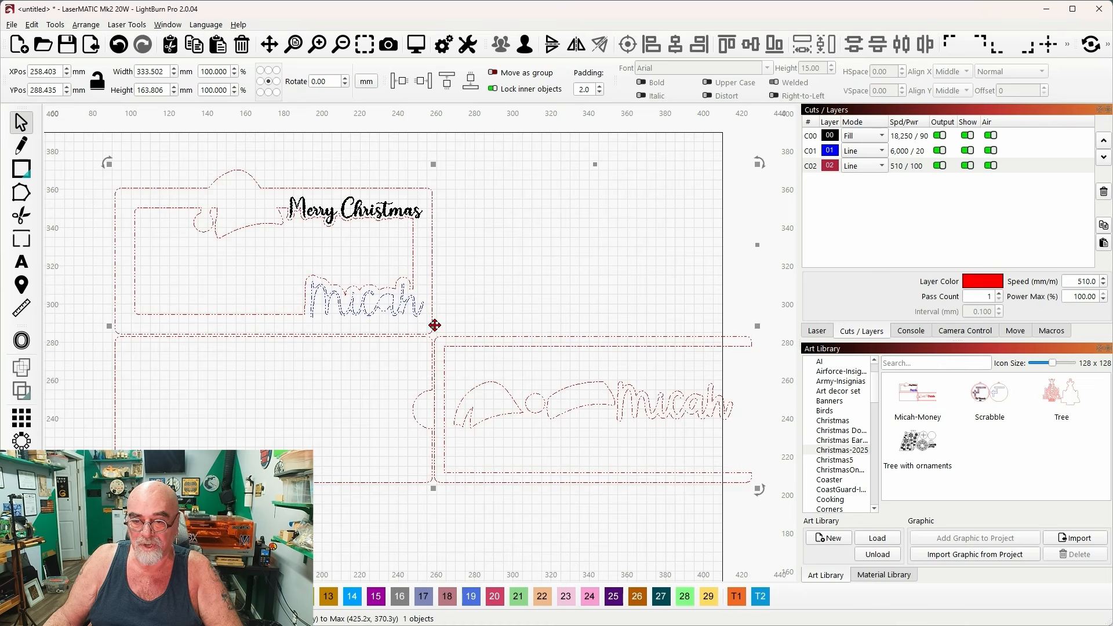
key(Delete)
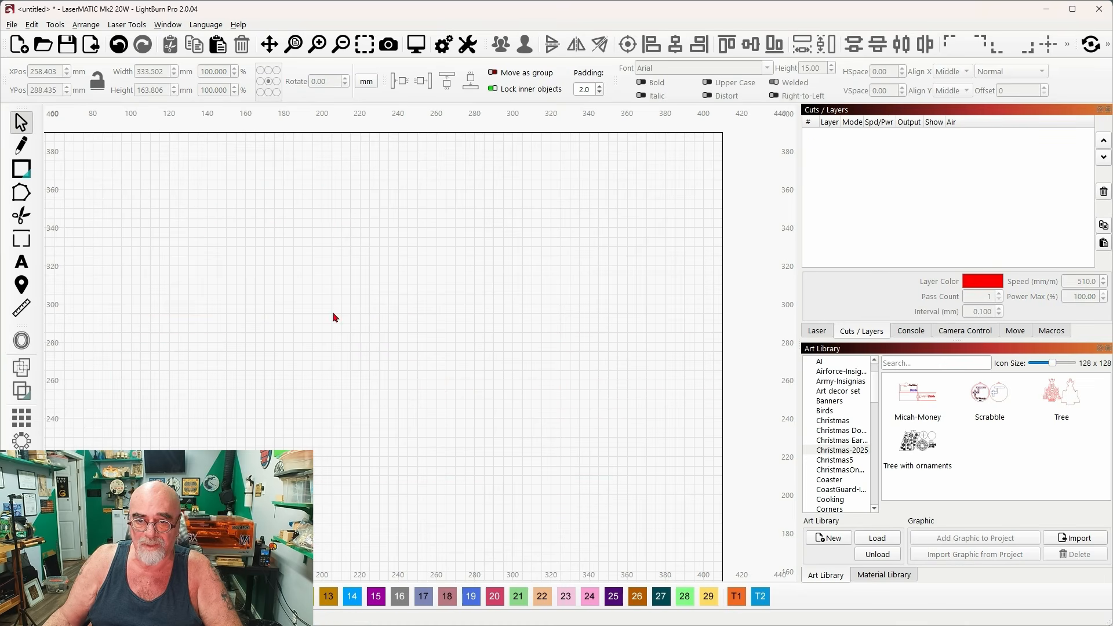
right_click(380, 284)
click(440, 339)
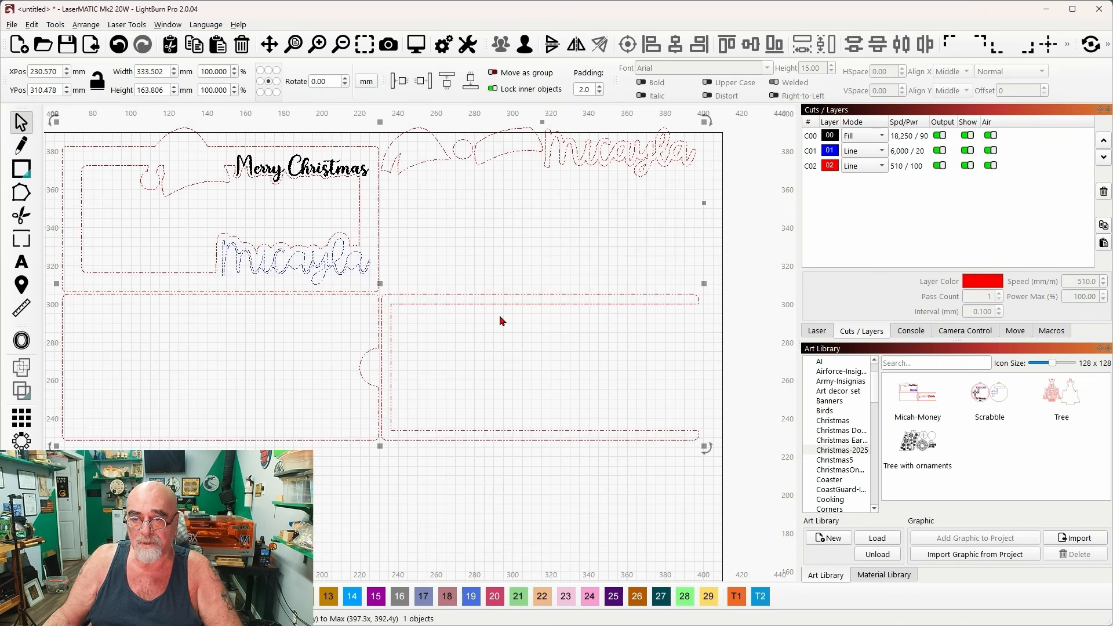
Ungroup the second money holder, then group its loose hat and name pieces and move them into the U-shaped frame.
click(524, 49)
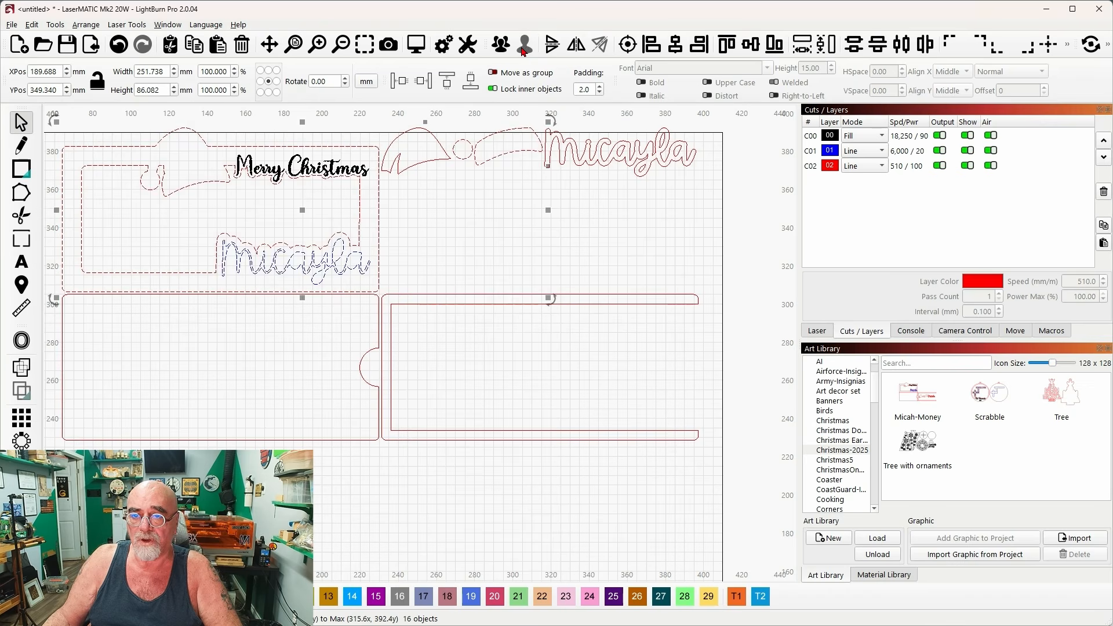
drag(677, 197, 434, 147)
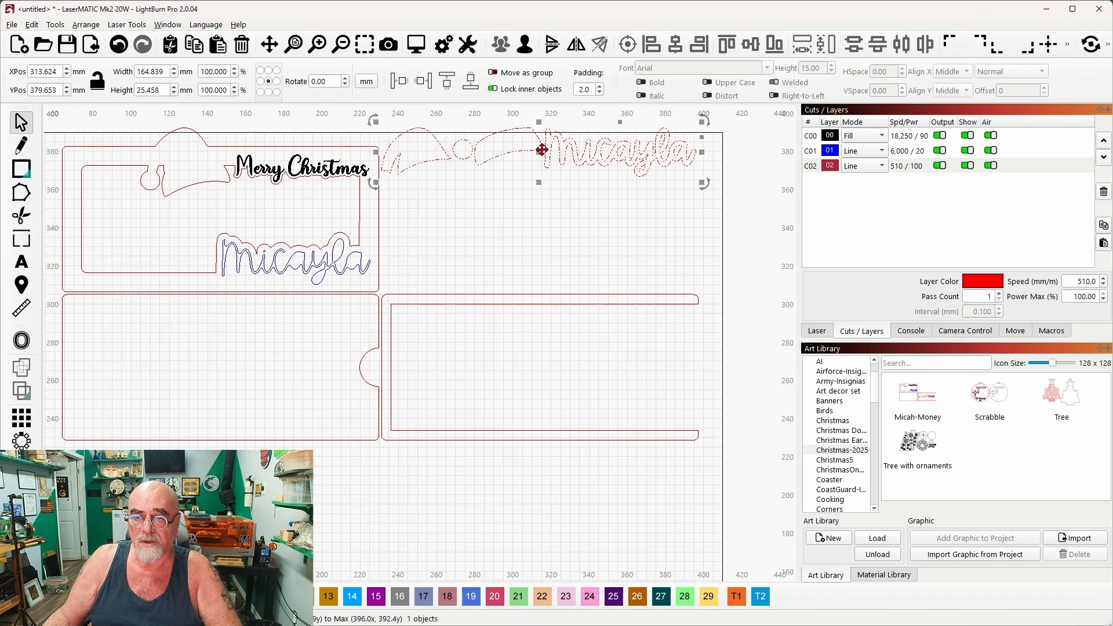
drag(540, 156, 561, 360)
Group the complete second money holder and import it into the Christmas-2025 library, named with that recipient's first name plus "-Money".
drag(724, 502, 86, 133)
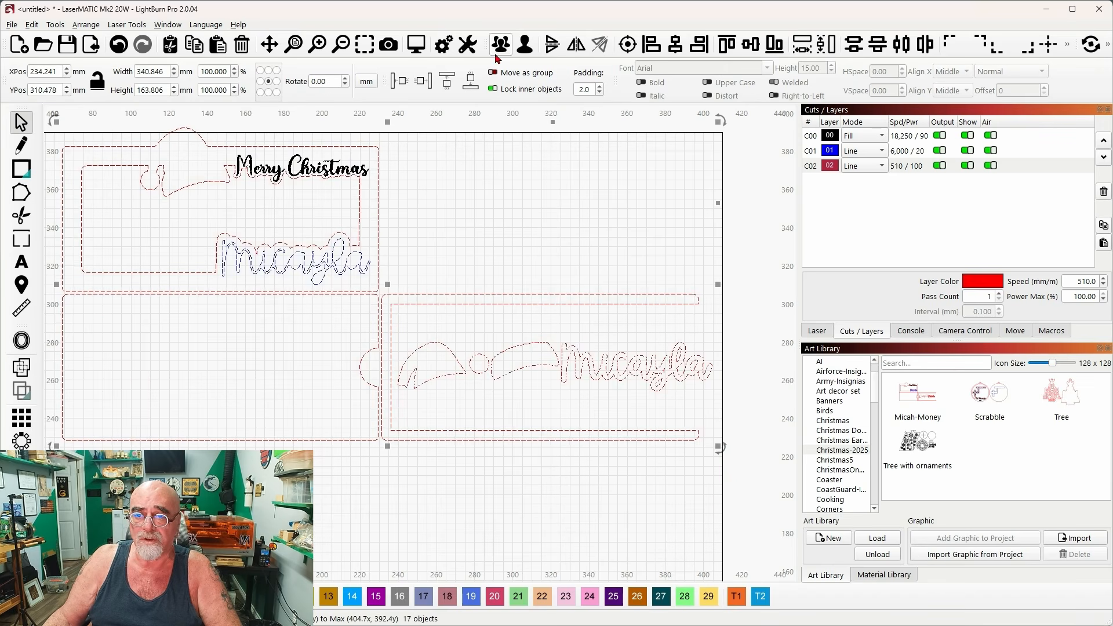
click(963, 554)
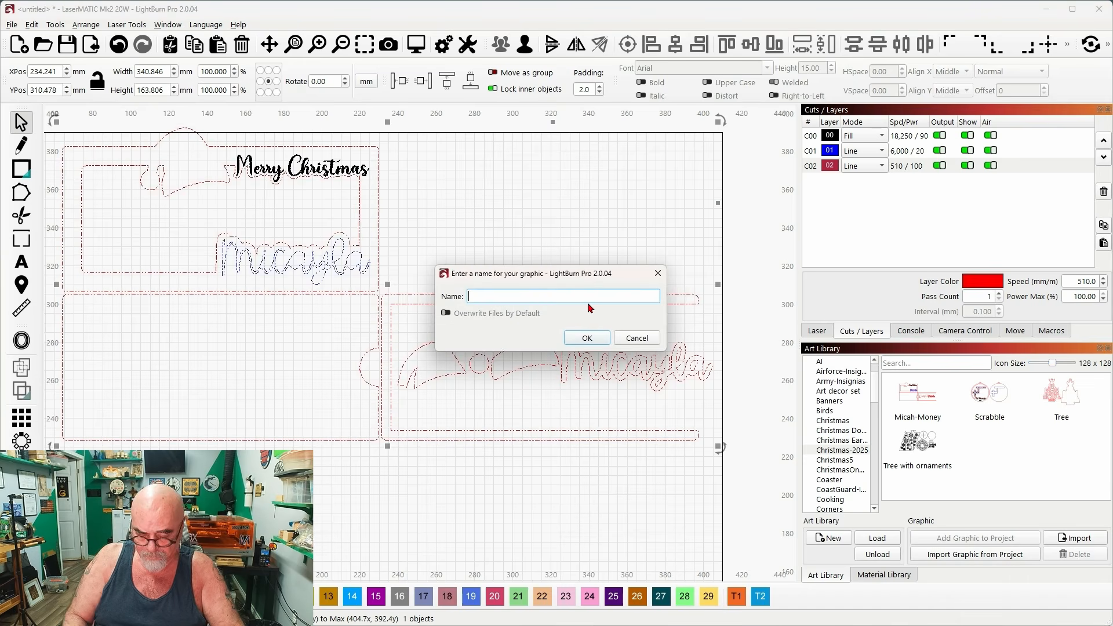
text(m)
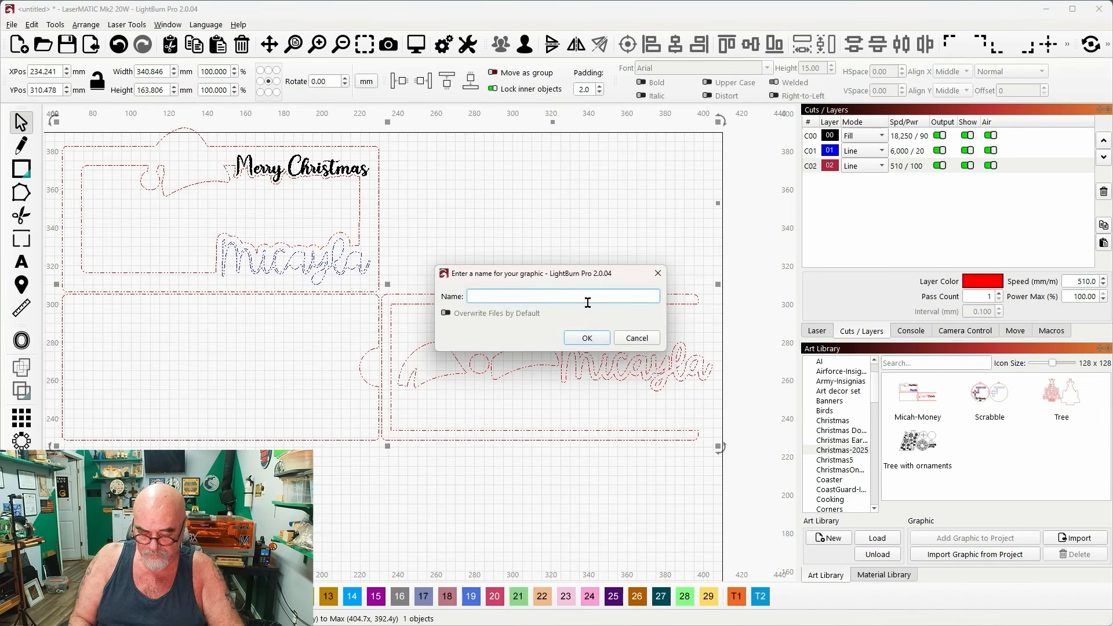
text(Micayla)
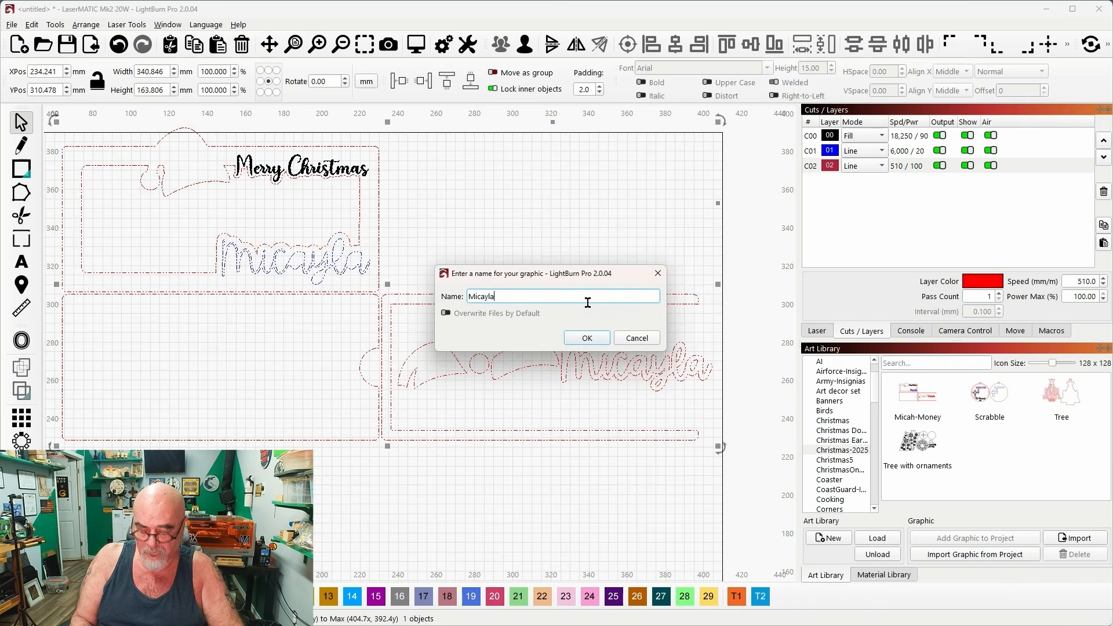
text(-Money)
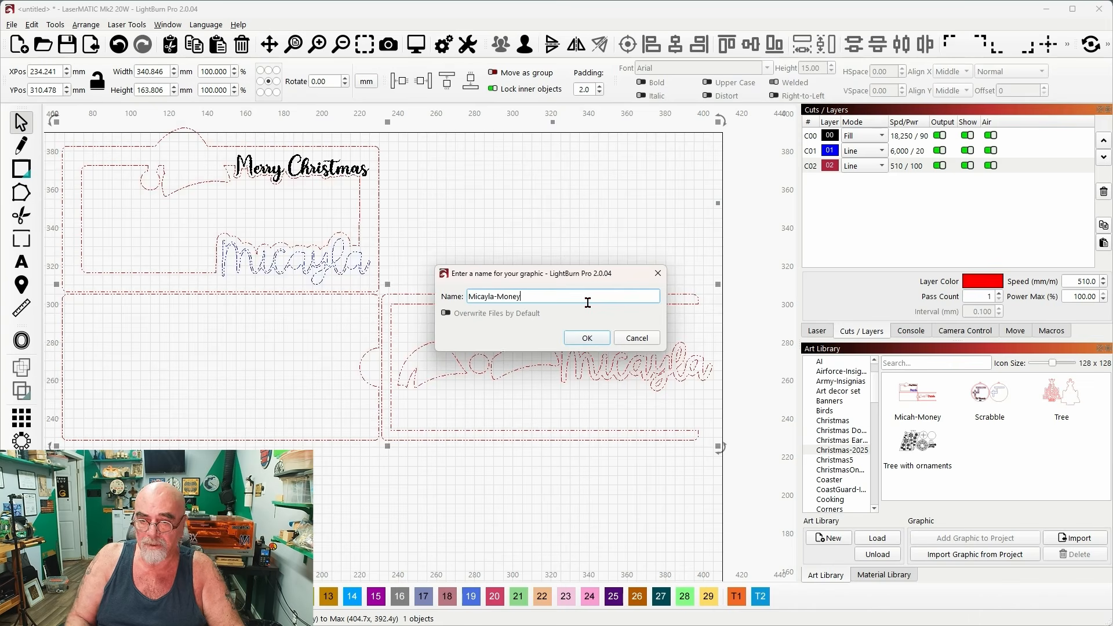
click(587, 338)
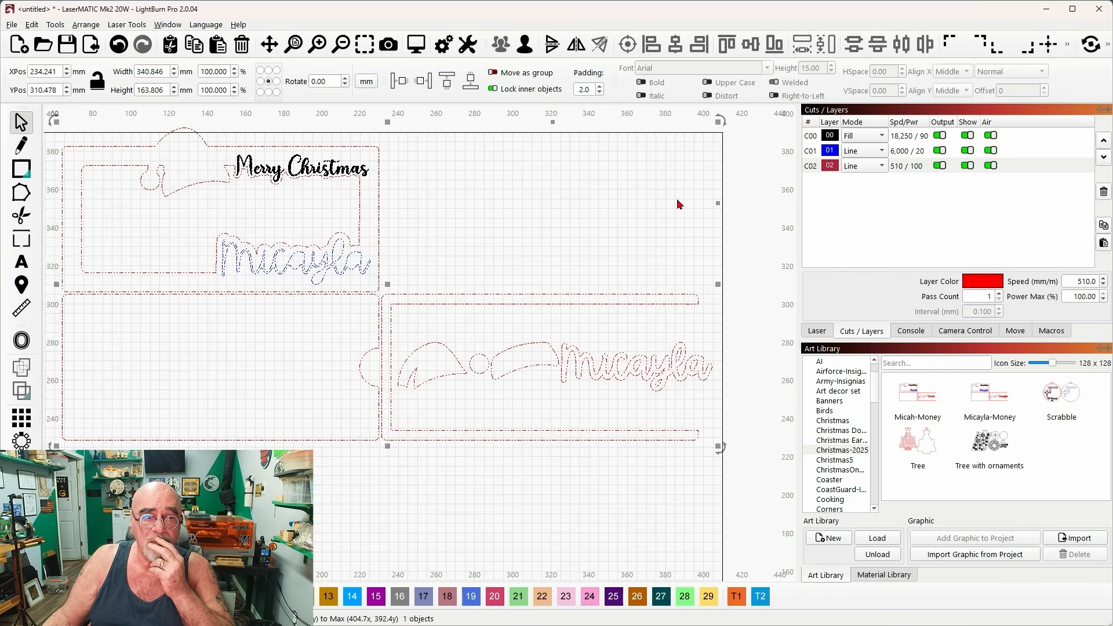
Switch back to Cuttle and return to its home page.
click(1048, 11)
scroll(714, 198, up, 8)
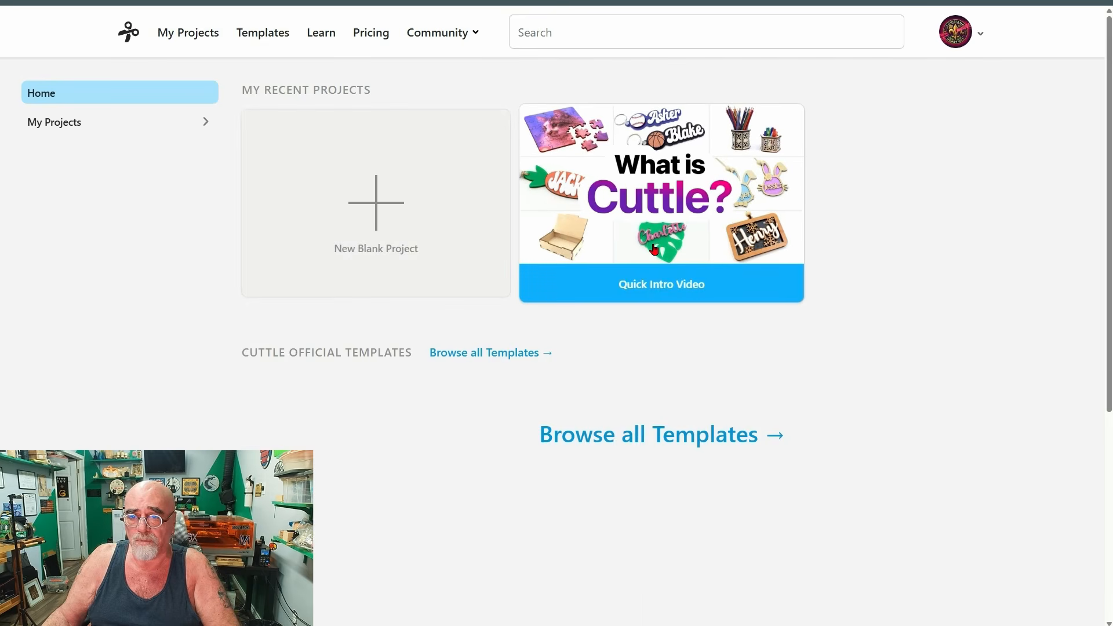
Browse Cuttle's official Christmas templates and open the Snowman Ornament template.
scroll(537, 243, down, 3)
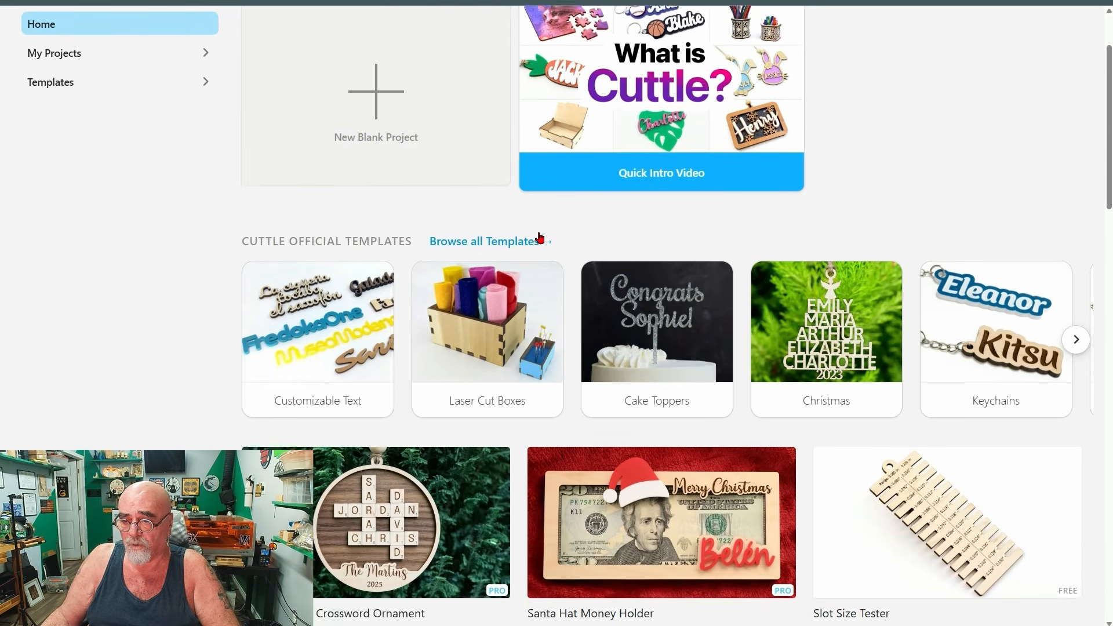
click(805, 246)
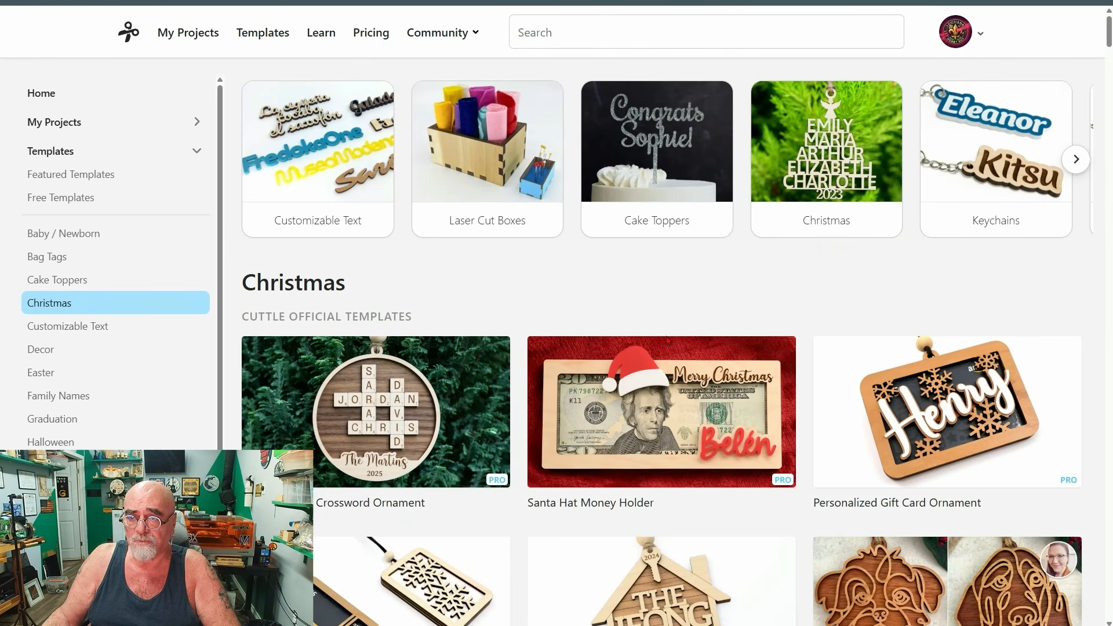
scroll(524, 269, down, 4)
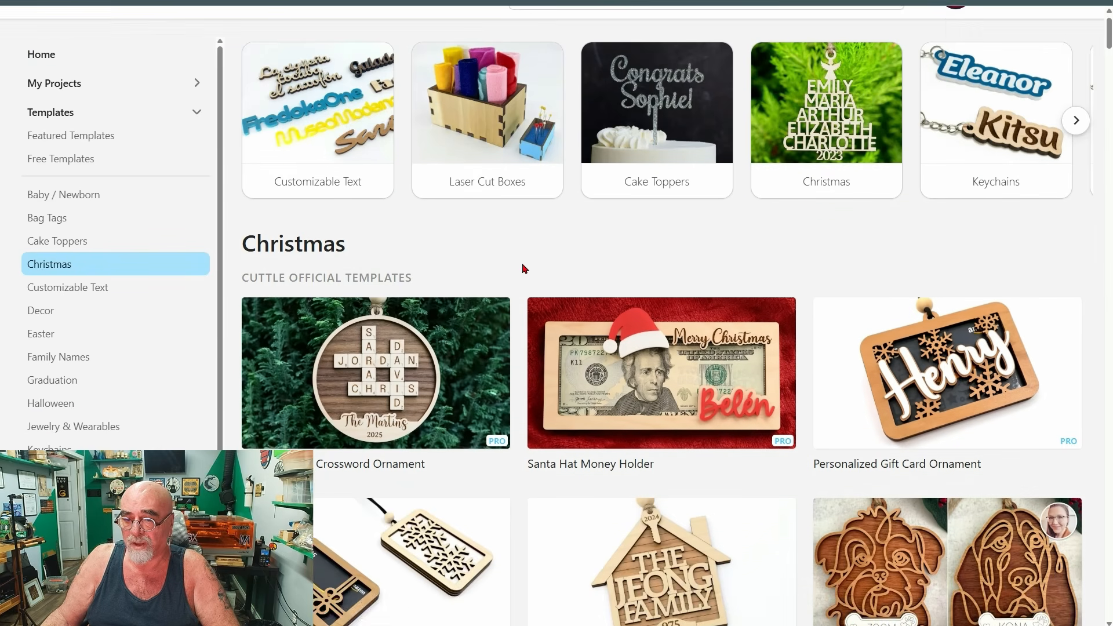
scroll(524, 269, down, 2)
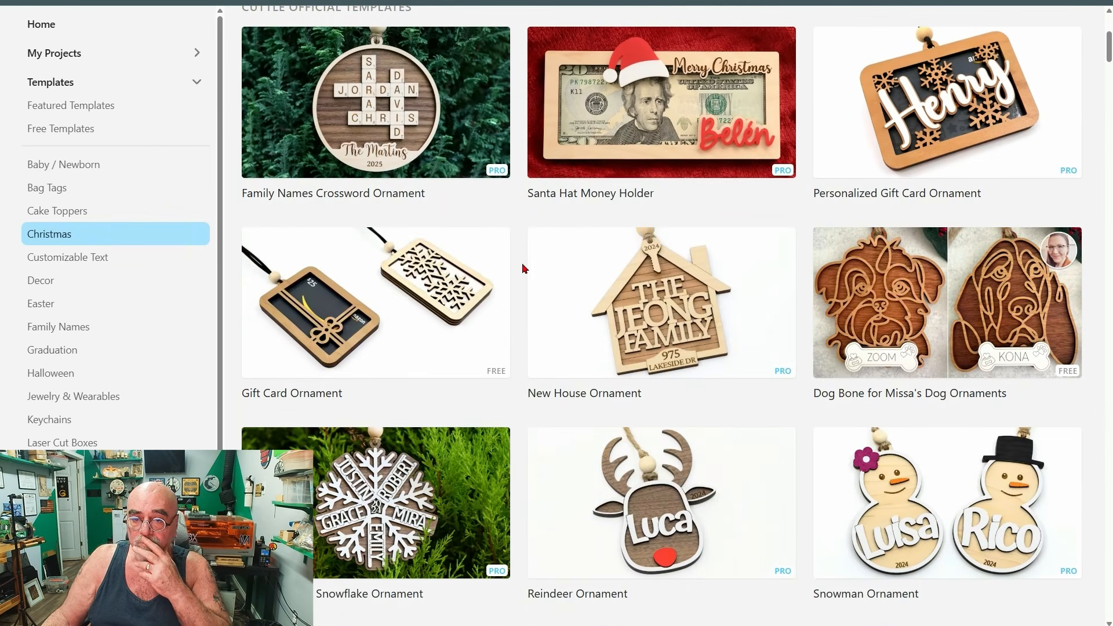
scroll(523, 236, down, 1)
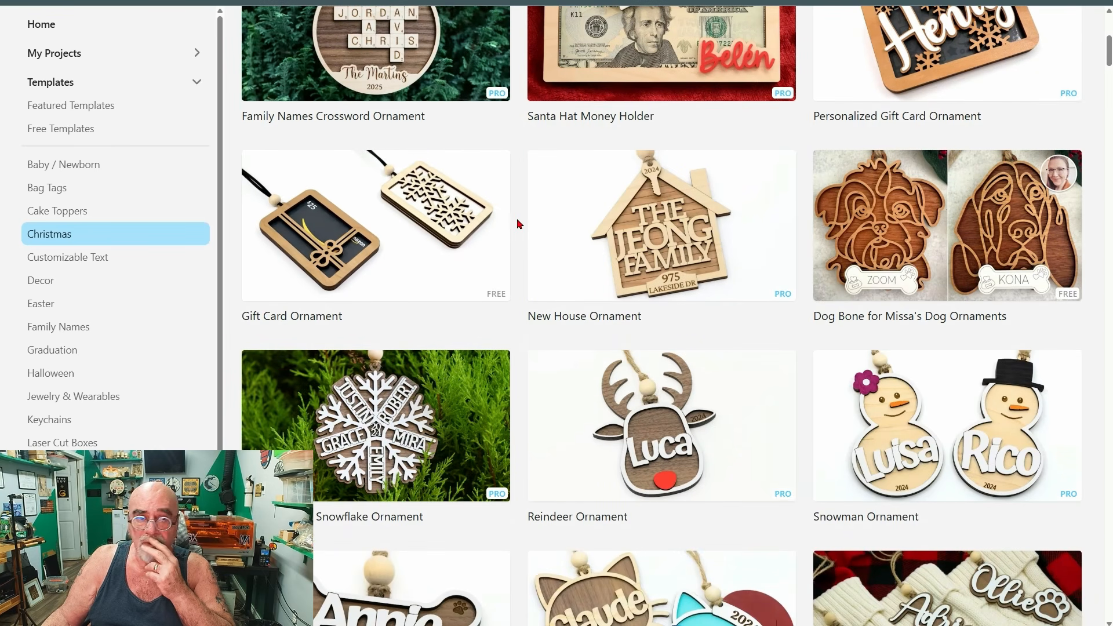
scroll(523, 224, down, 2)
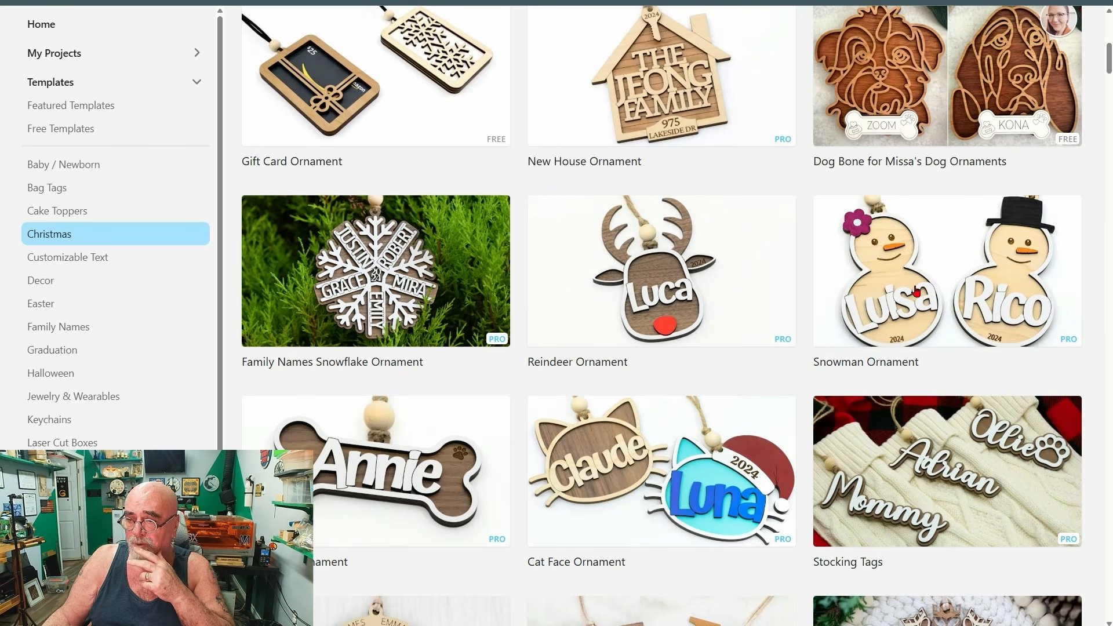
click(961, 273)
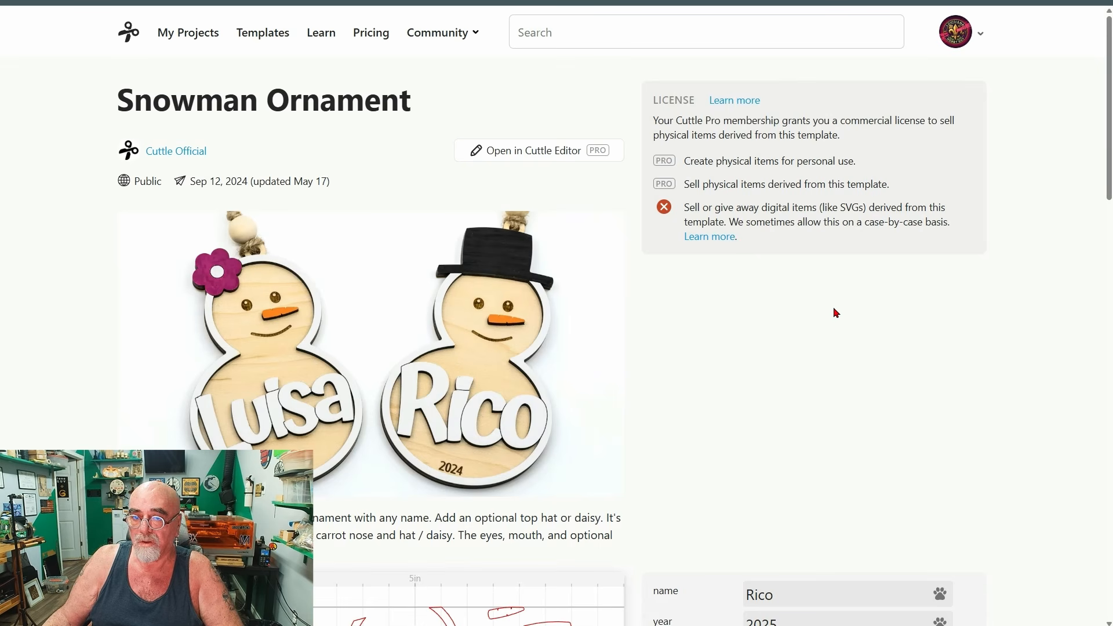
Personalize the Snowman Ornament with the first recipient's first name and download it as a standard SVG.
scroll(636, 313, down, 7)
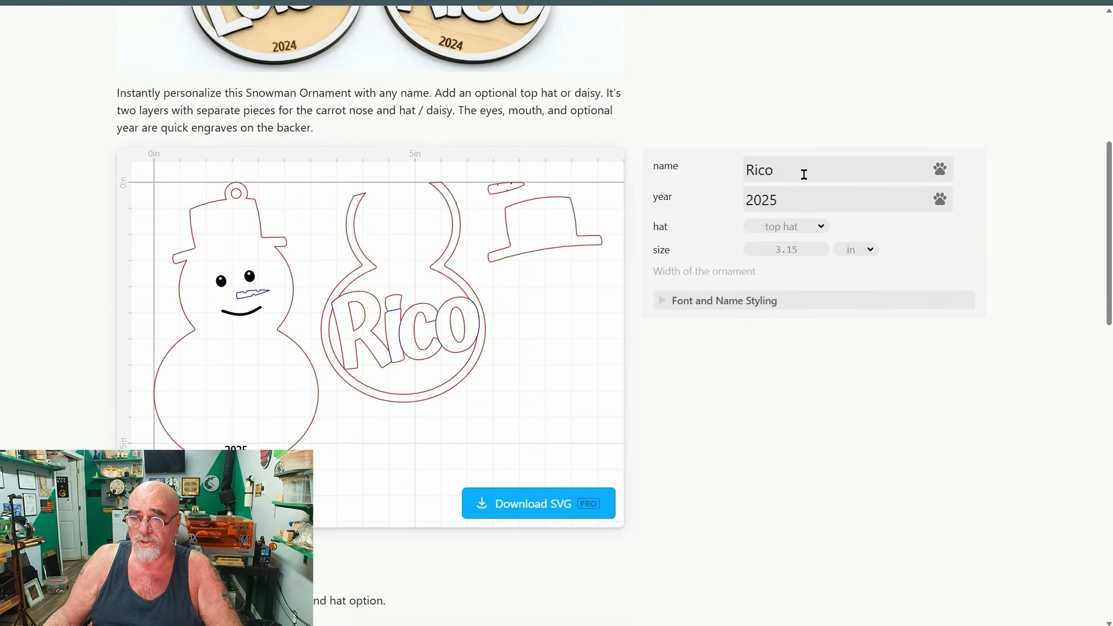
click(805, 174)
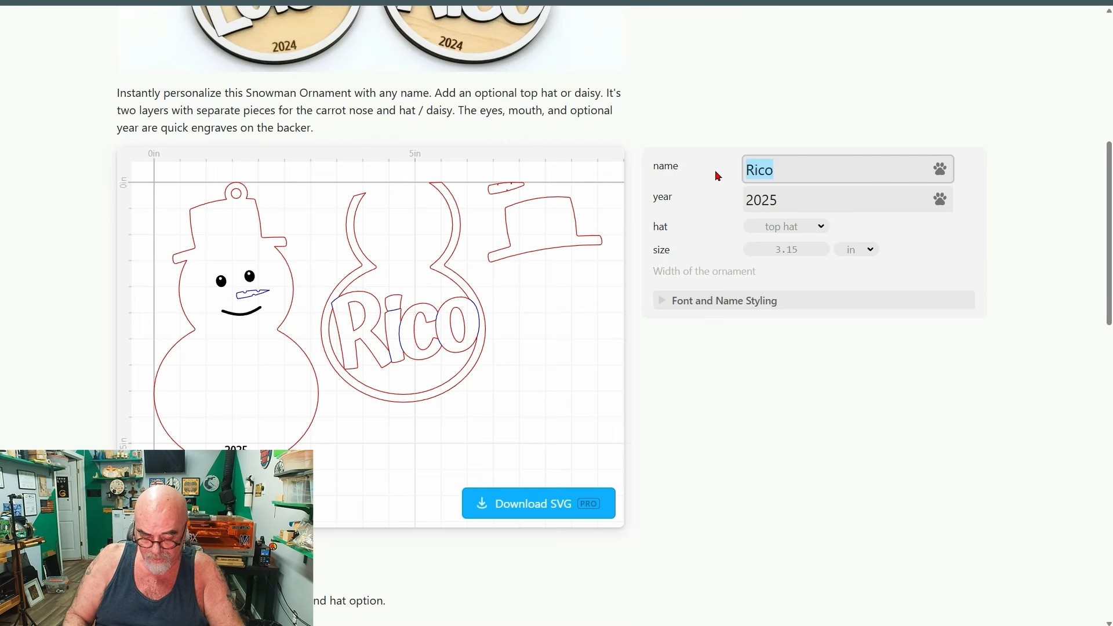
text(Rich)
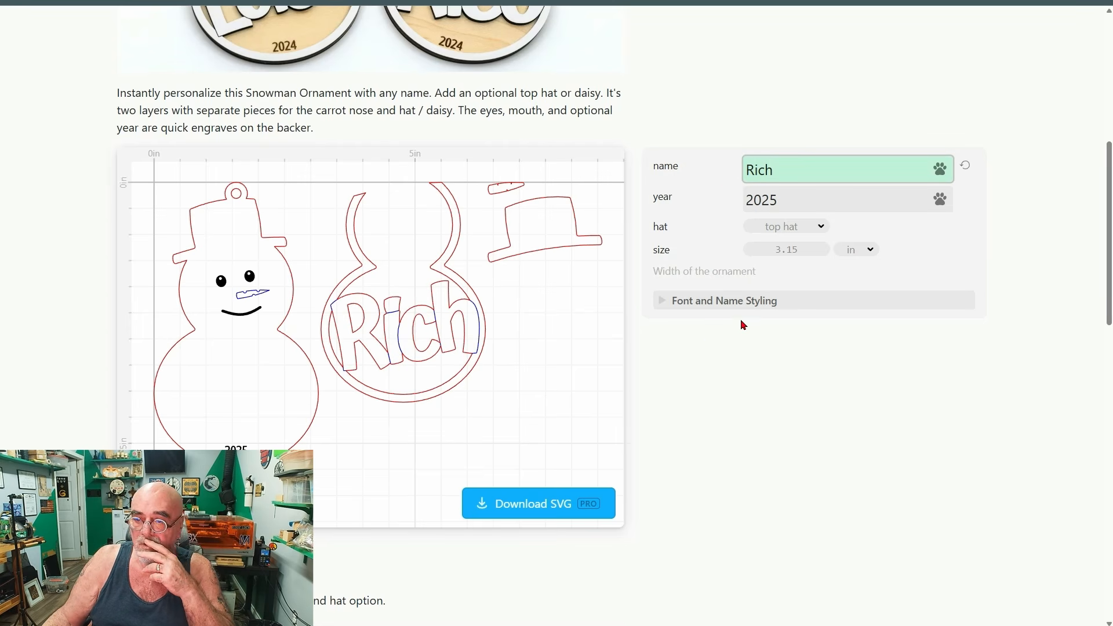
click(535, 505)
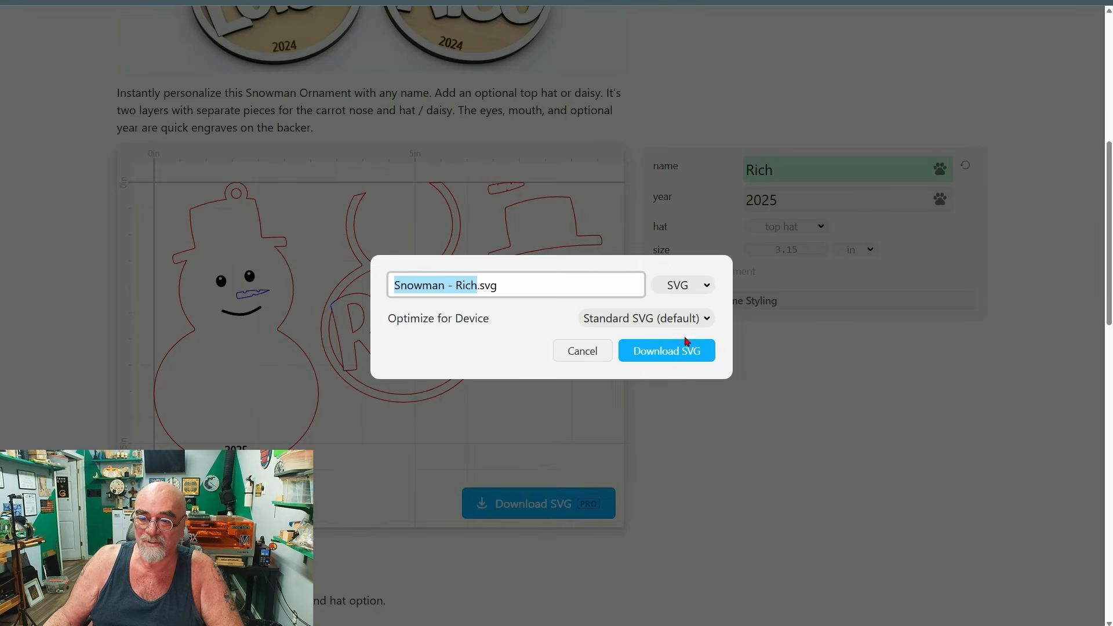
click(673, 360)
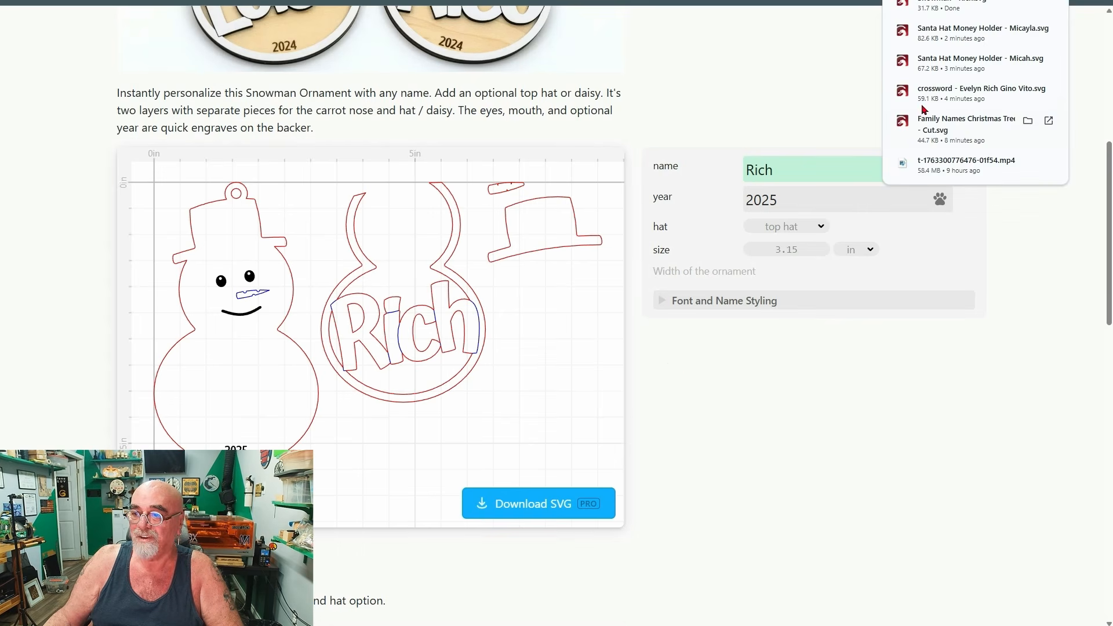
Show the downloaded snowman SVG in the Downloads folder and copy the file.
right_click(954, 9)
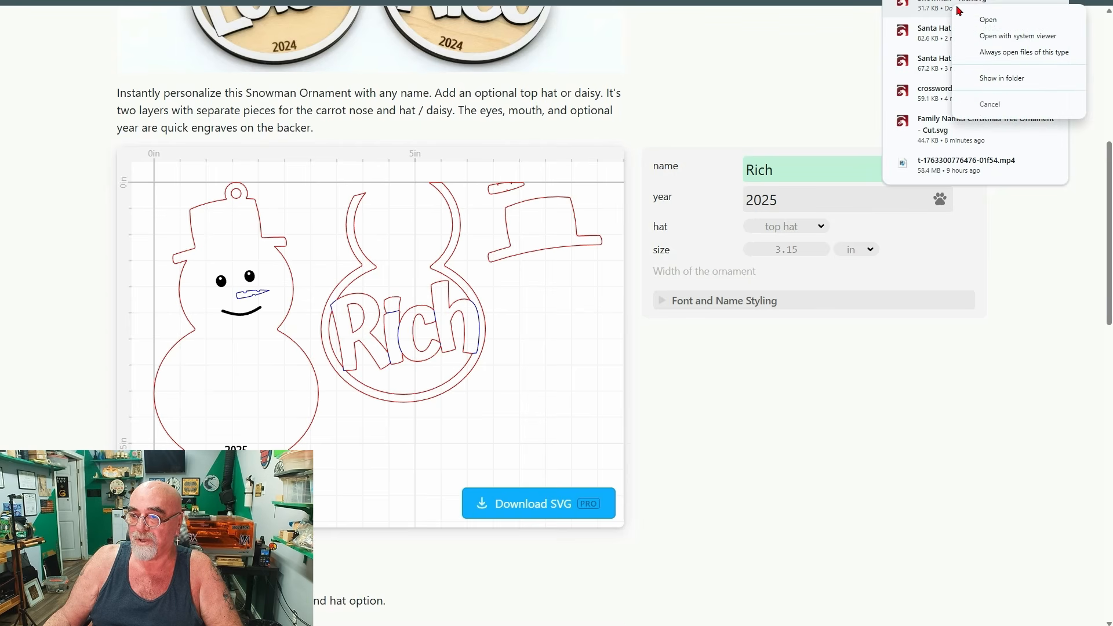
click(1008, 80)
right_click(456, 145)
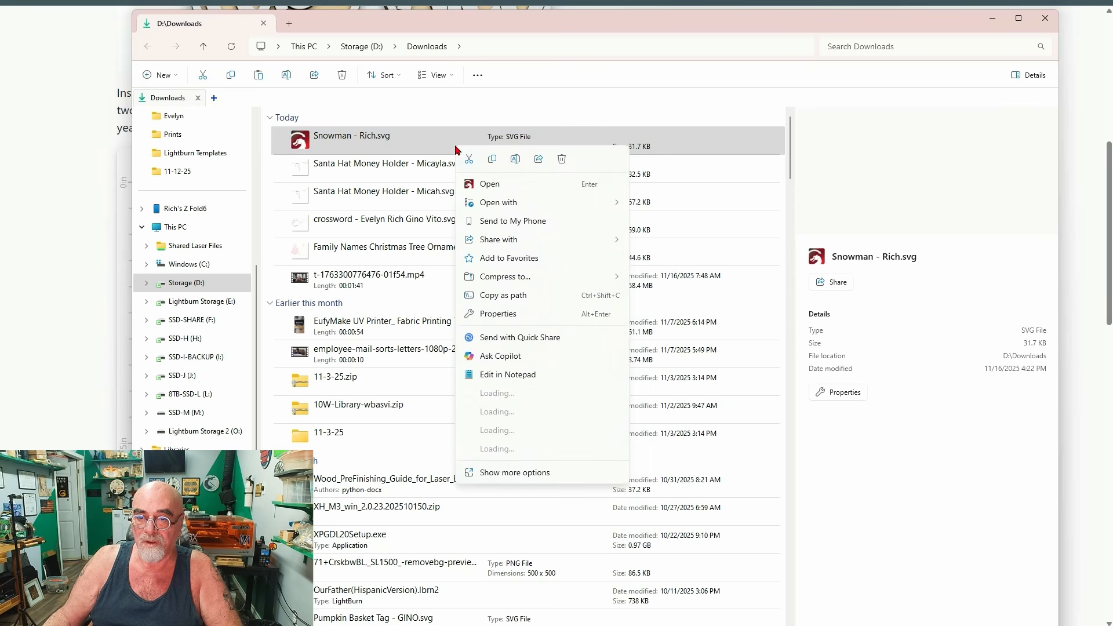
click(491, 161)
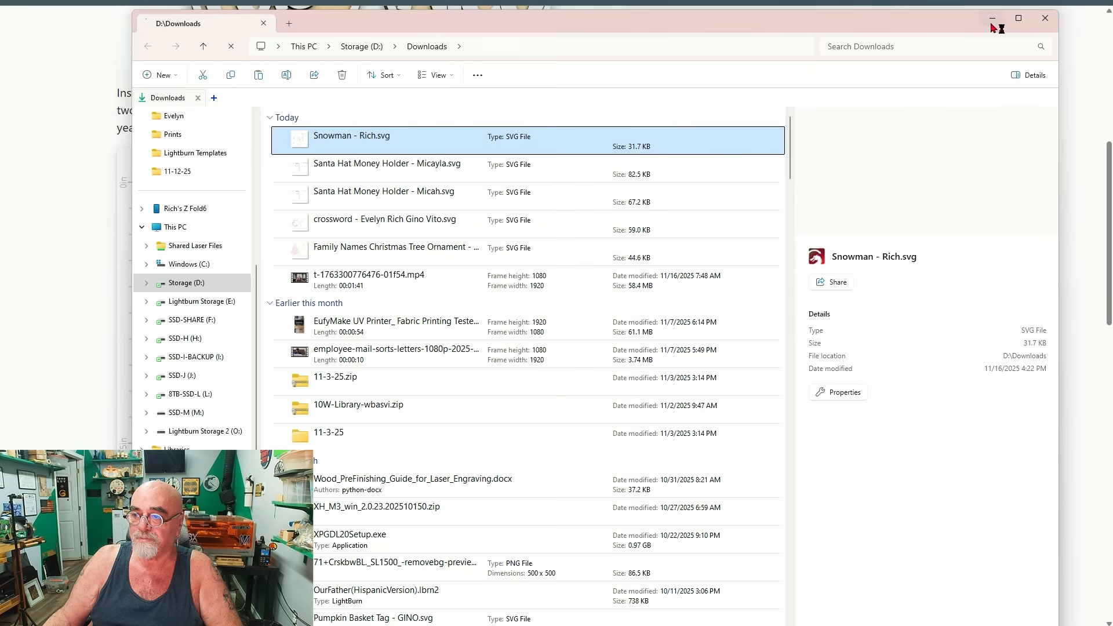
Switch to LightBurn, replace the money holder on the canvas with the copied snowman SVG, and move it fully inside the work area.
click(672, 623)
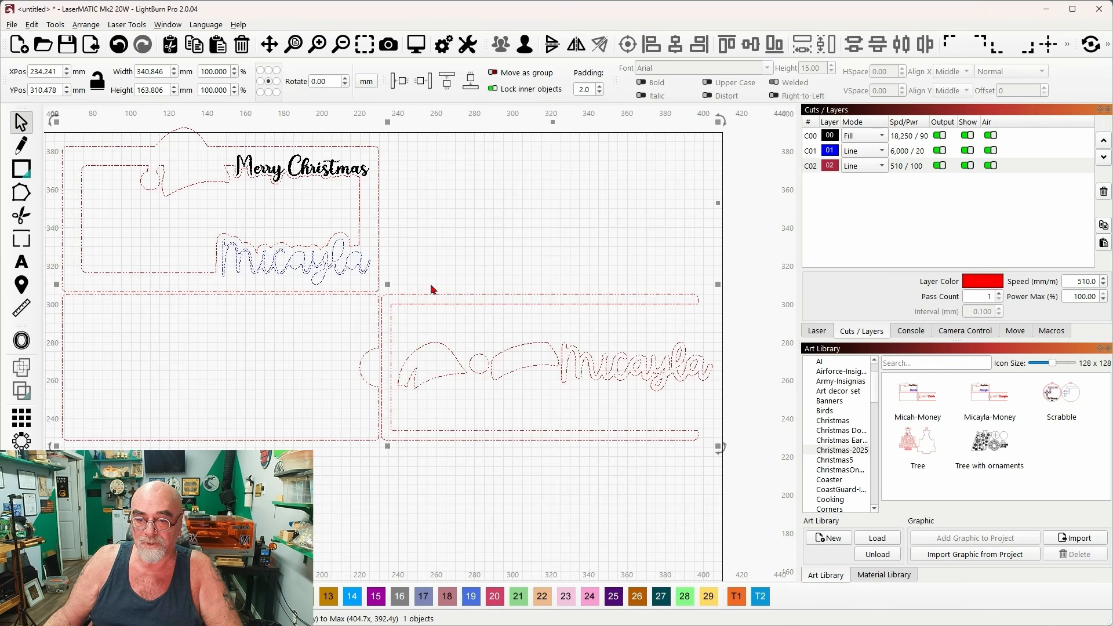
key(Delete)
right_click(435, 267)
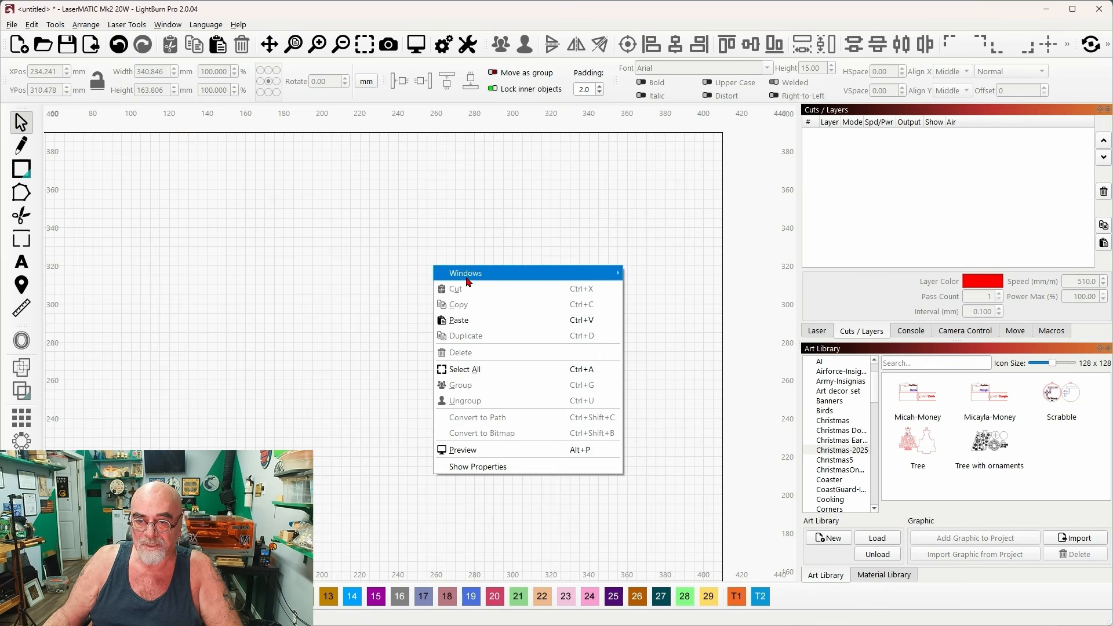
click(493, 324)
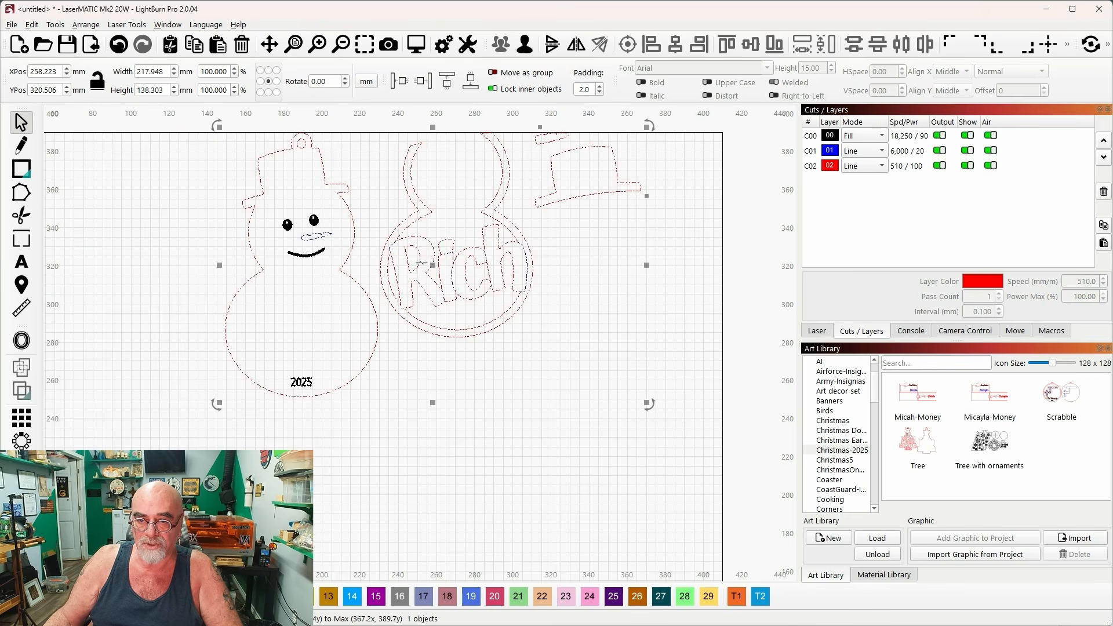
drag(434, 265, 408, 336)
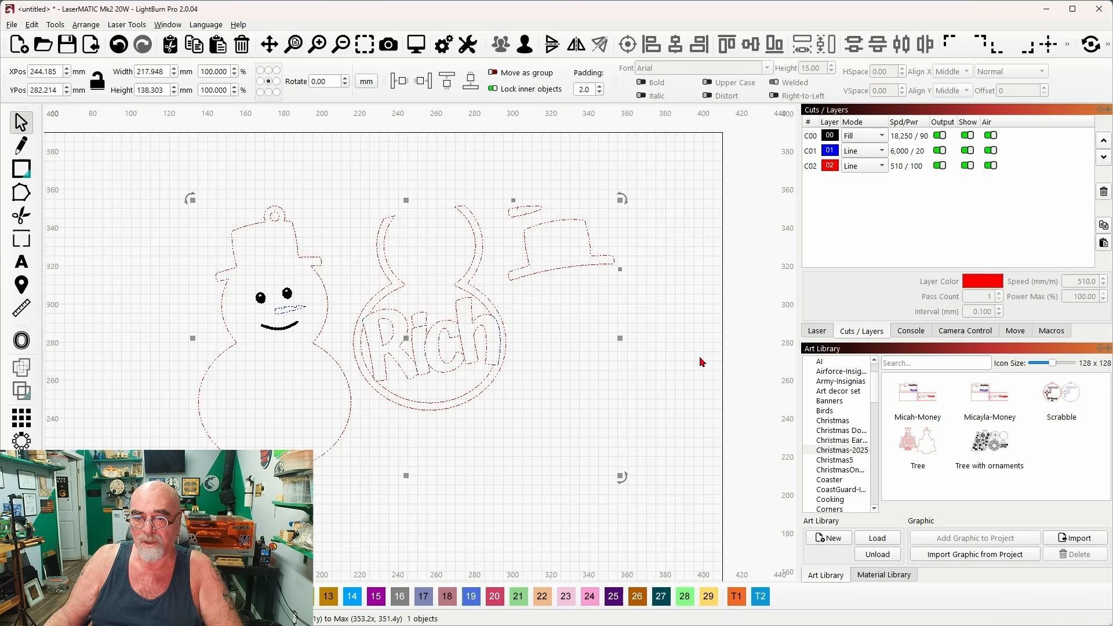
Import the snowman into the Christmas-2025 art library, named "Snowman-" plus the recipient's first name.
drag(705, 343, 693, 300)
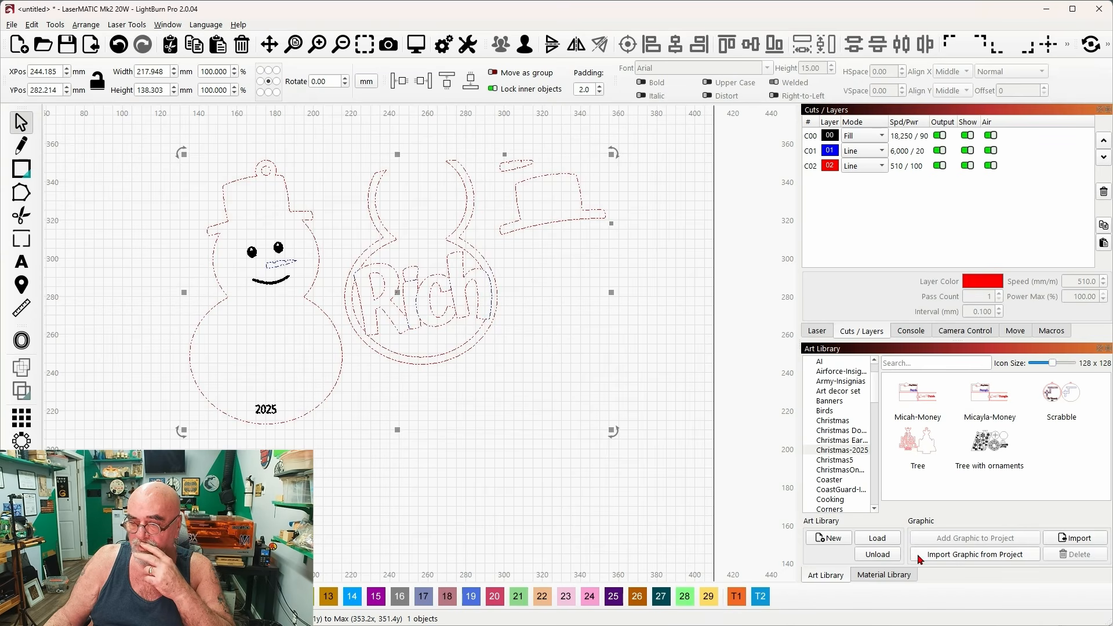
click(952, 556)
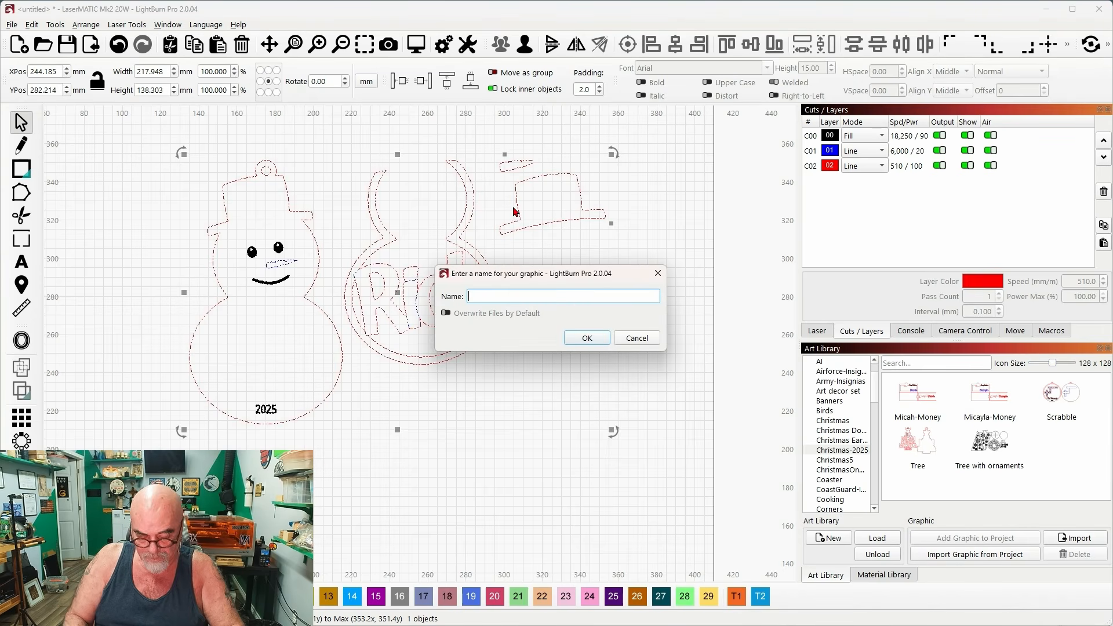
text(Snowma)
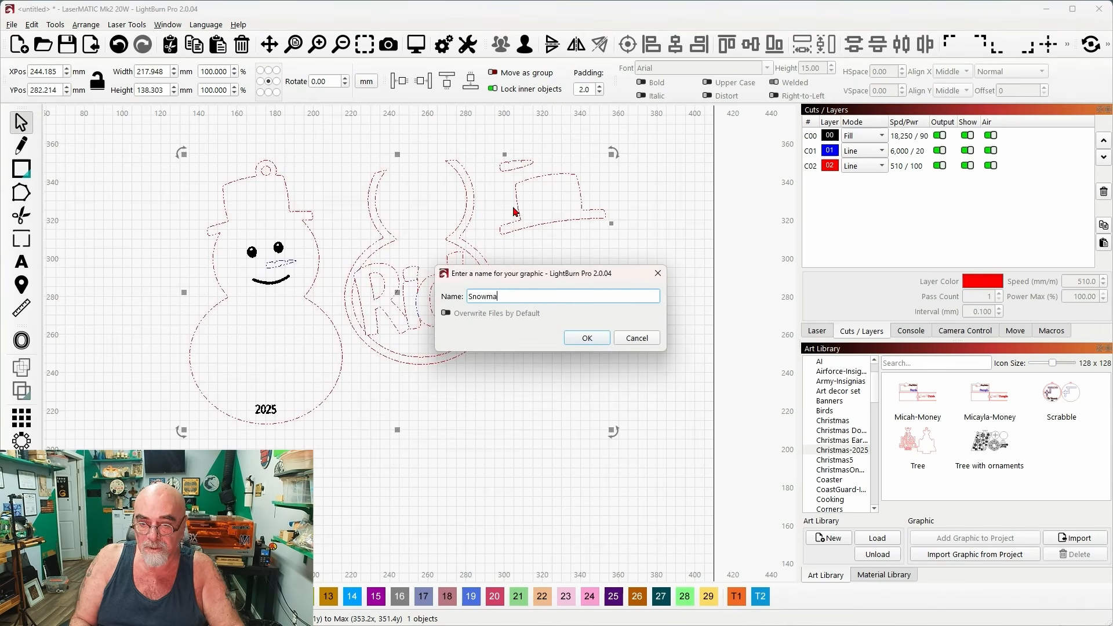
text(n-Rich)
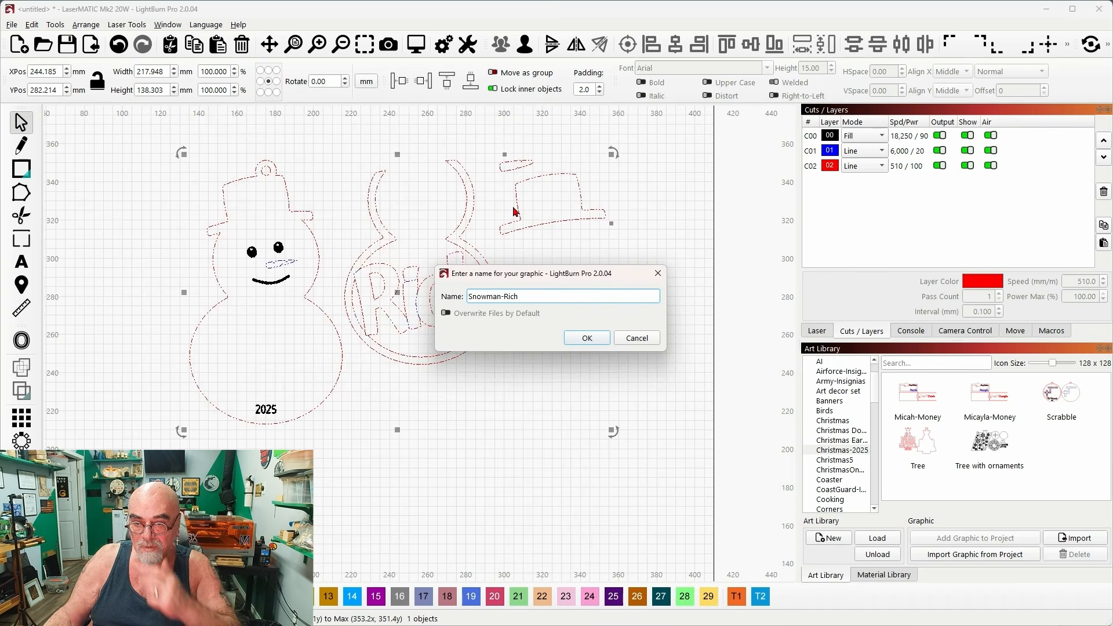
click(594, 339)
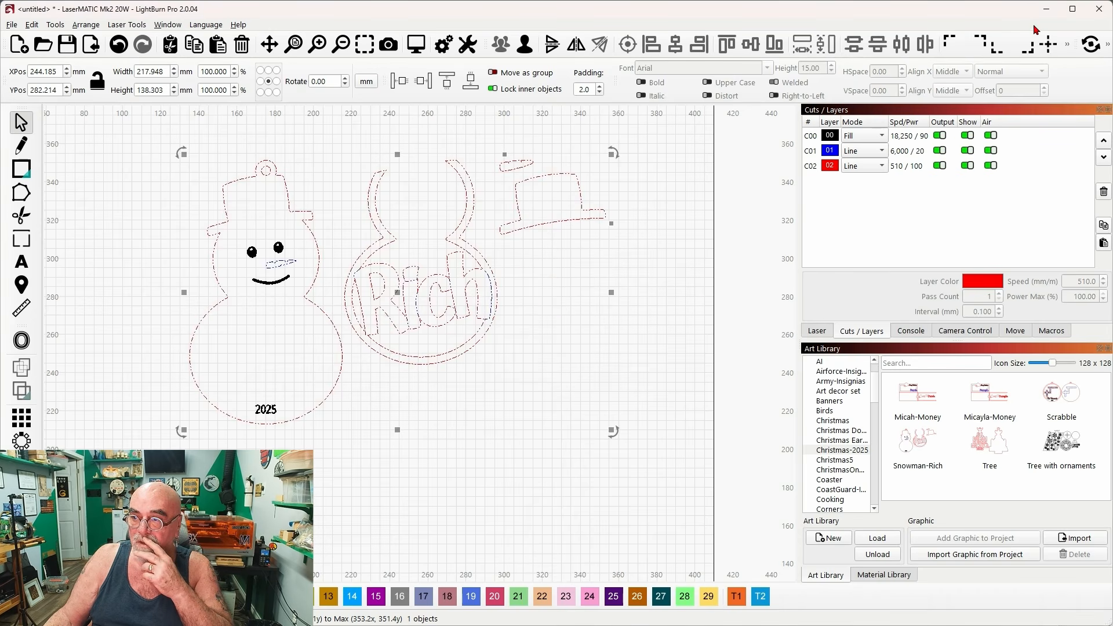
Return to Cuttle, change the snowman's name to the second recipient's first name, and download the standard SVG.
click(1046, 10)
click(995, 21)
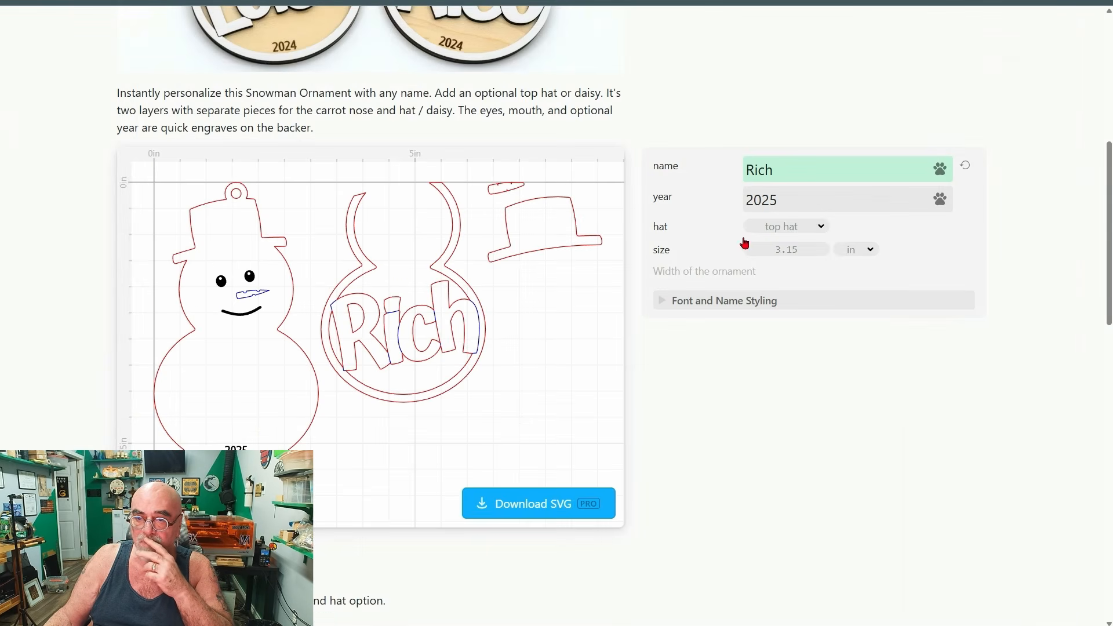
drag(811, 170, 713, 175)
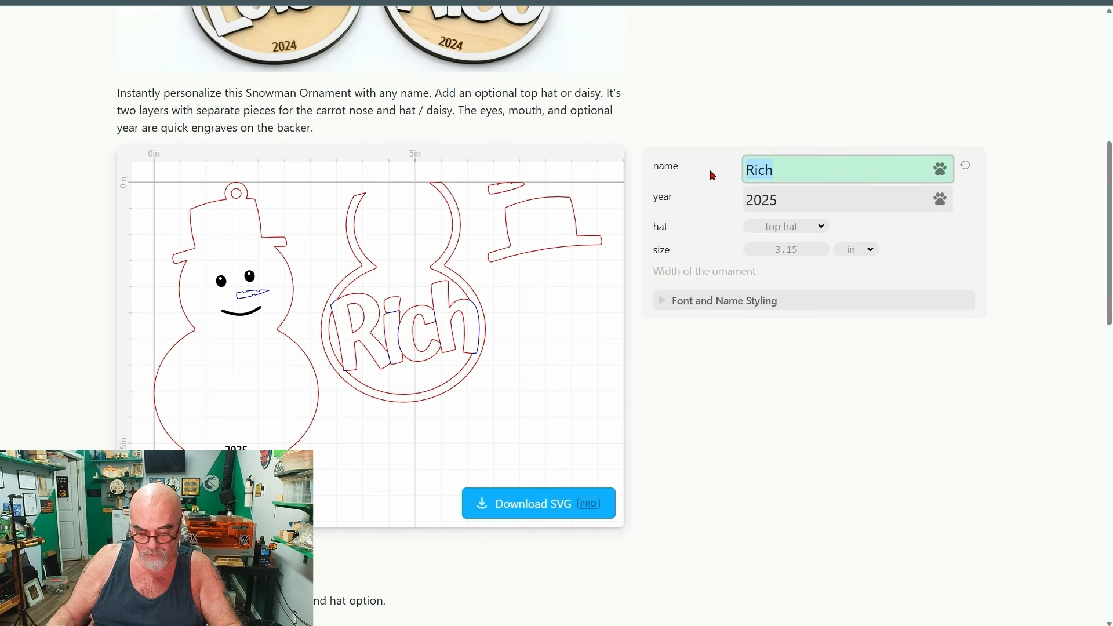
text(Evey)
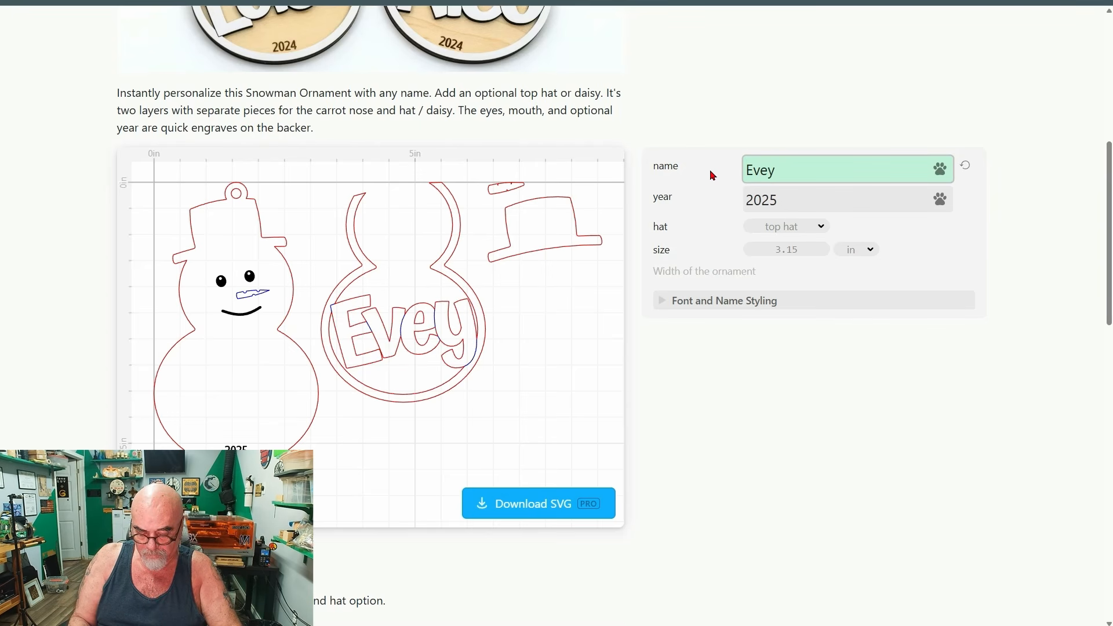
key(BackSpace)
text(lyn)
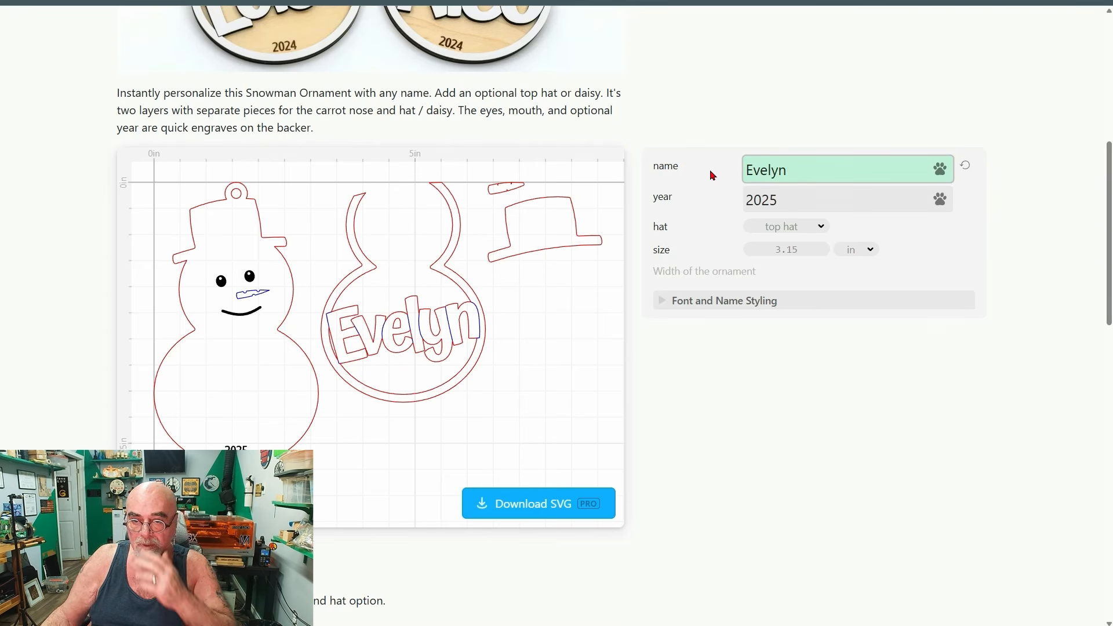
click(518, 504)
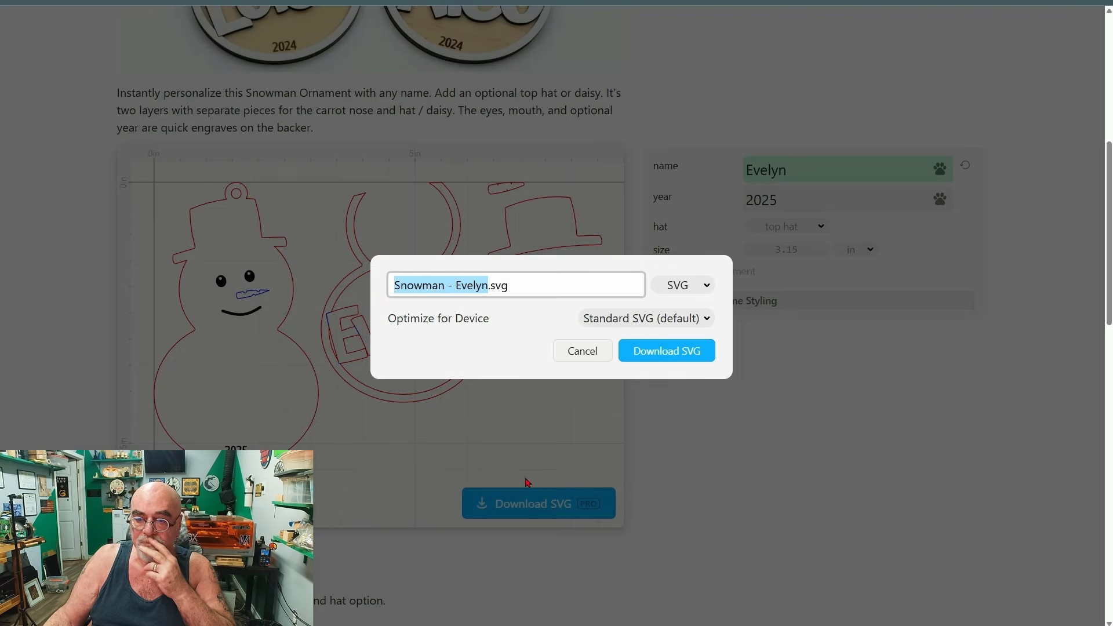
click(658, 348)
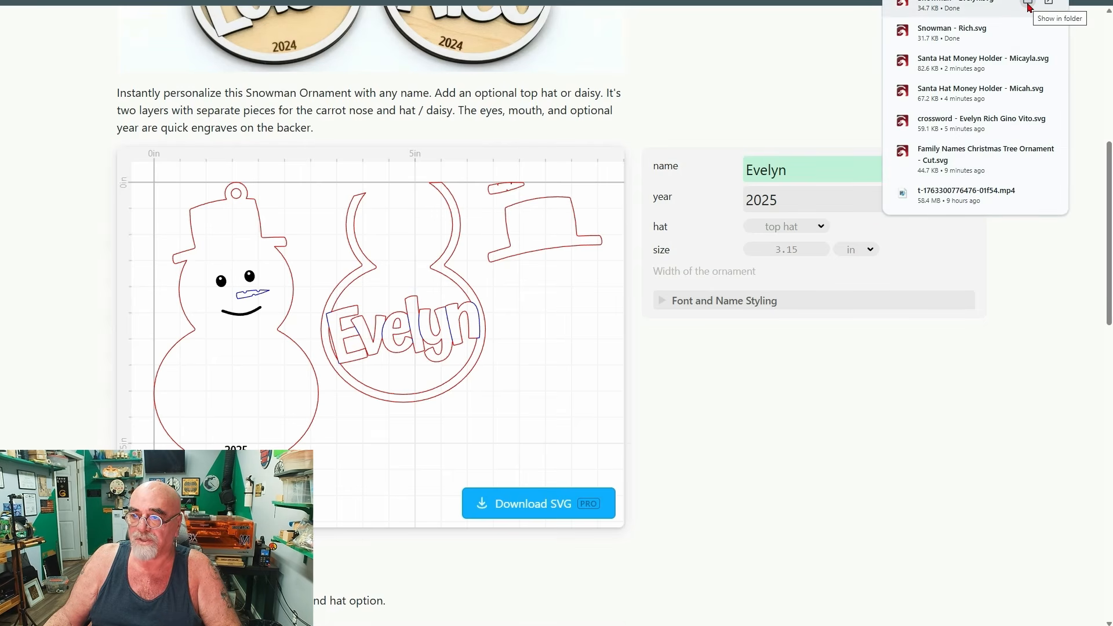
Copy the second recipient's snowman SVG from the Downloads folder and minimize the folder window.
click(1030, 8)
right_click(509, 145)
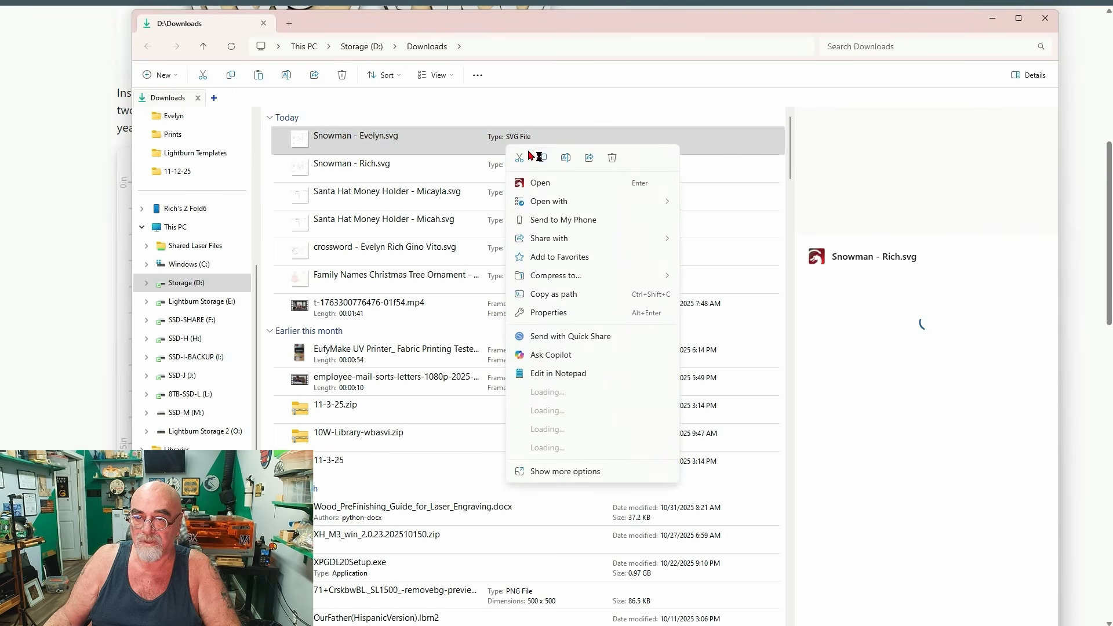
click(543, 157)
click(993, 17)
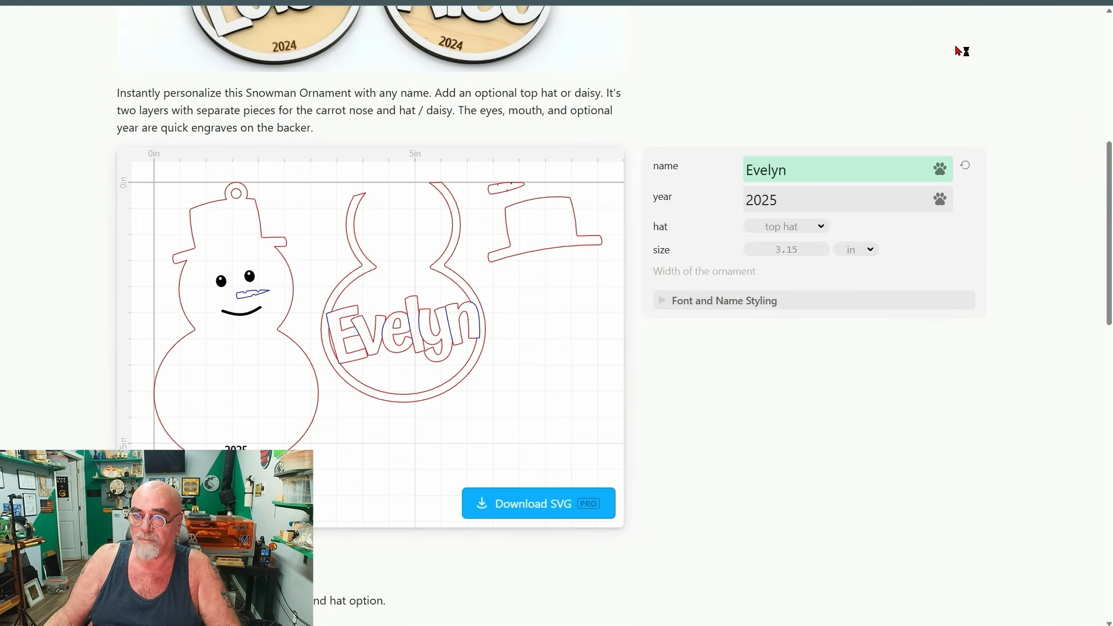
Switch to LightBurn and replace the first recipient's snowman on the canvas with the copied second recipient's snowman SVG.
click(592, 624)
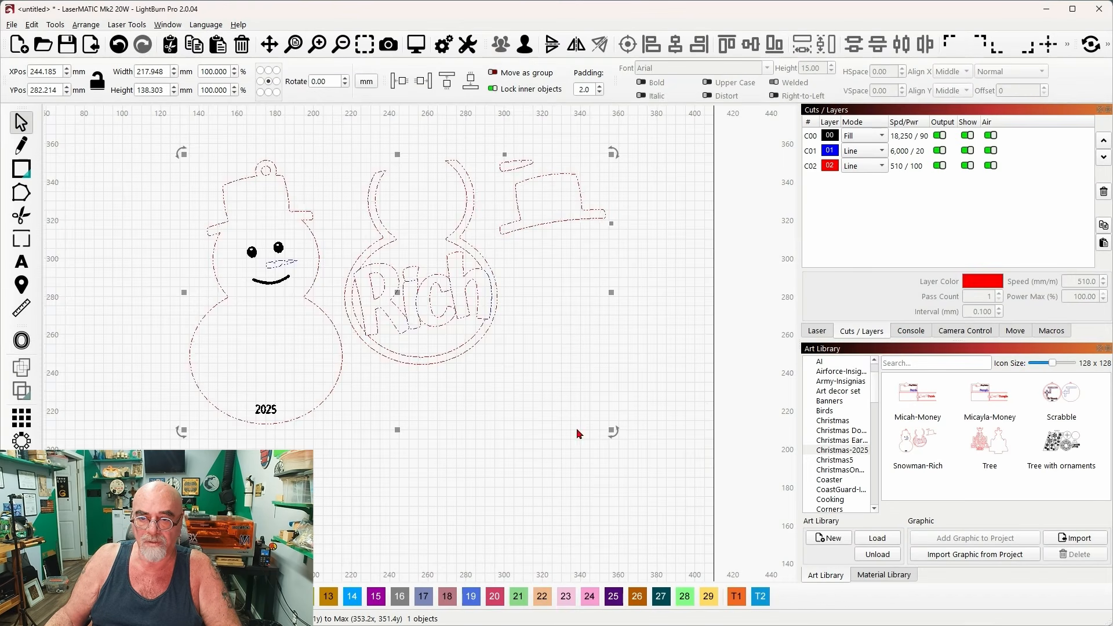
drag(396, 294, 411, 314)
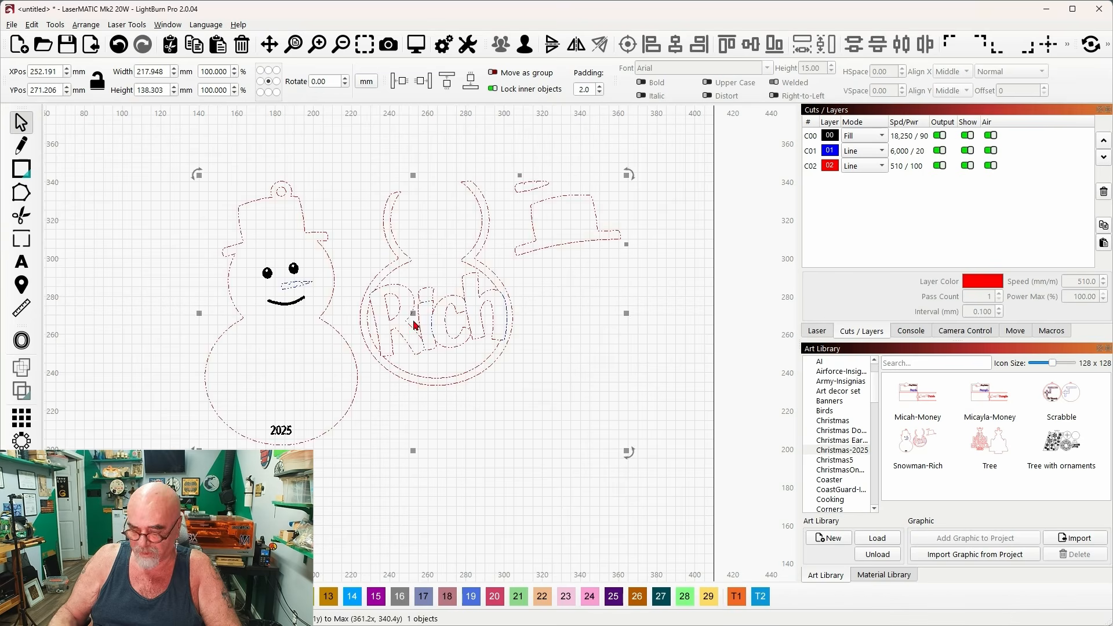
key(Delete)
right_click(396, 294)
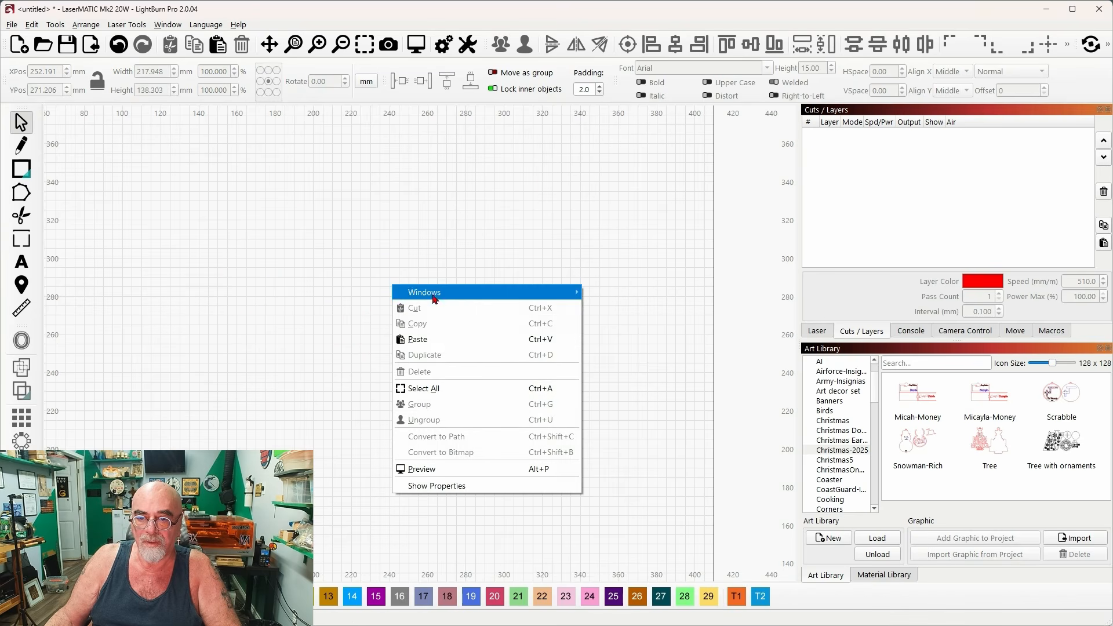
click(436, 338)
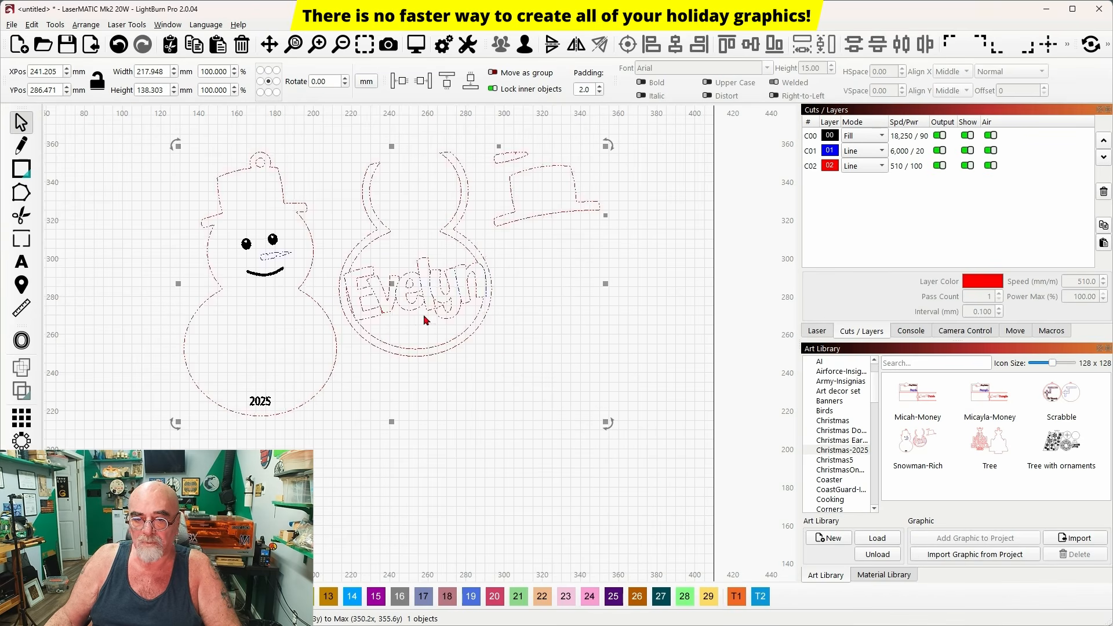
Import the snowman into the Christmas-2025 art library, named "Snowman-" plus the recipient's shortened first name.
click(974, 557)
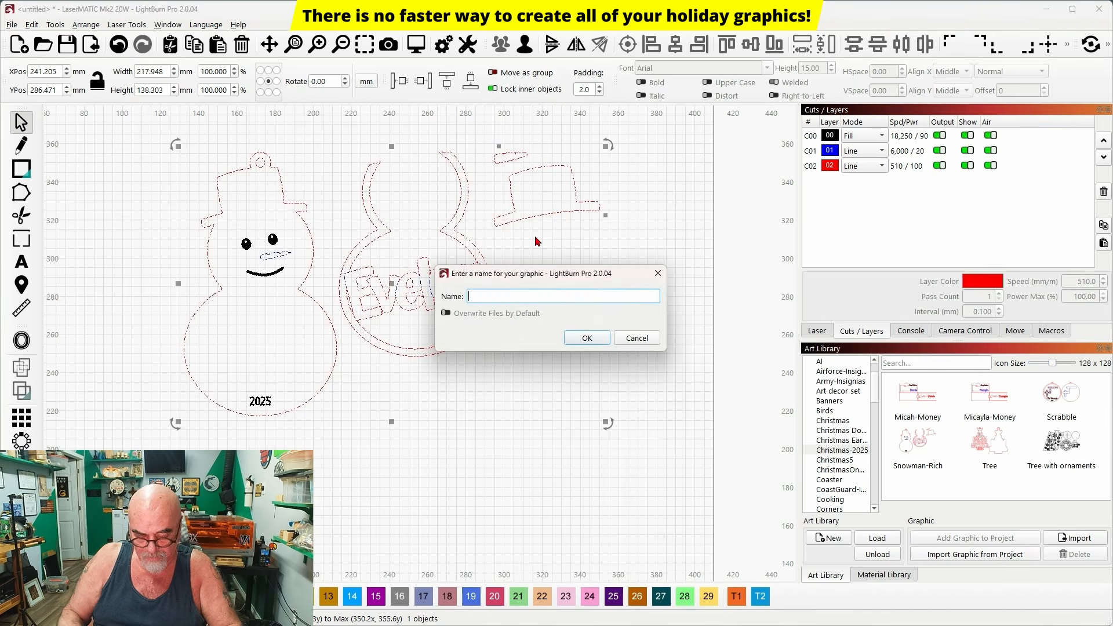
text(Snowman-Eve)
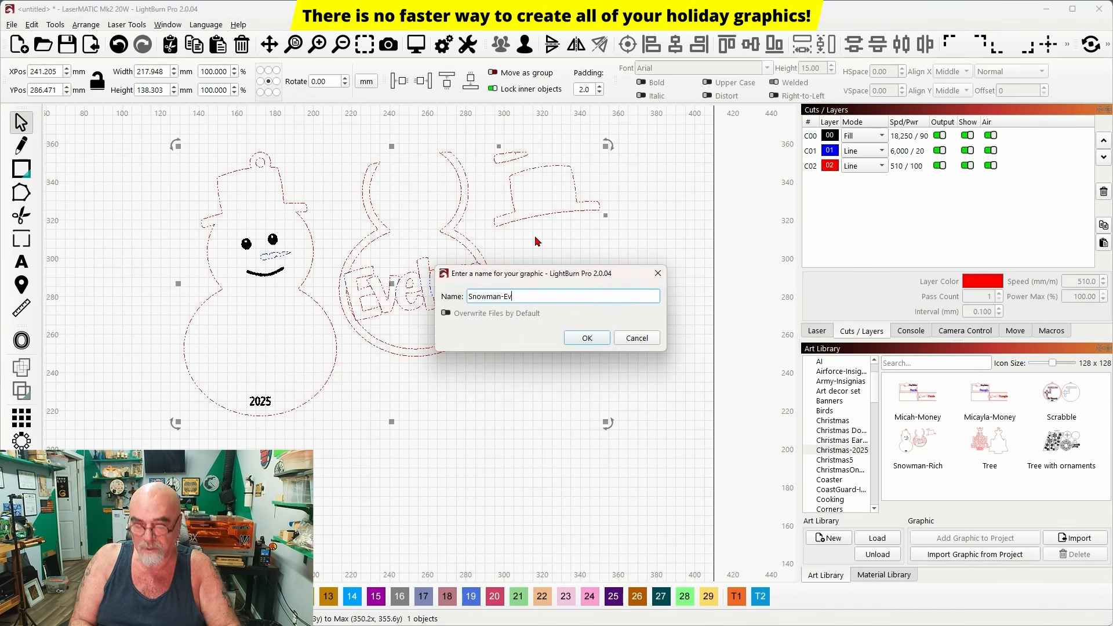
click(587, 338)
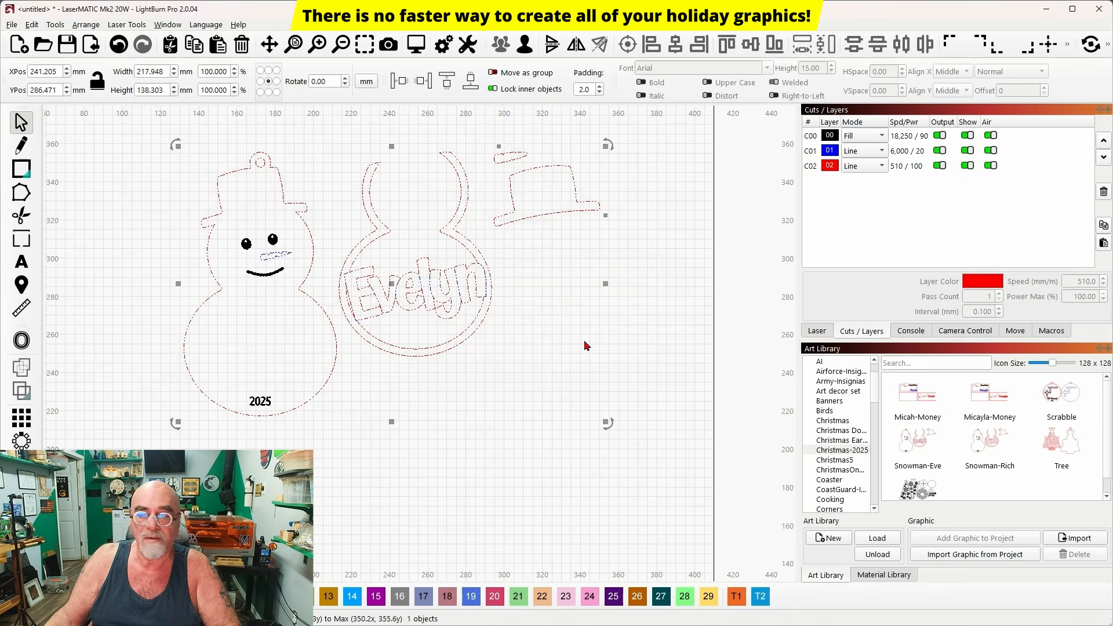
Return to Cuttle, browse the Christmas templates, and open the First Christmas Bear Ornament.
click(1047, 9)
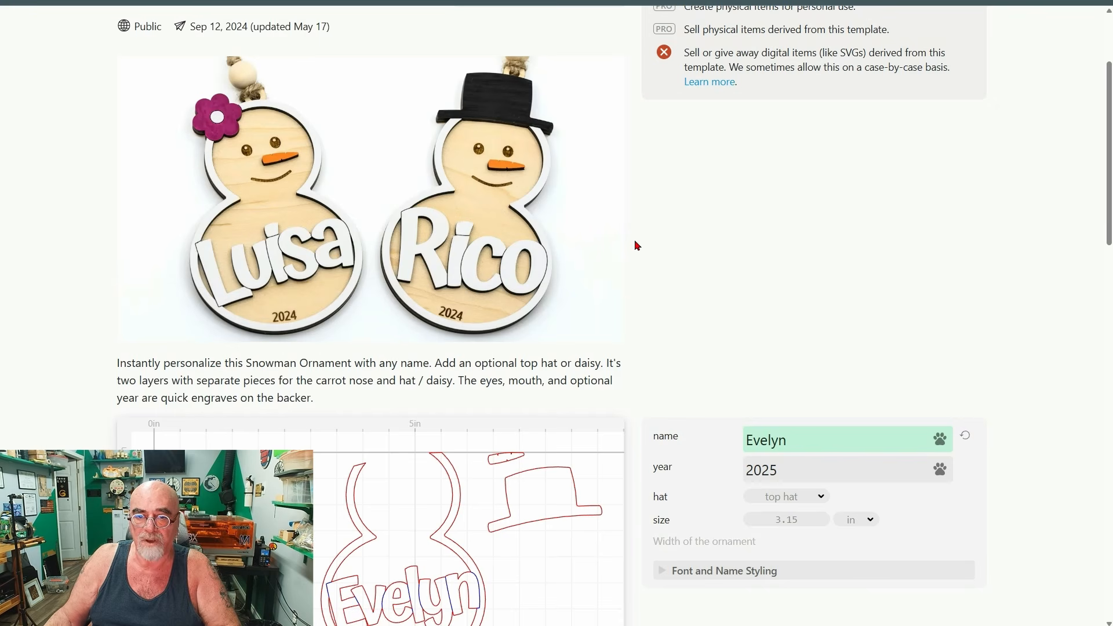
scroll(635, 242, up, 3)
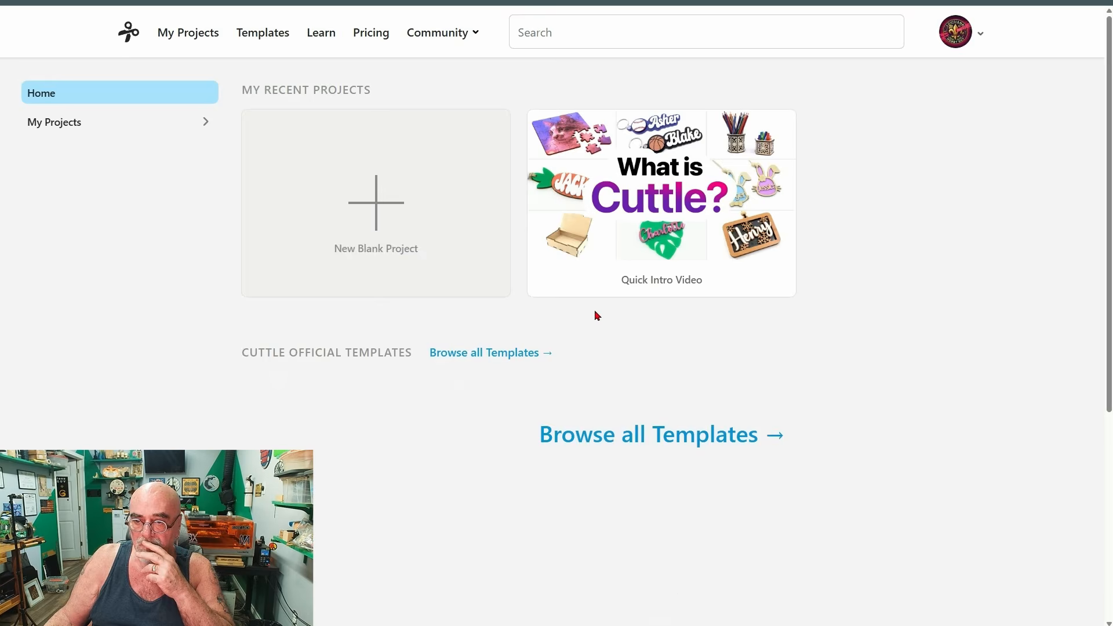
scroll(586, 308, down, 5)
scroll(586, 297, down, 4)
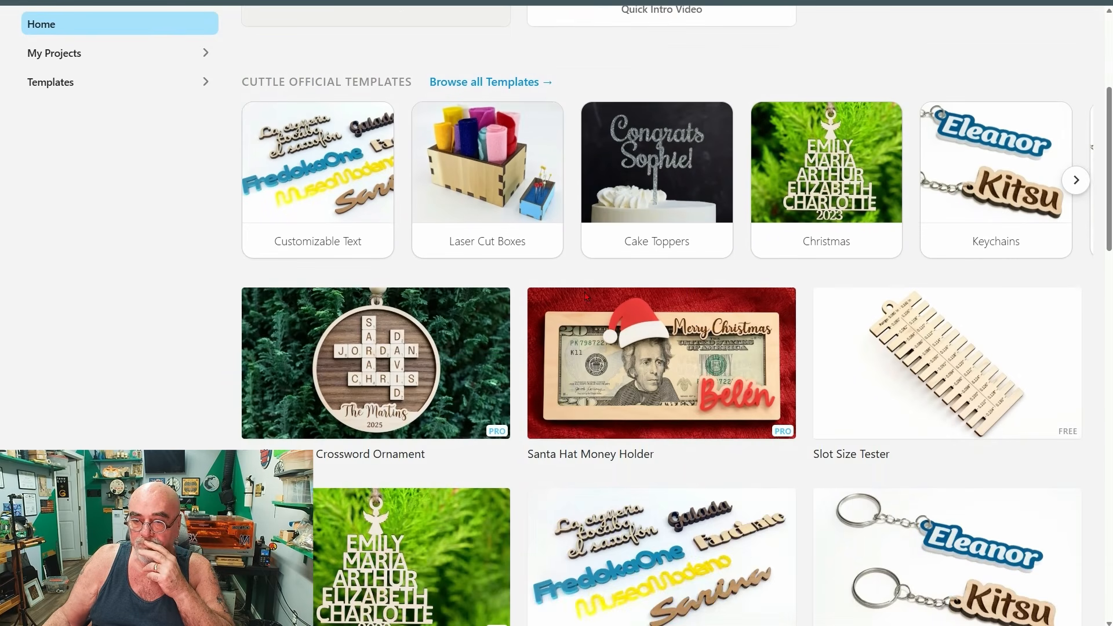
scroll(584, 297, up, 2)
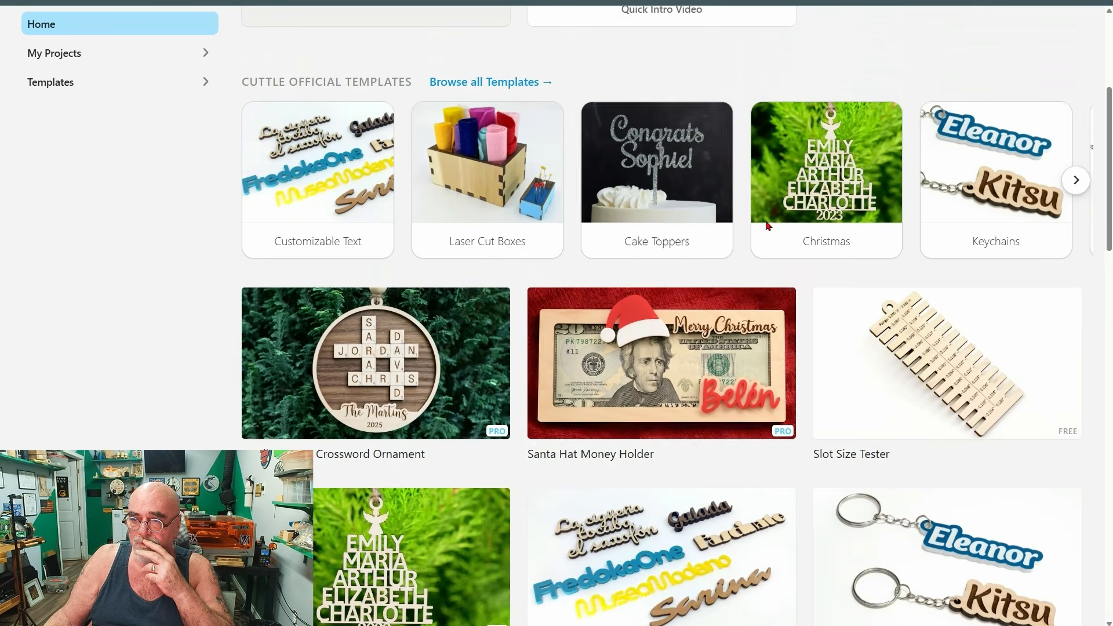
click(769, 220)
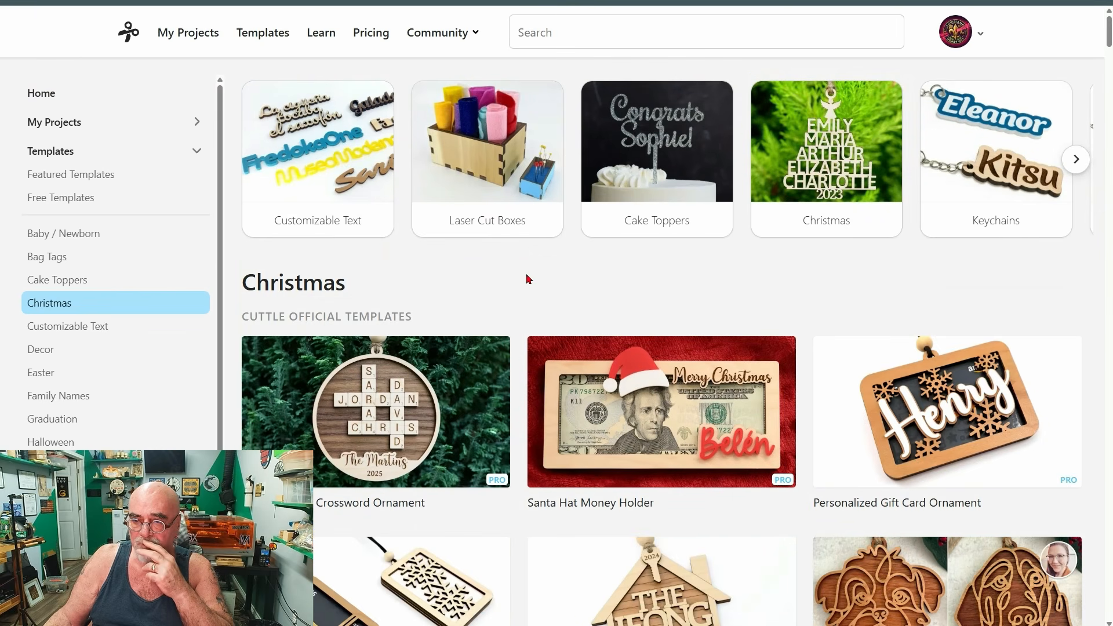
scroll(527, 276, down, 10)
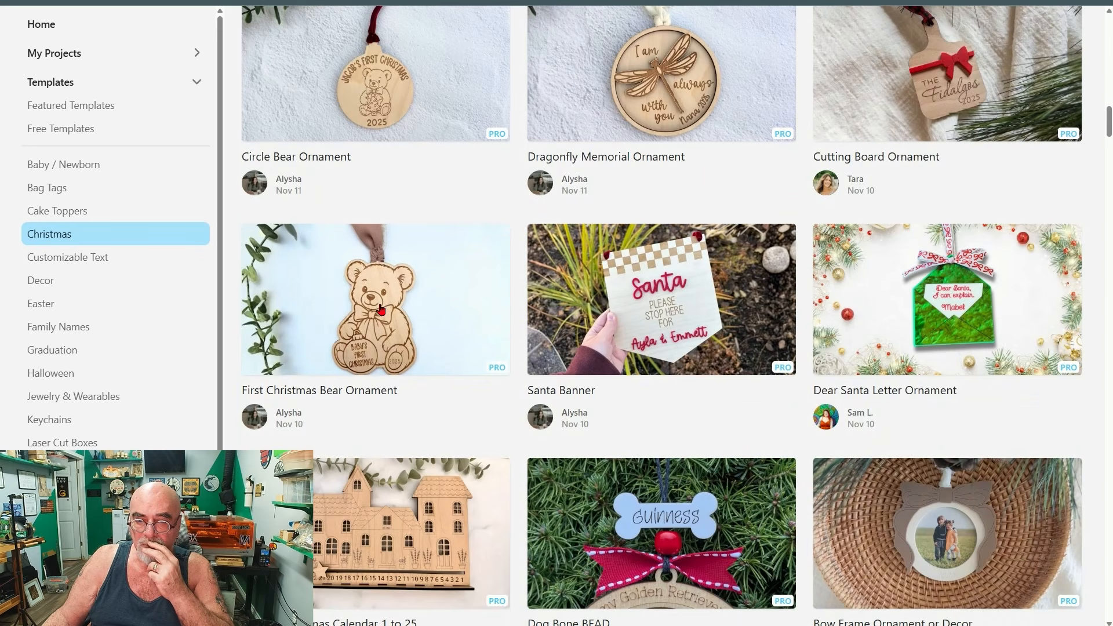
click(381, 310)
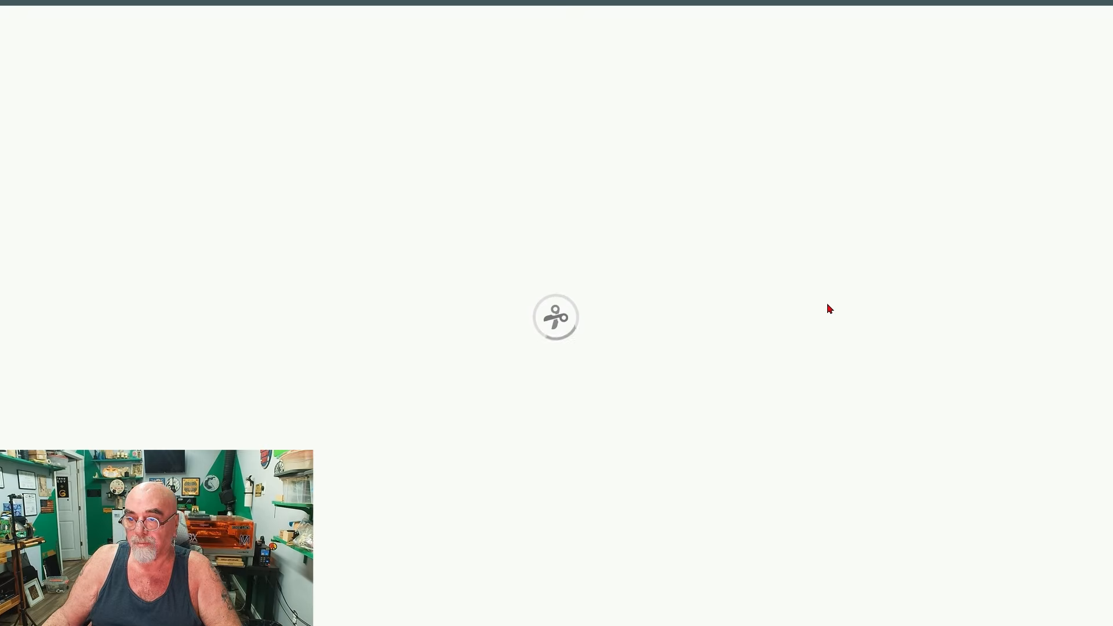
Replace the bear ornament's three-line text with the recipient's first name followed by "Jr.".
scroll(677, 290, down, 6)
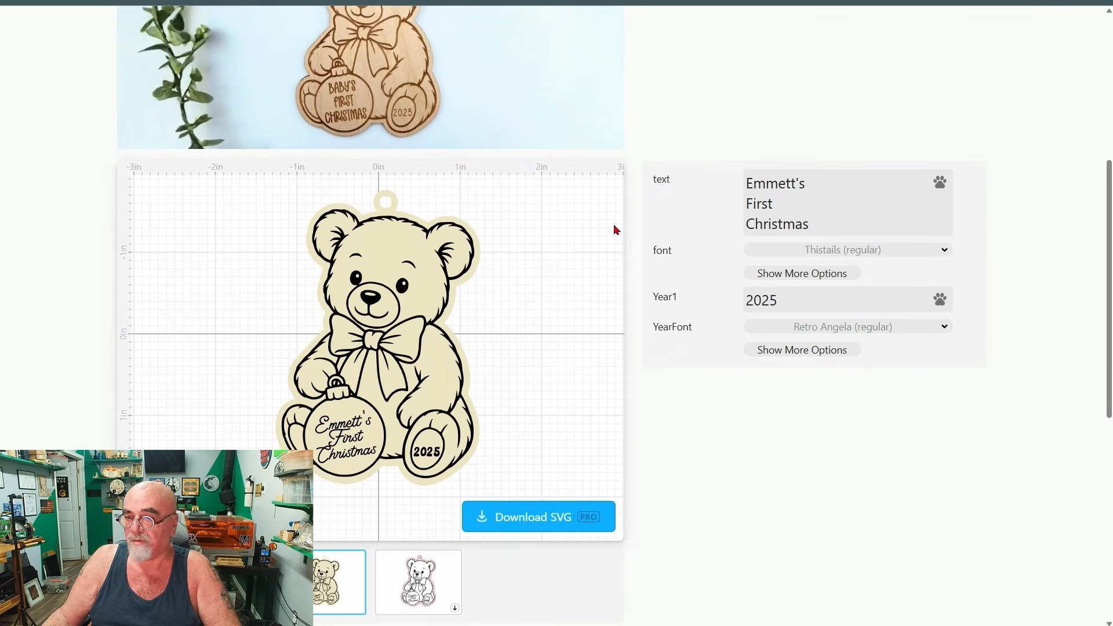
click(824, 226)
drag(824, 226, 765, 175)
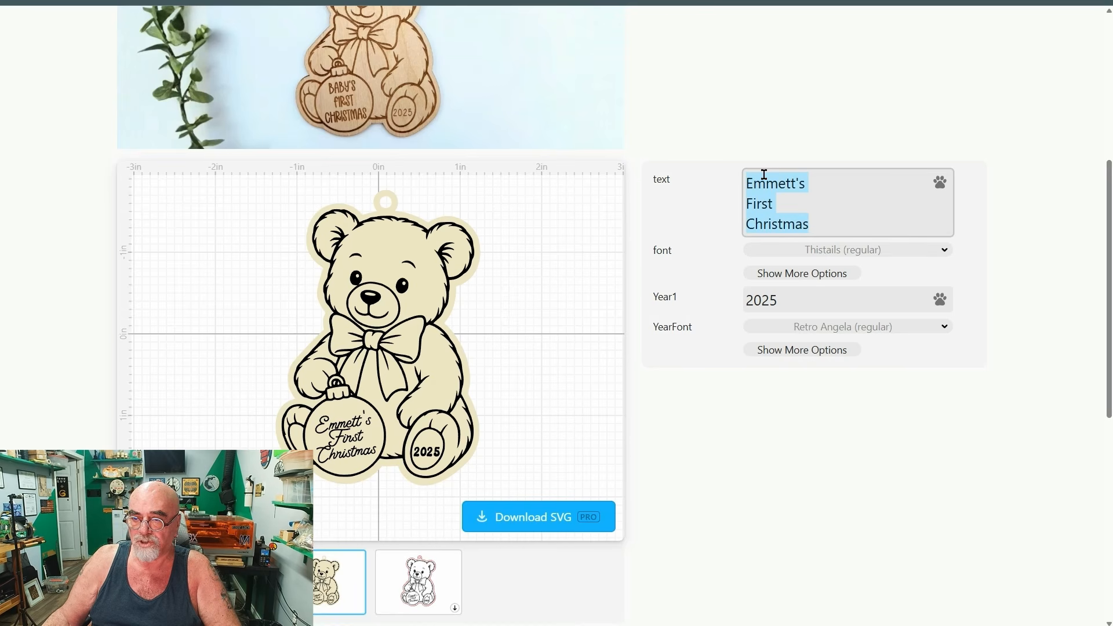
text(Gino)
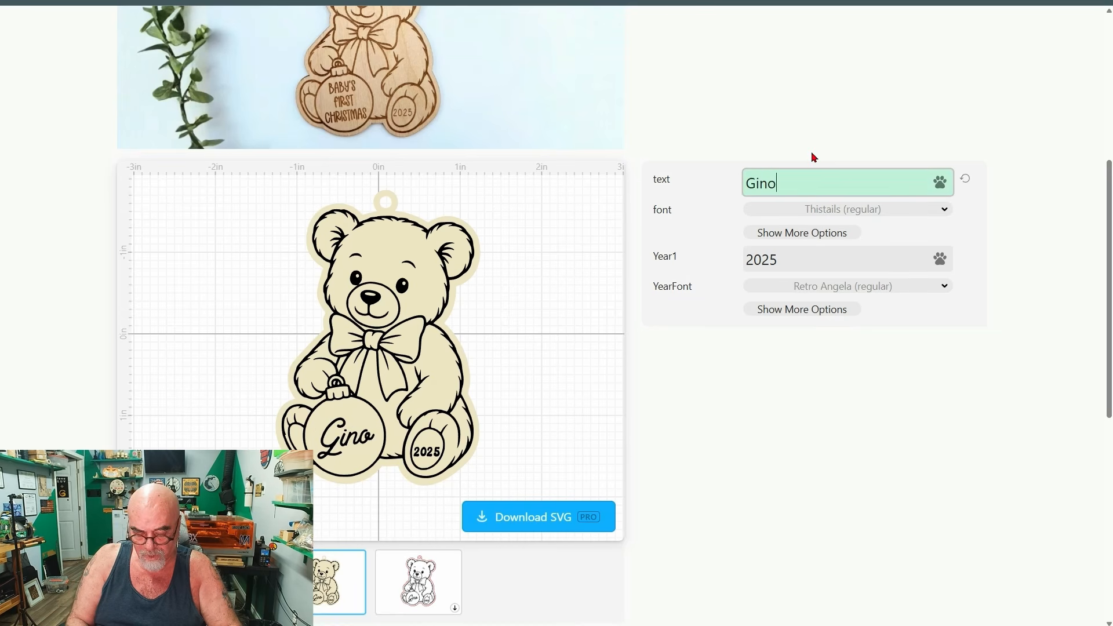
text( Jr)
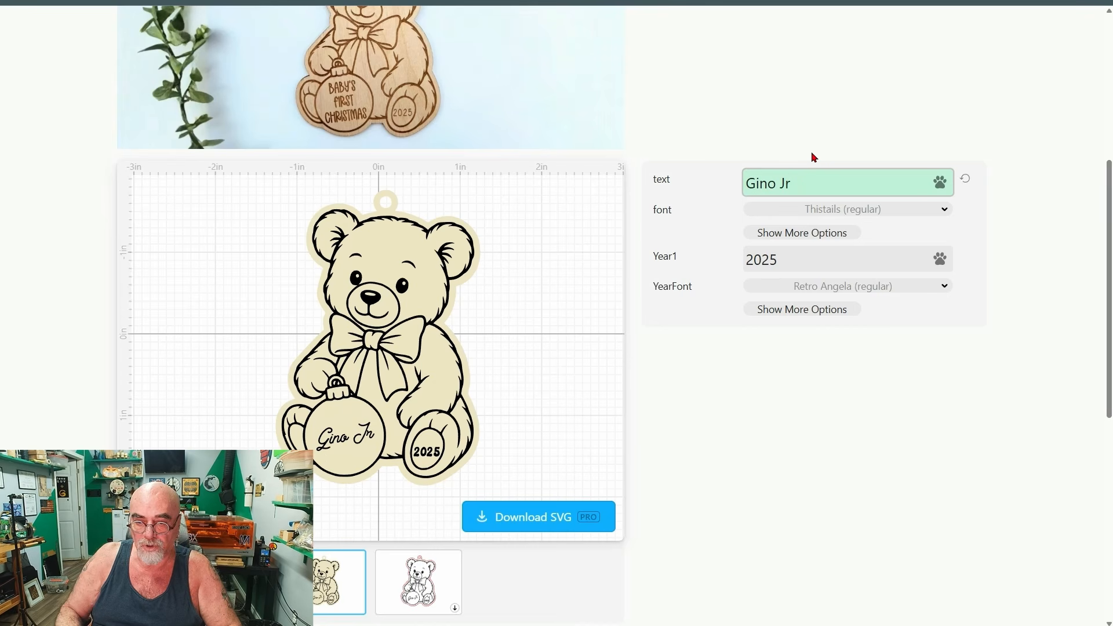
text(.)
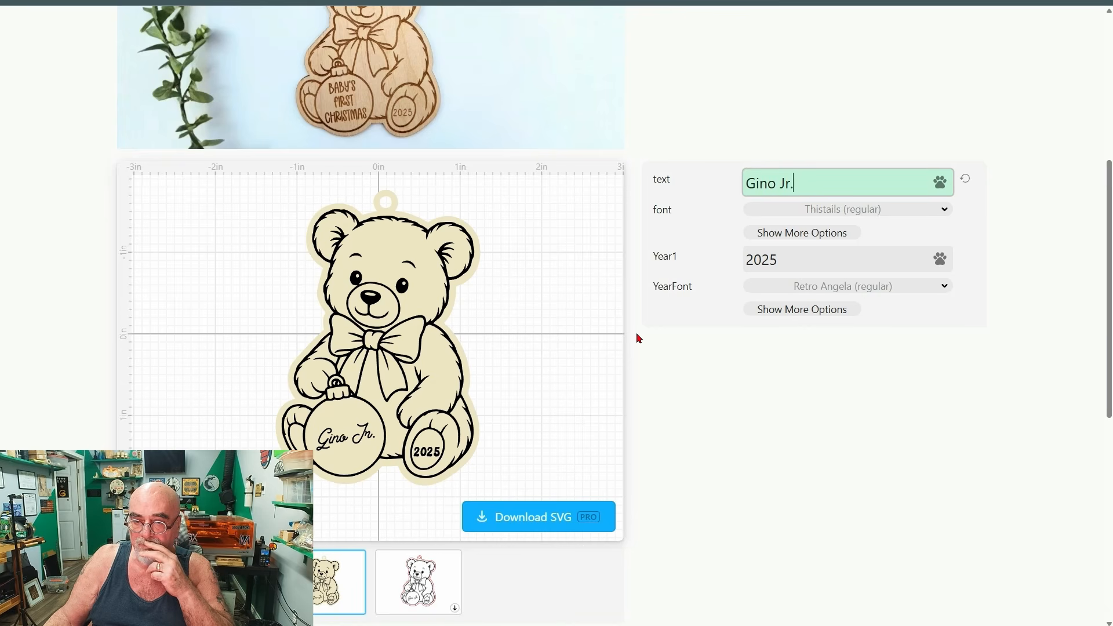
Download the personalized bear ornament as an SVG and copy the file from the Downloads folder.
scroll(661, 323, down, 1)
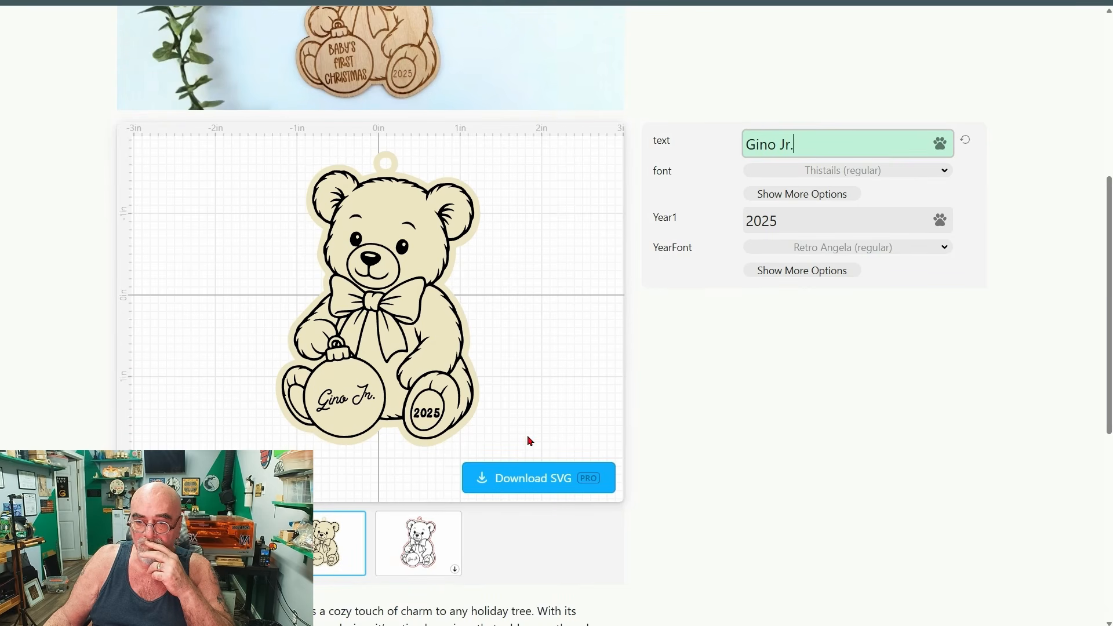
click(505, 479)
click(690, 351)
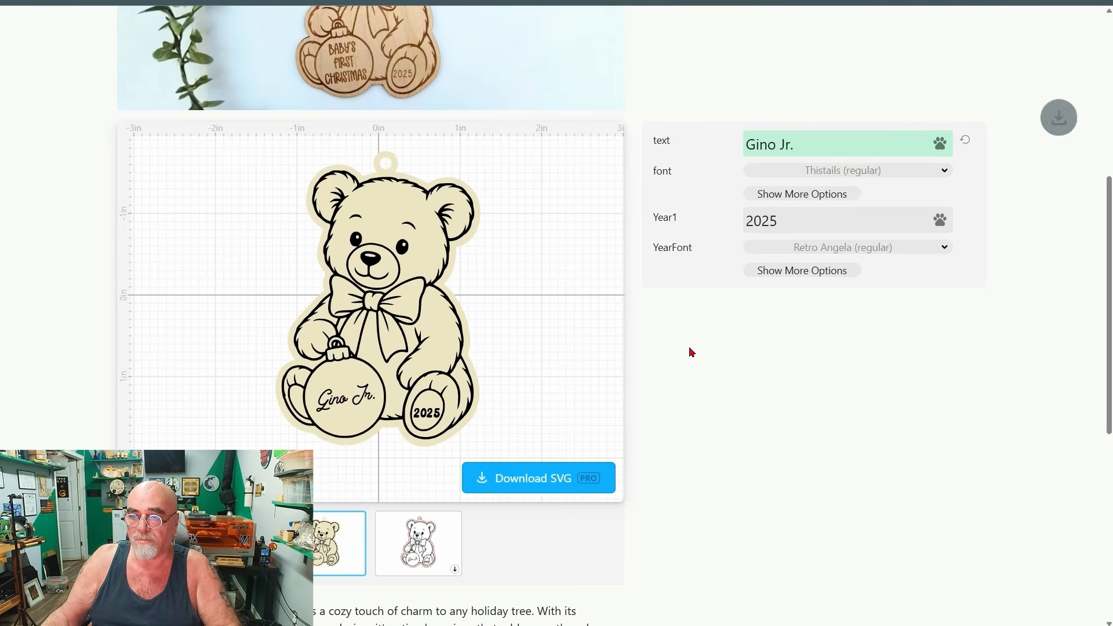
click(1022, 7)
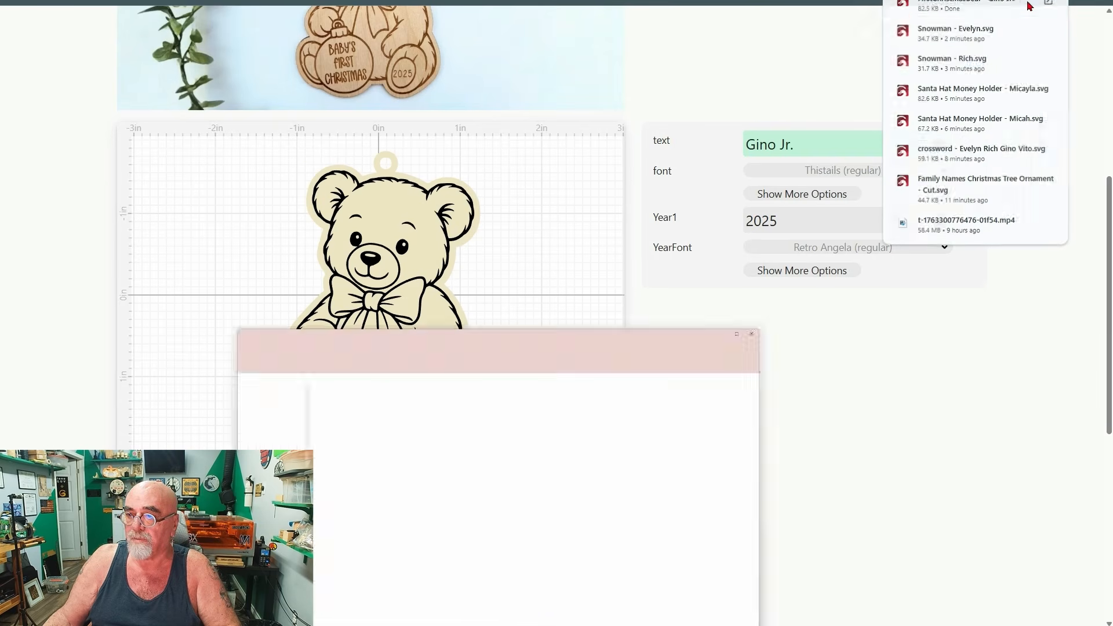
click(668, 580)
Switch to LightBurn and replace the snowman on the canvas with the copied bear ornament SVG.
click(732, 613)
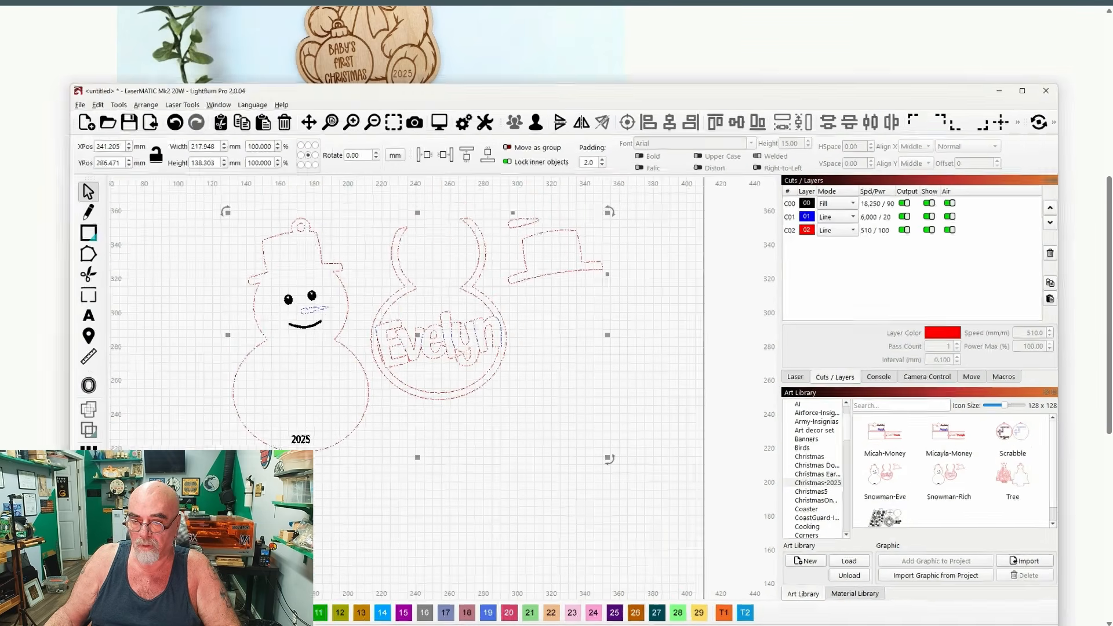
drag(392, 284, 407, 332)
key(Delete)
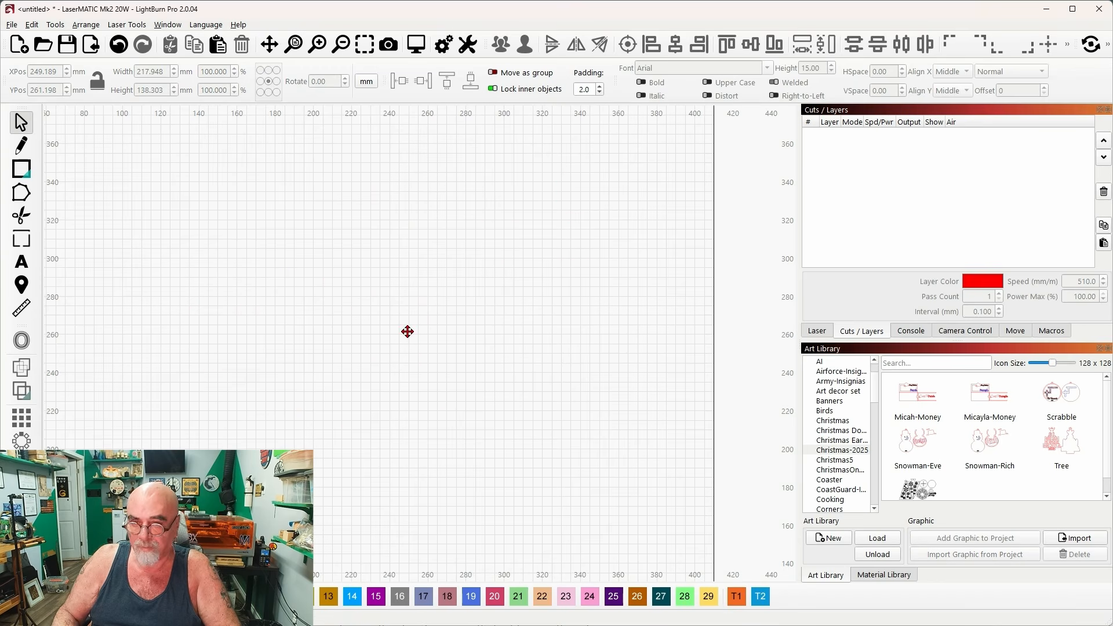
right_click(356, 267)
click(399, 316)
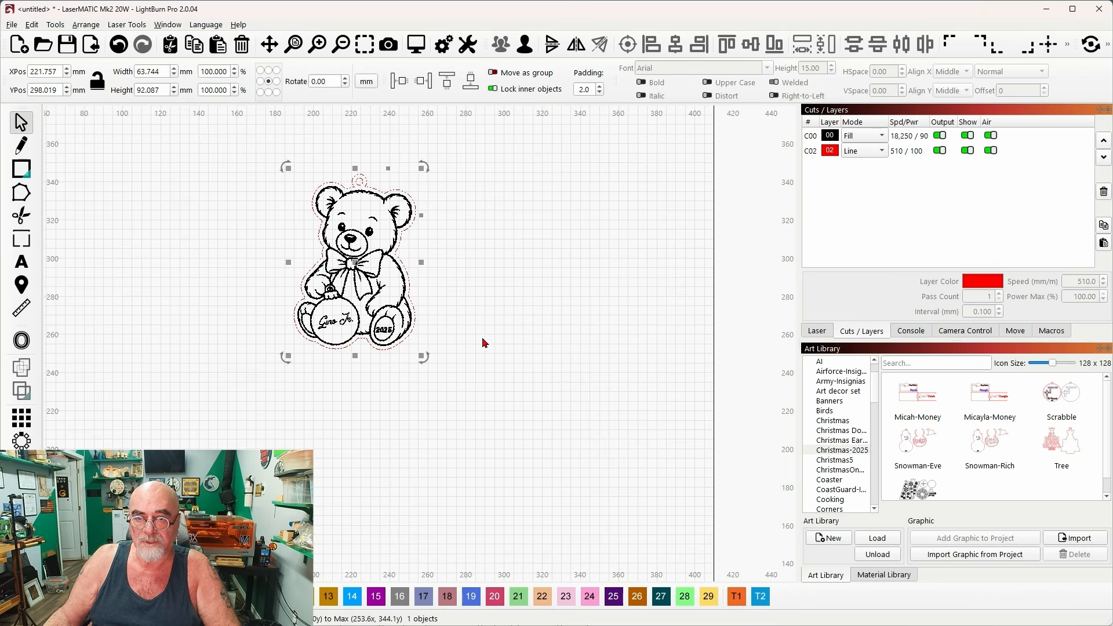
Move the bear ornament lower in the work area and switch the measurement units to inches.
drag(406, 301, 433, 341)
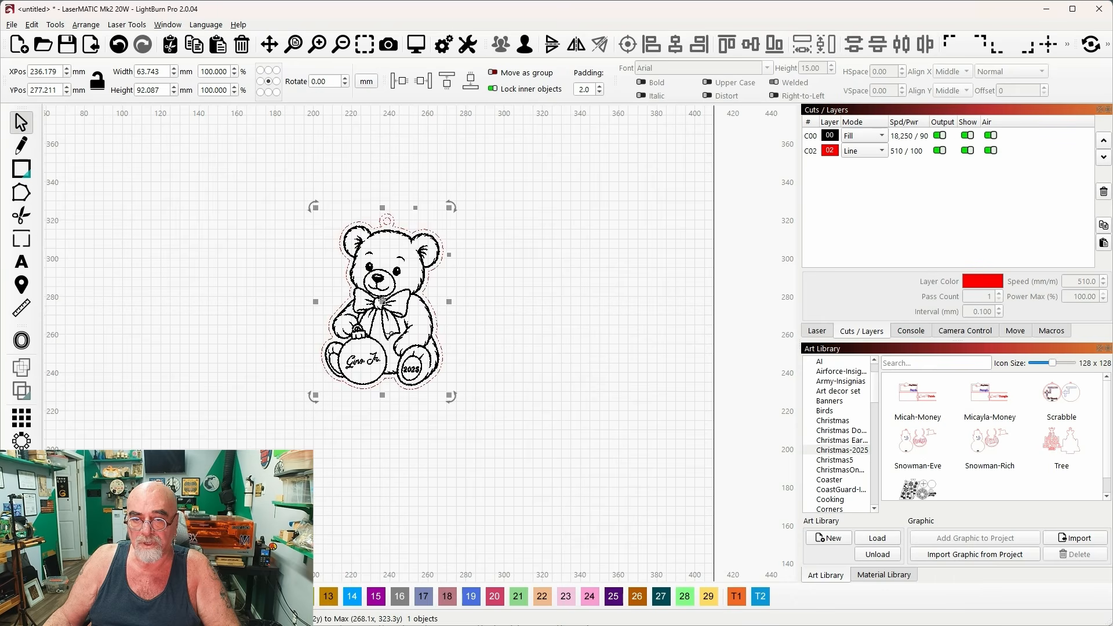
scroll(393, 324, up, 2)
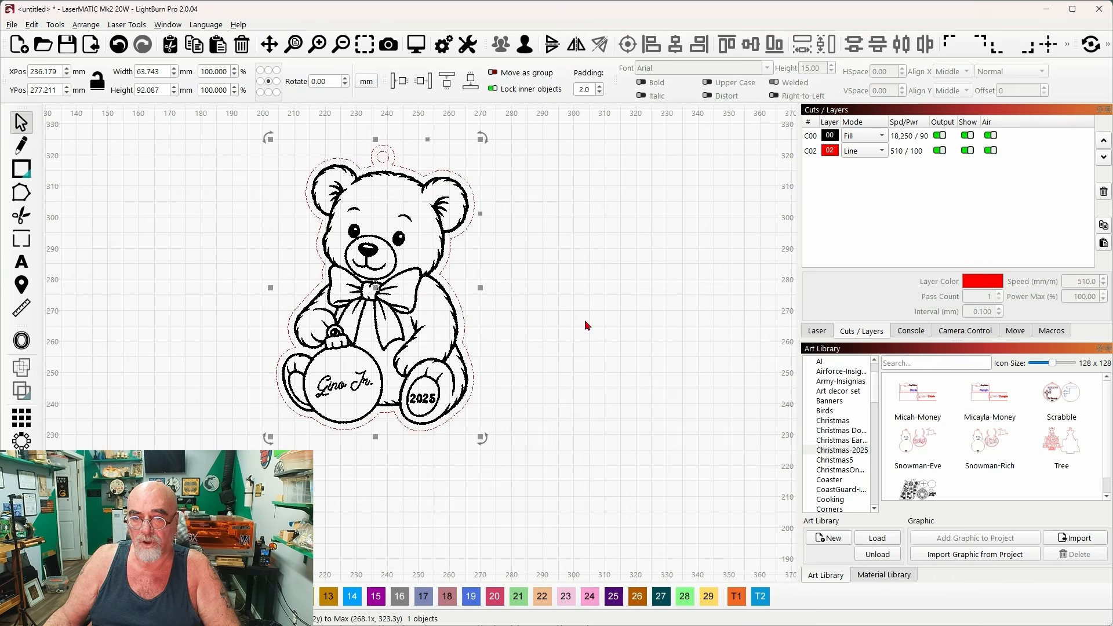
click(371, 86)
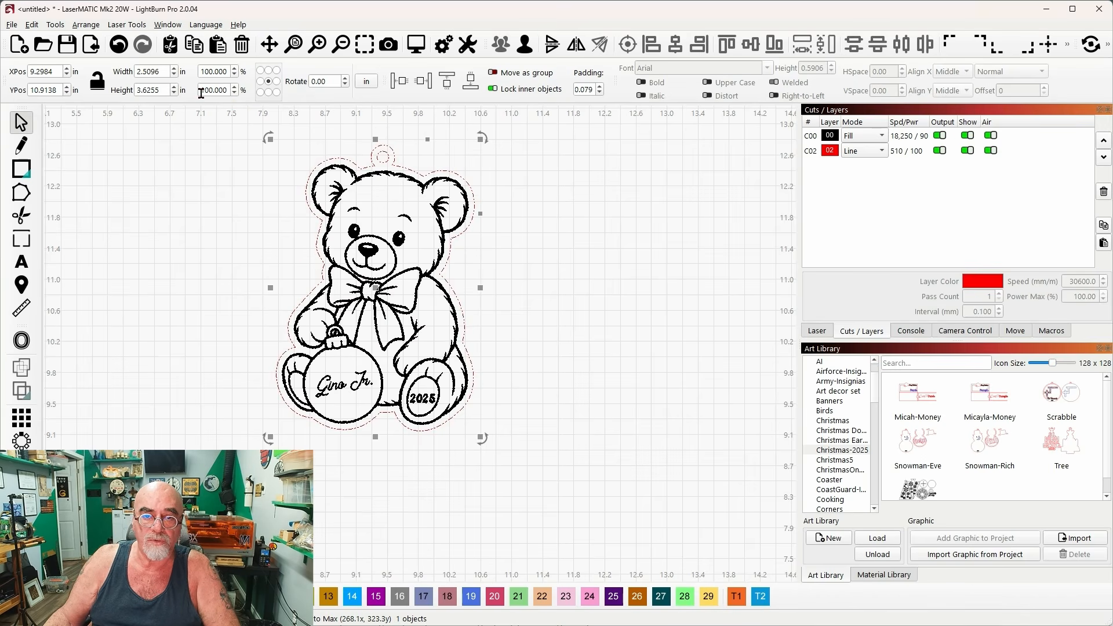
Try to set the bear's height to 4 inches with its proportions unlocked, and undo the resize.
click(164, 91)
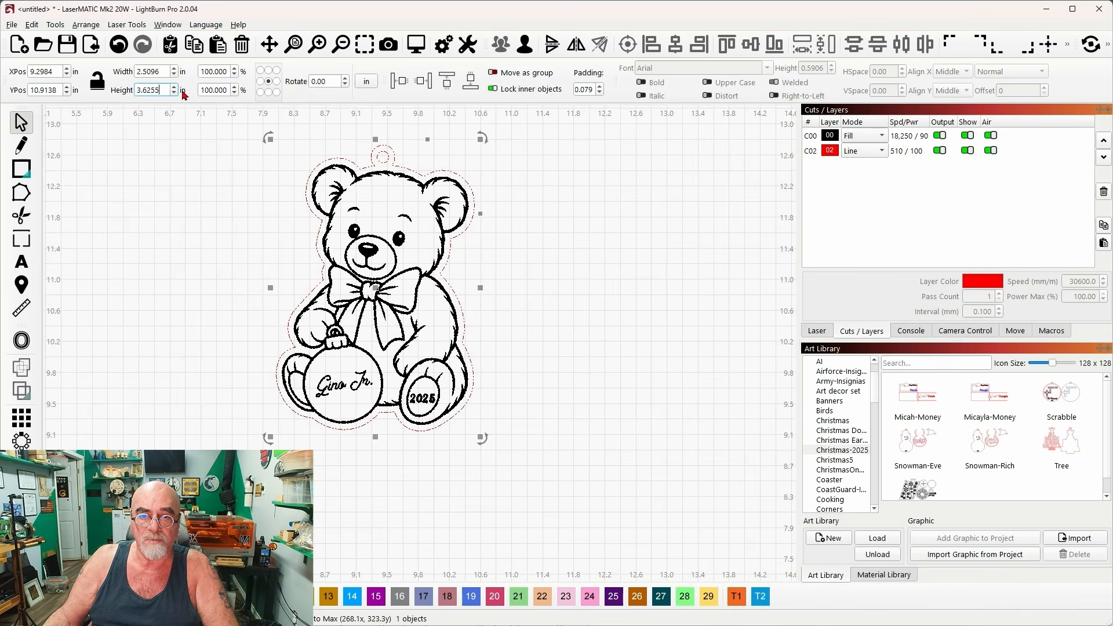
key(ctrl+a)
text(4)
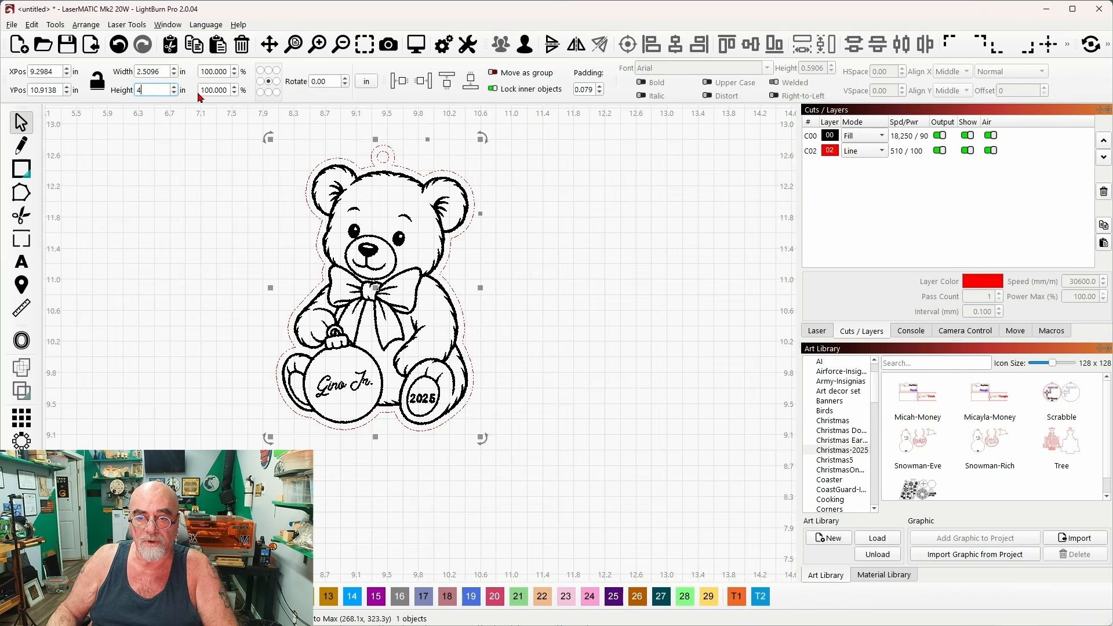
key(Return)
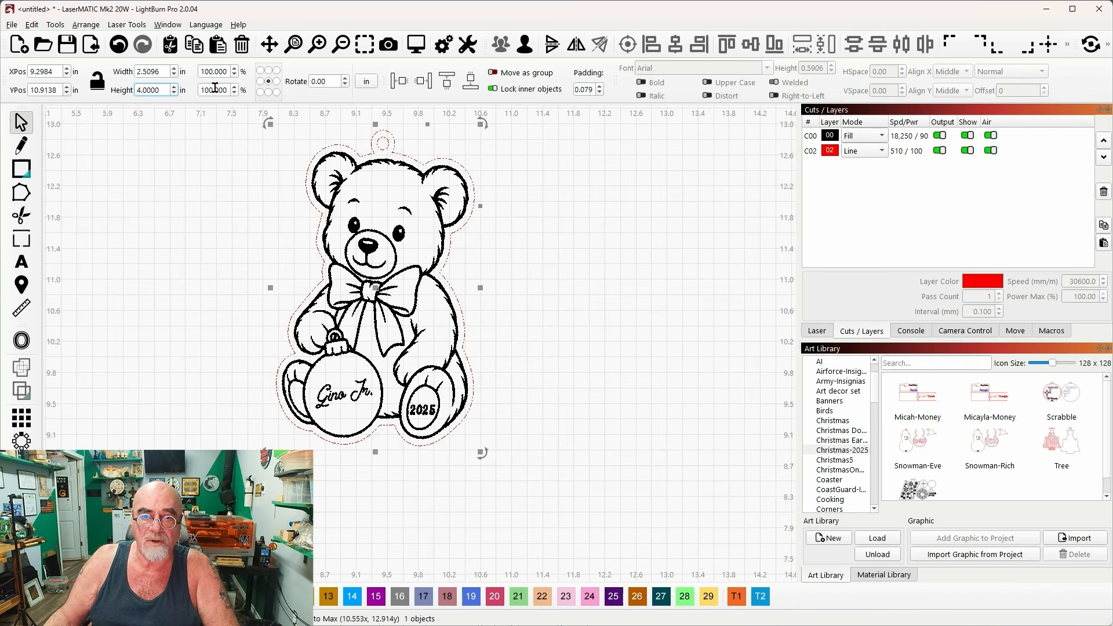
click(119, 44)
Lock the bear's aspect ratio and set its height to 4 inches.
click(96, 81)
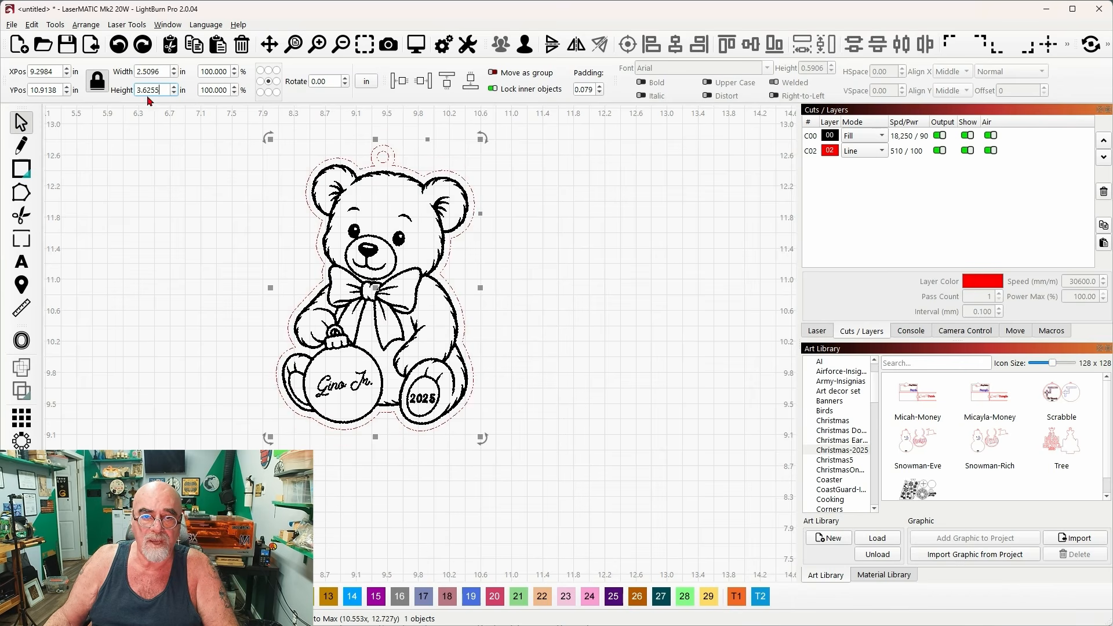
key(ctrl+a)
text(4)
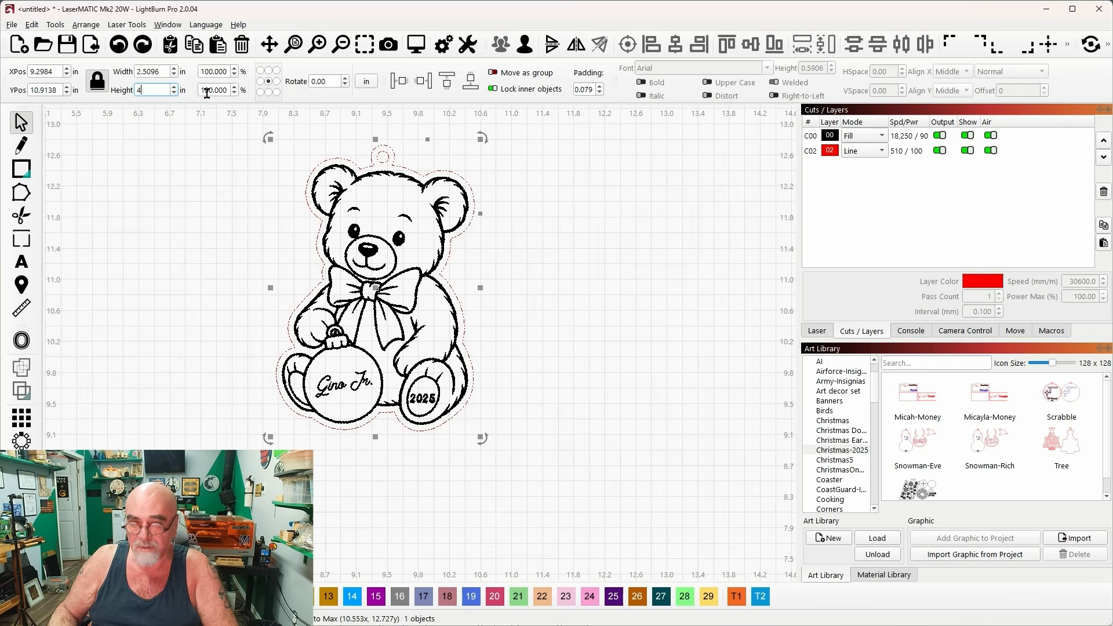
key(Return)
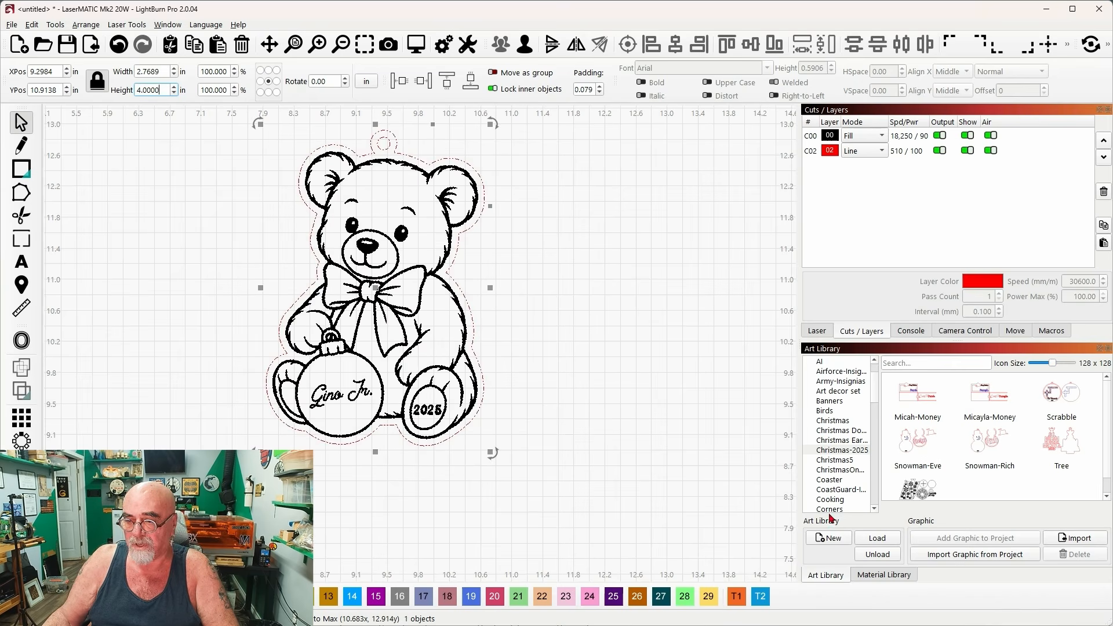
Import the resized bear into the Christmas-2025 art library, named with the recipient's first name plus "Jr".
click(980, 558)
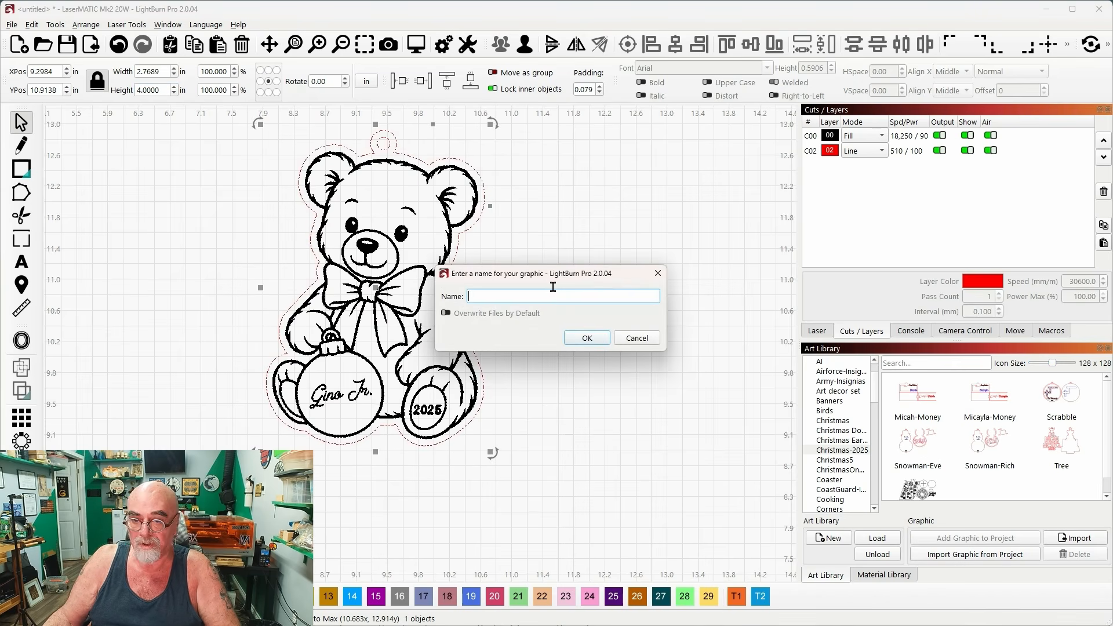
text(Gino)
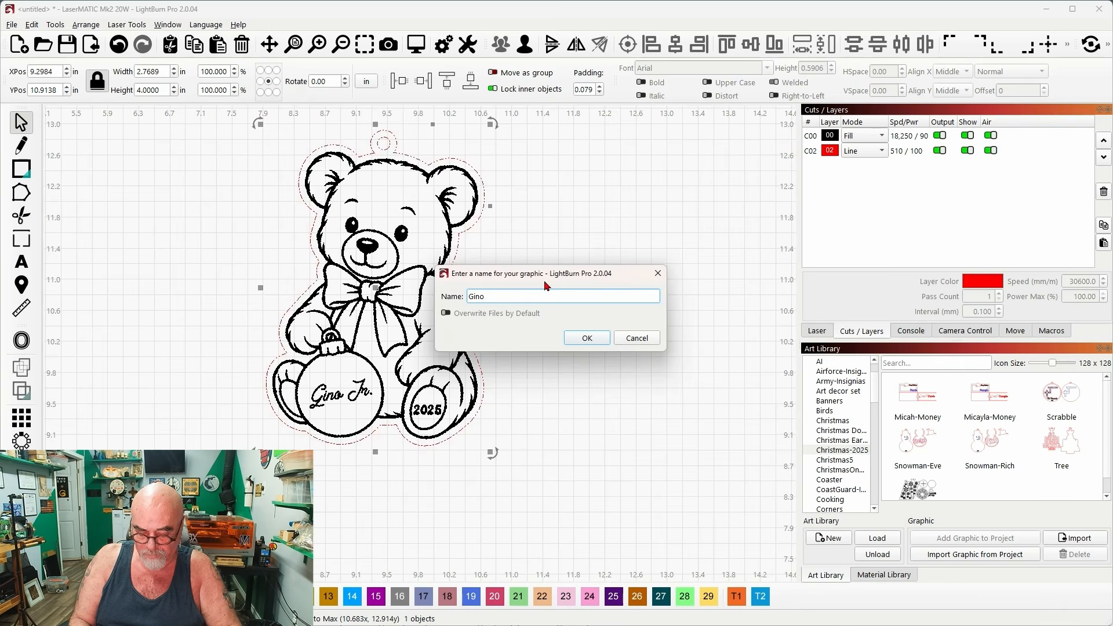
text( Jr)
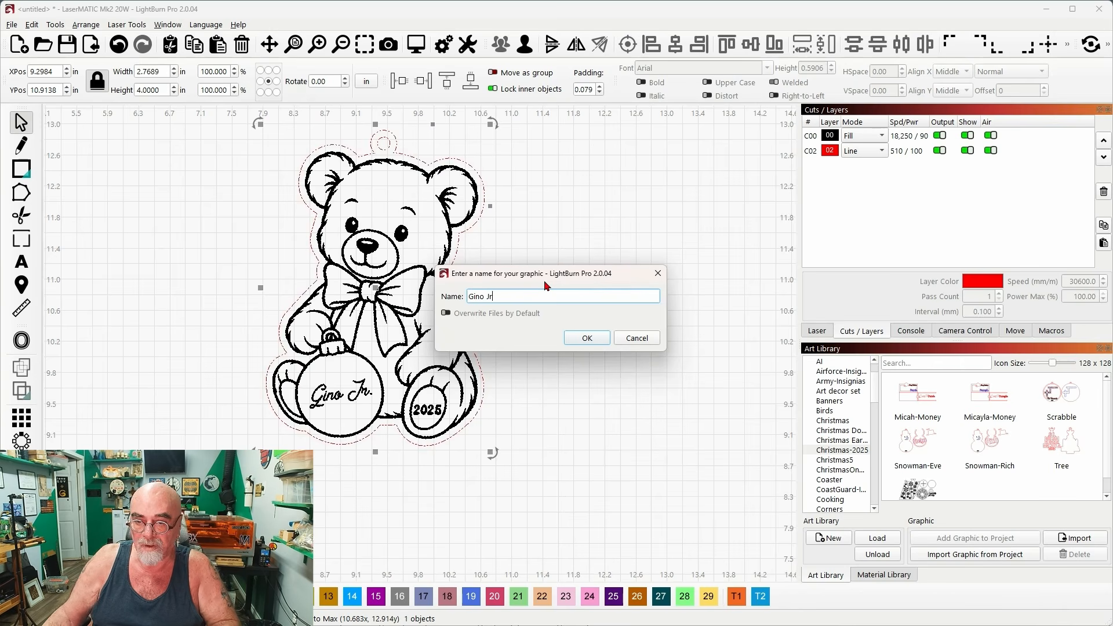
click(584, 339)
scroll(595, 287, down, 1)
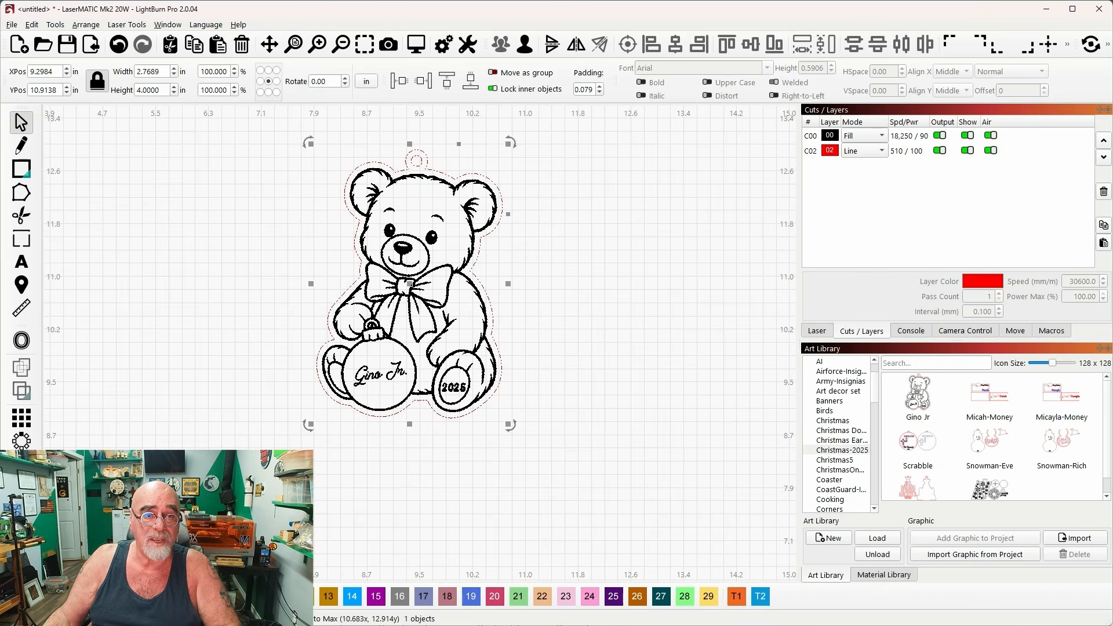
drag(0, 38, 0, 93)
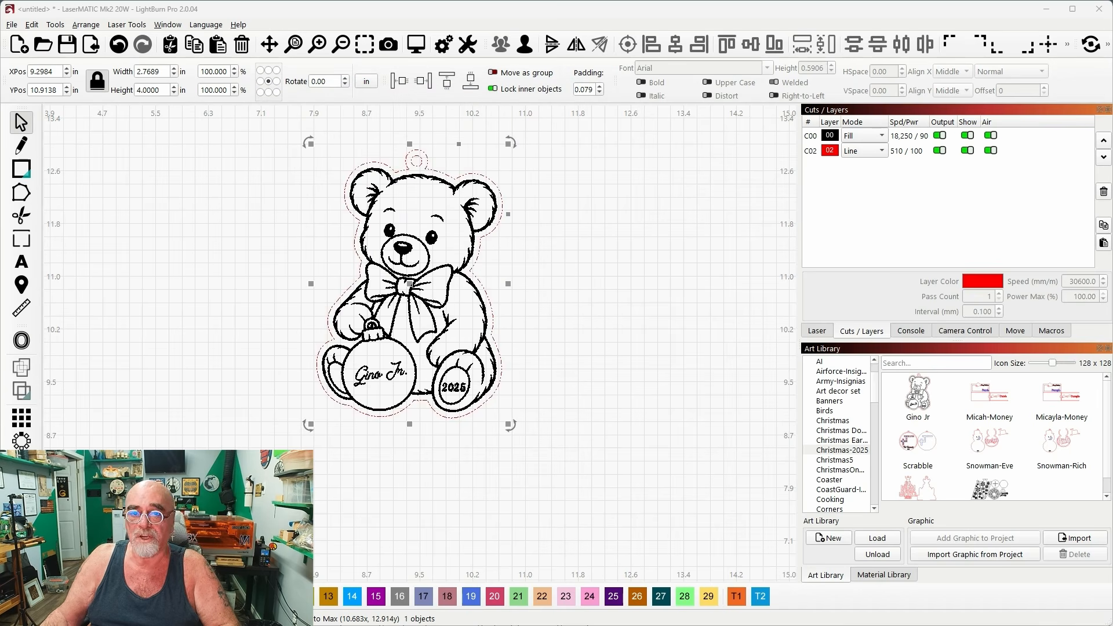